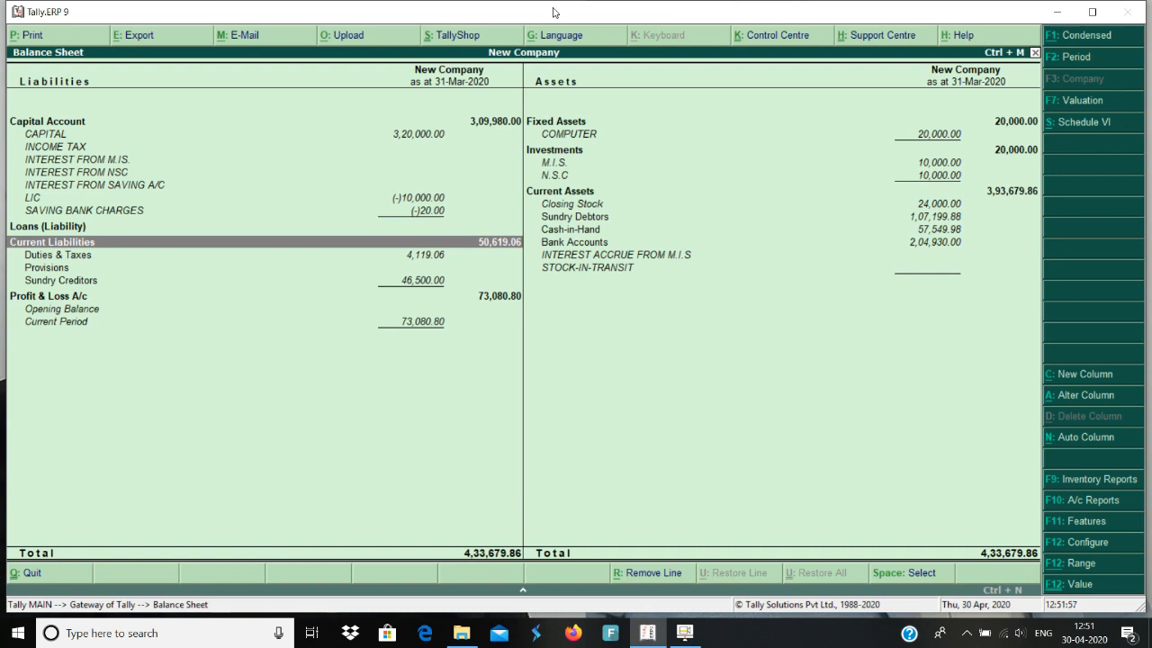
Open the monthly summary of the HDFC CURRENT ACCOUNT ledger from Bank Accounts under Current Assets
key(Right)
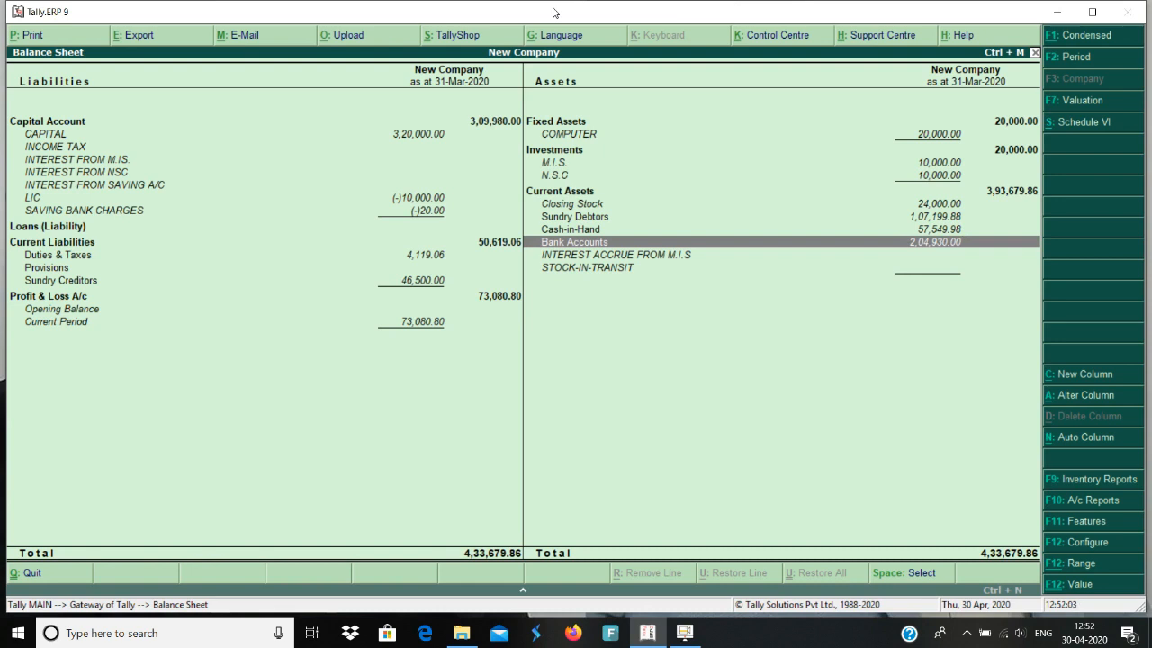
key(Return)
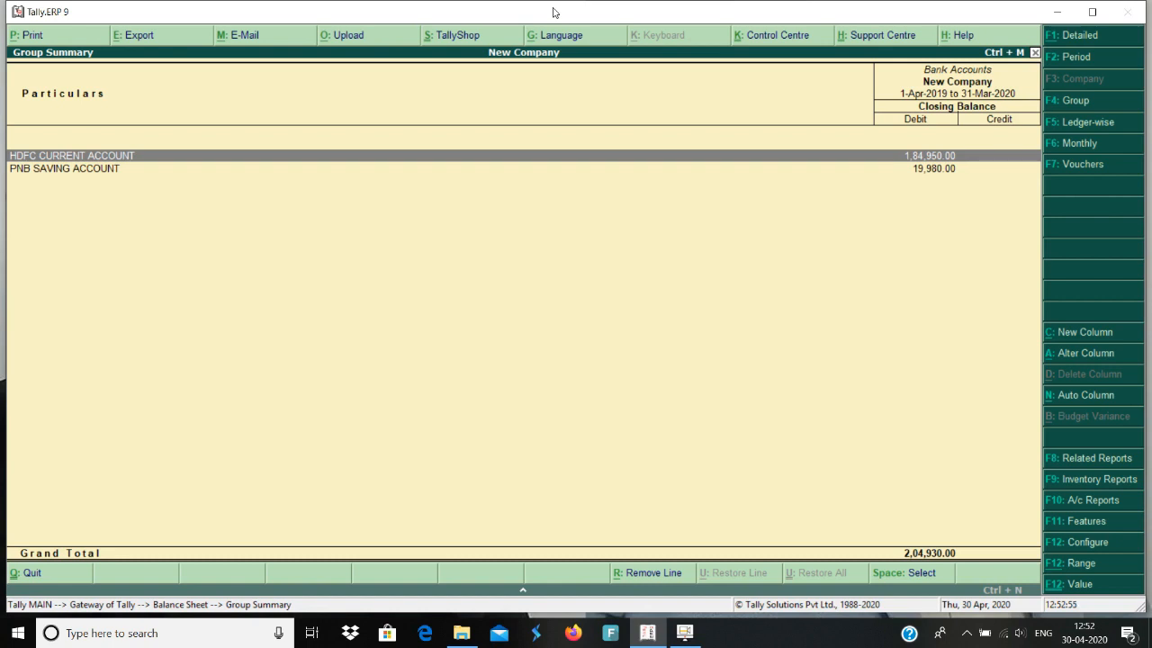
key(Return)
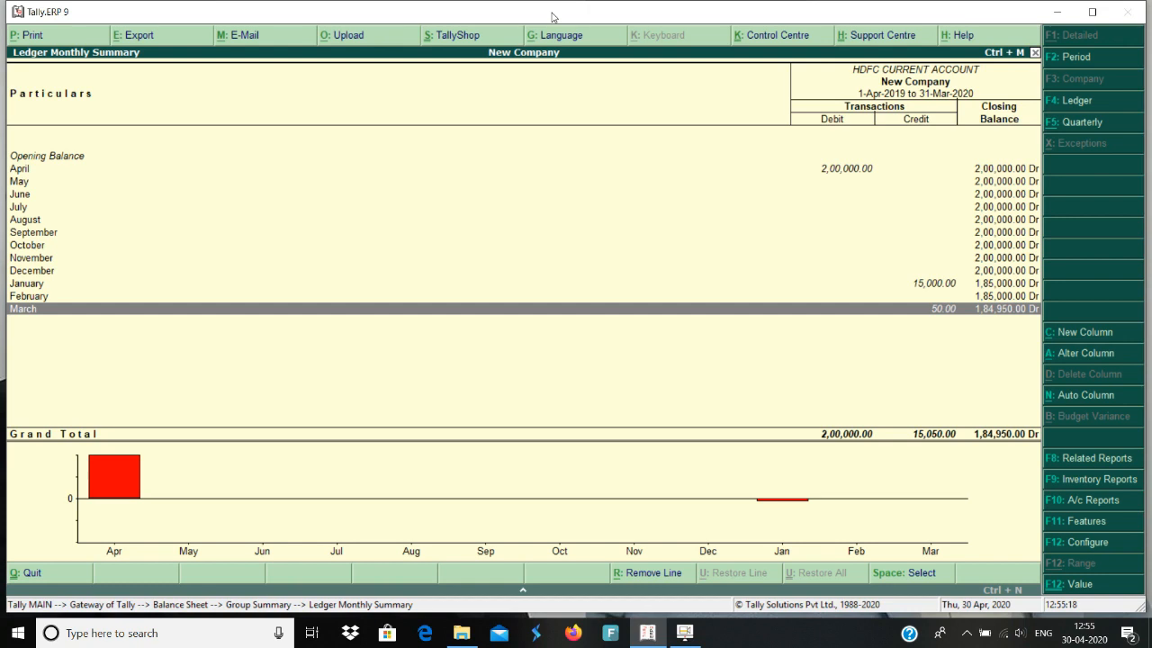
Open the April ledger vouchers of the HDFC CURRENT ACCOUNT from its monthly summary
key(Up)
key(Up)
key(Up)
key(Up)
key(Up)
key(Up)
key(Up)
key(Up)
key(Up)
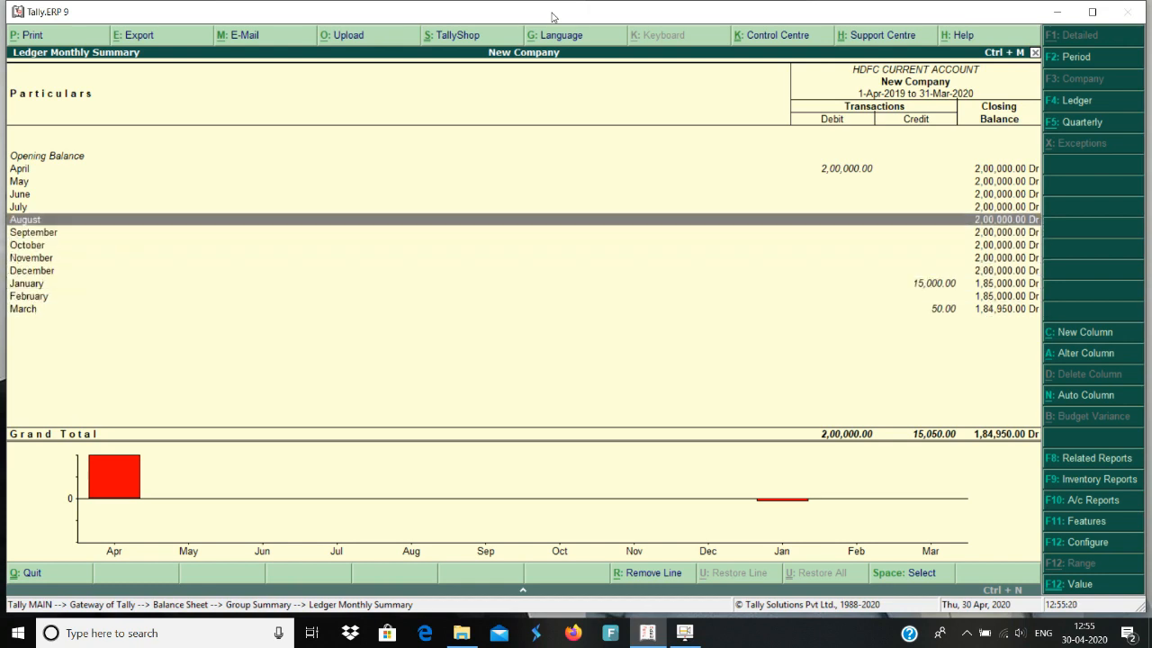
key(Up)
key(Up)
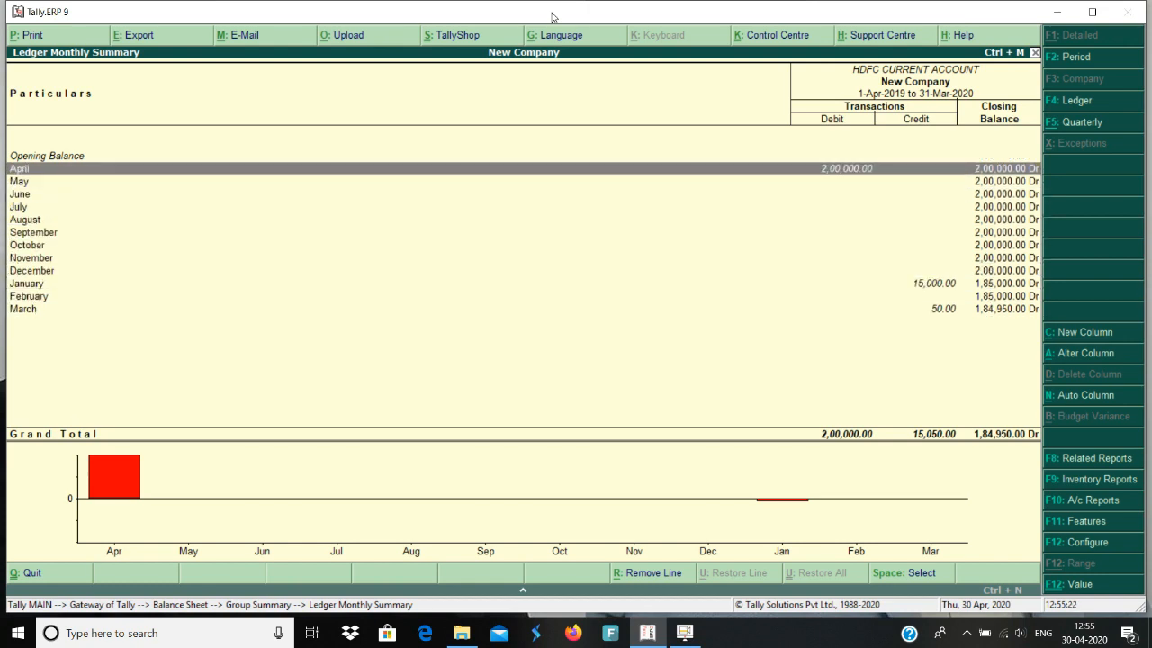
key(Return)
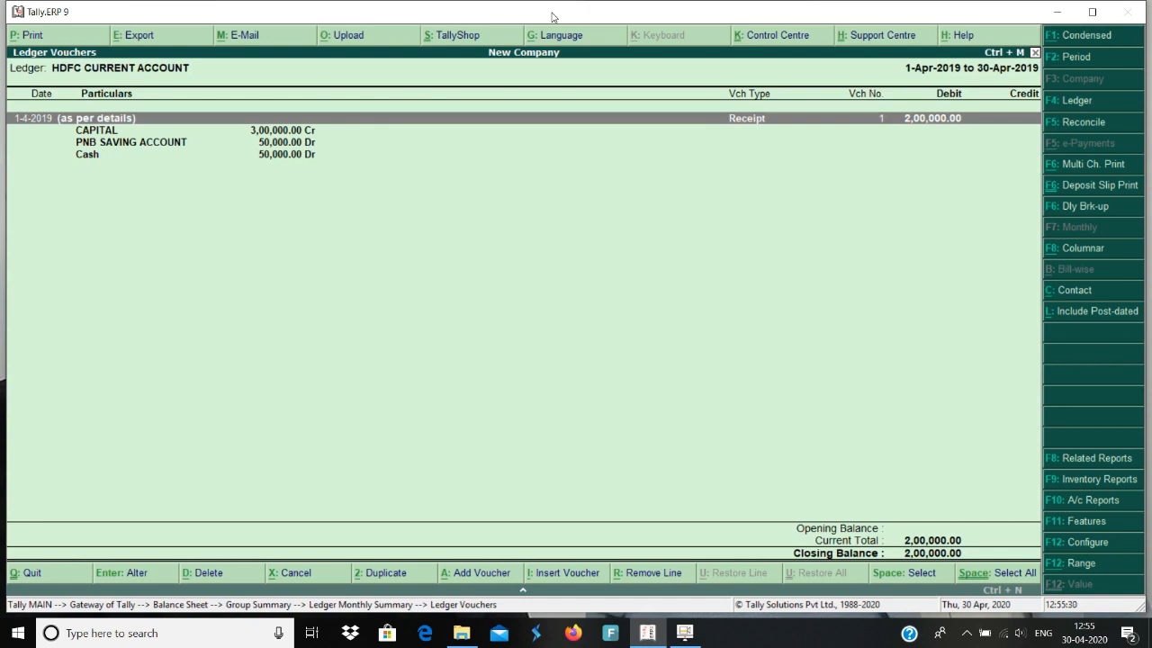
Compare the condensed and detailed views of the April HDFC vouchers, ending in condensed view, and return to the monthly summary
click(1085, 38)
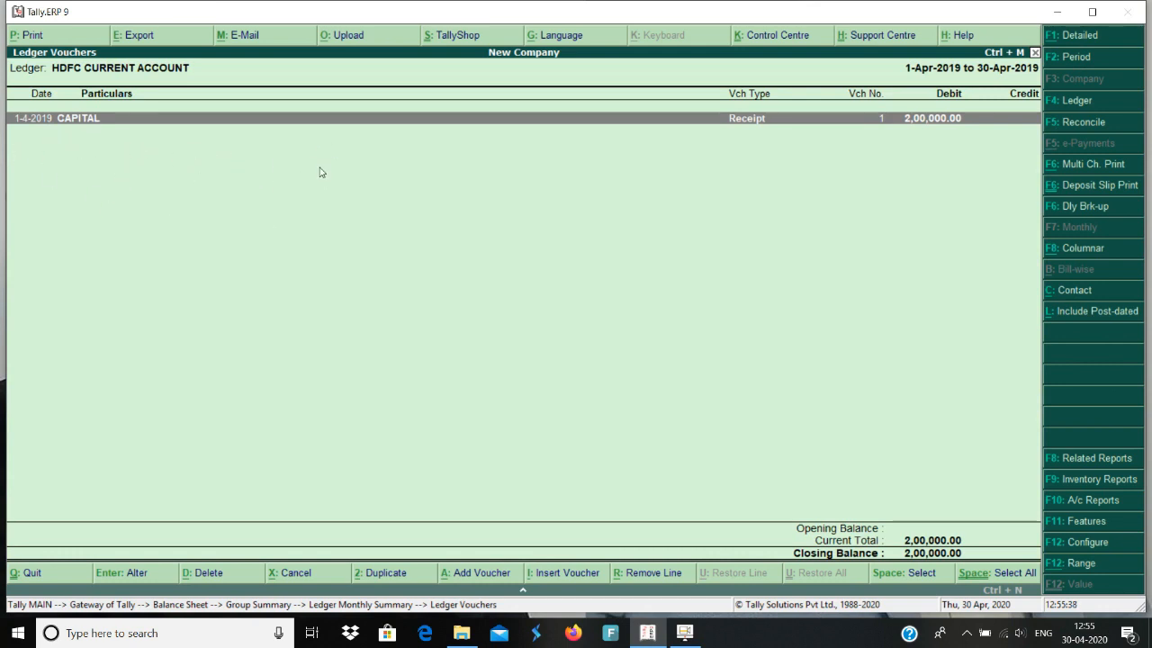
click(1070, 39)
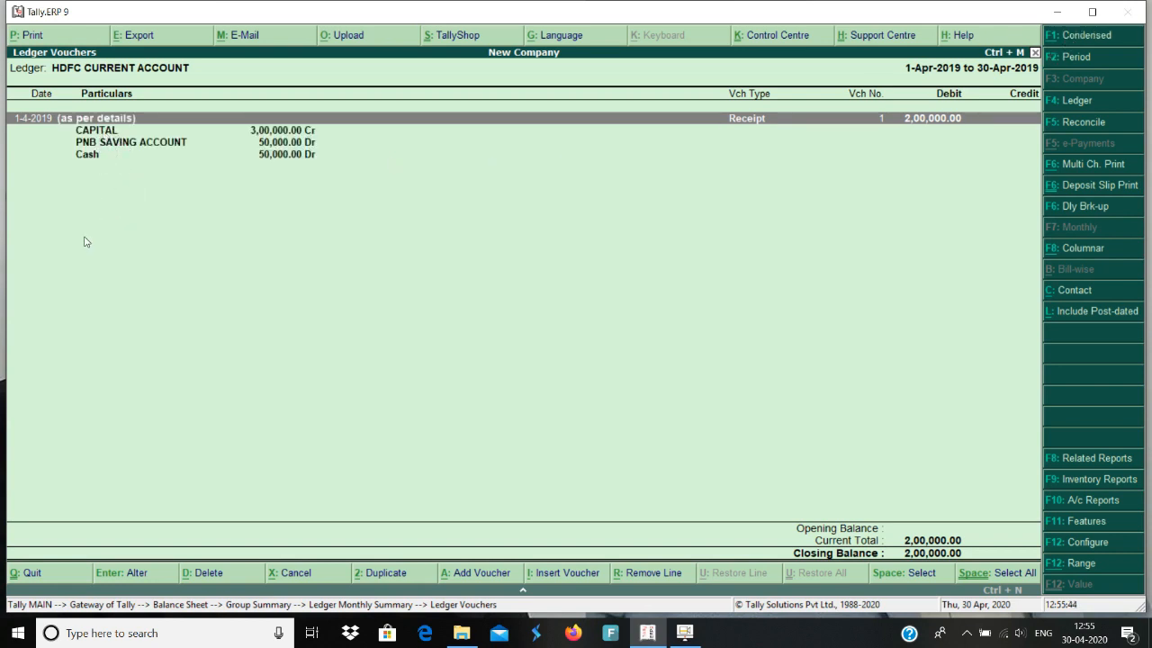
click(1078, 40)
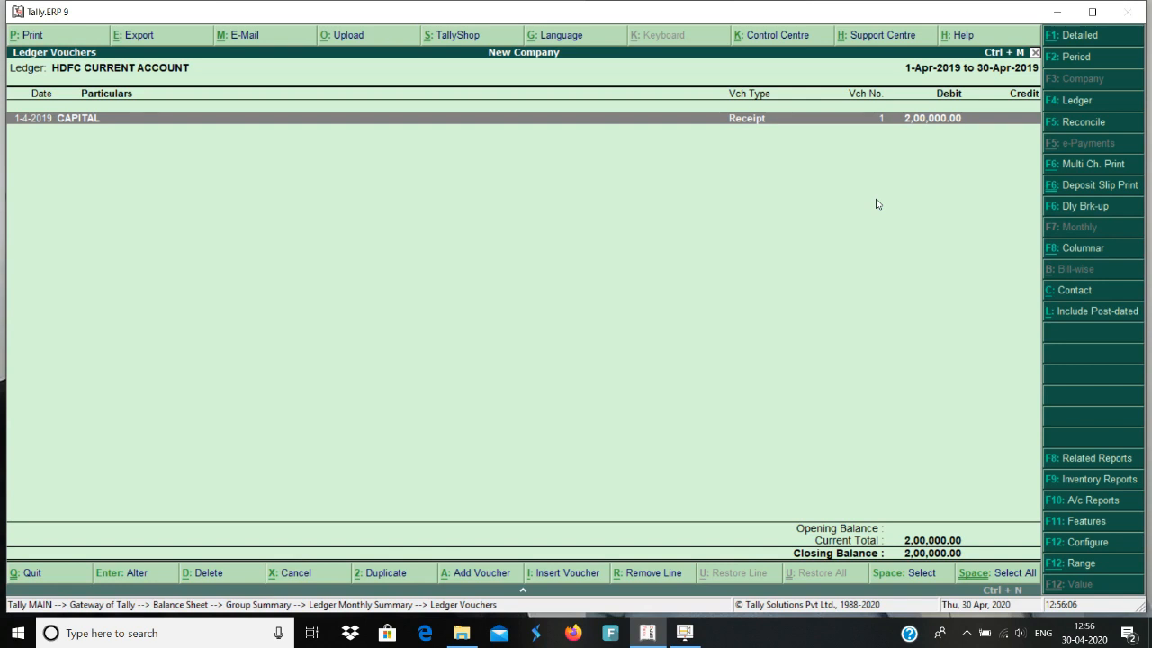
key(Escape)
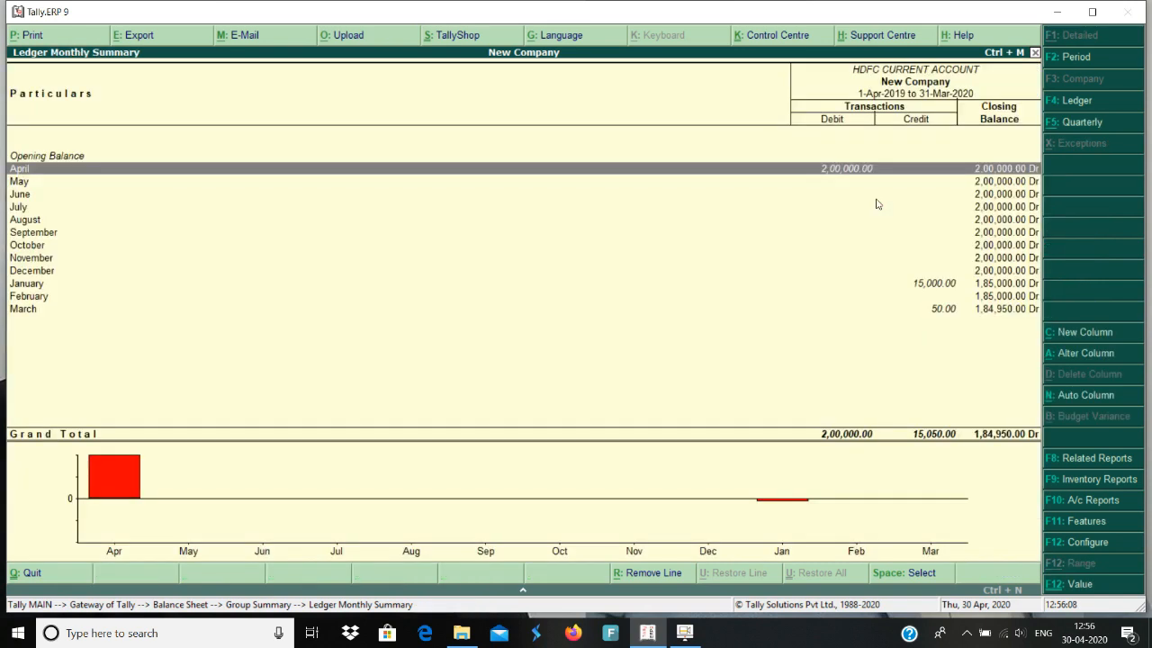
Review the HDFC CURRENT ACCOUNT's monthly balances from April through March and return to the Bank Accounts group summary
key(Down)
key(Down)
key(Down)
key(Down)
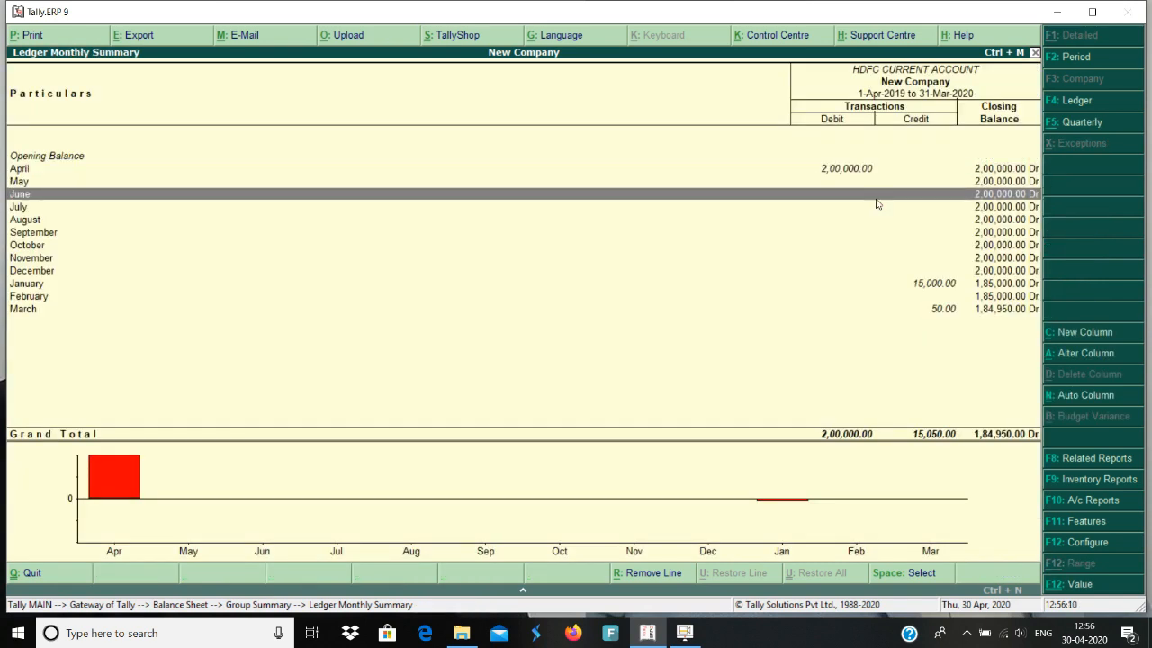
key(Down)
key(Down)
key(Down)
key(Down)
key(Down)
key(Down)
key(Down)
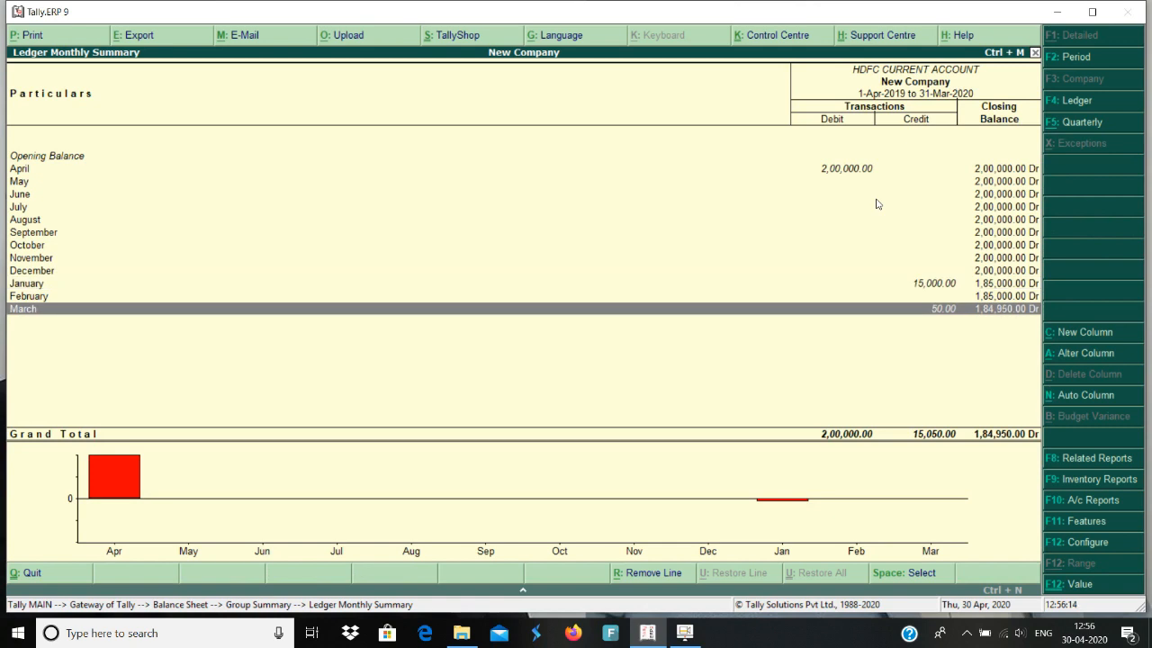
key(Escape)
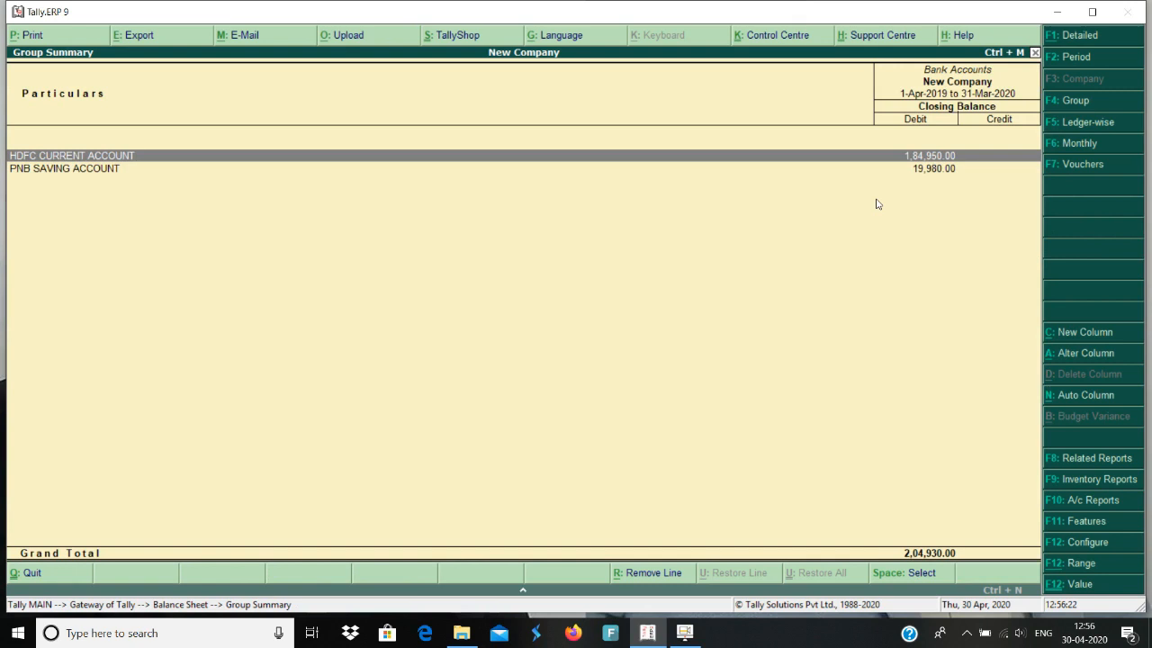
View the PNB SAVING ACCOUNT's monthly summary and return to the start of the balance sheet
key(Down)
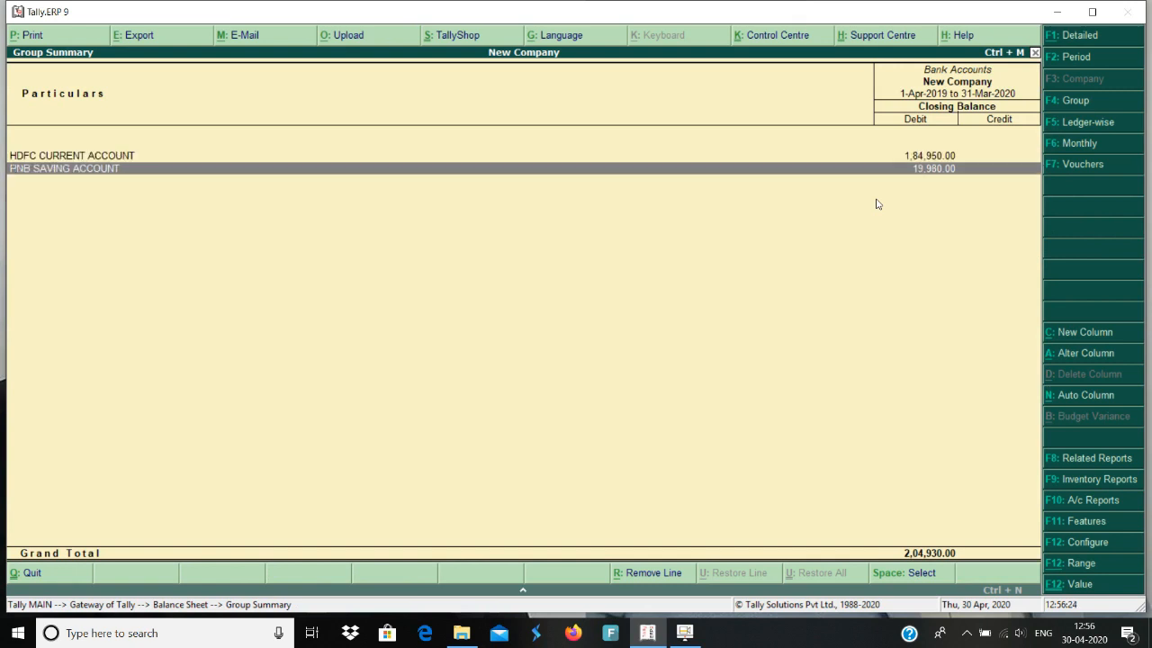
key(Return)
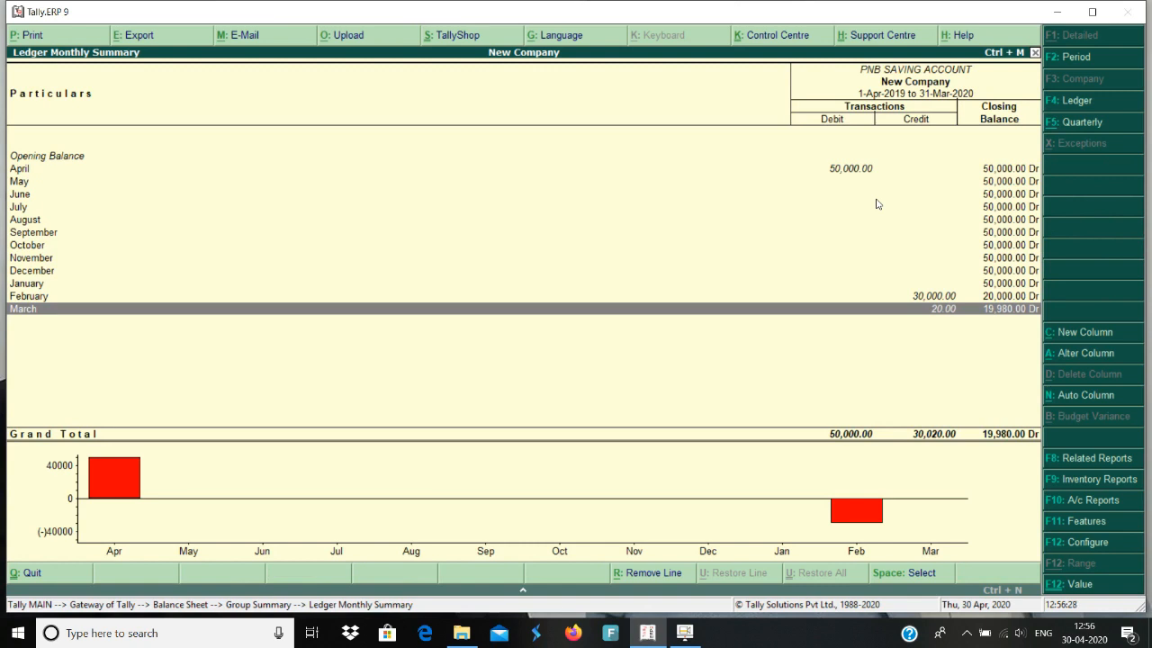
key(Escape)
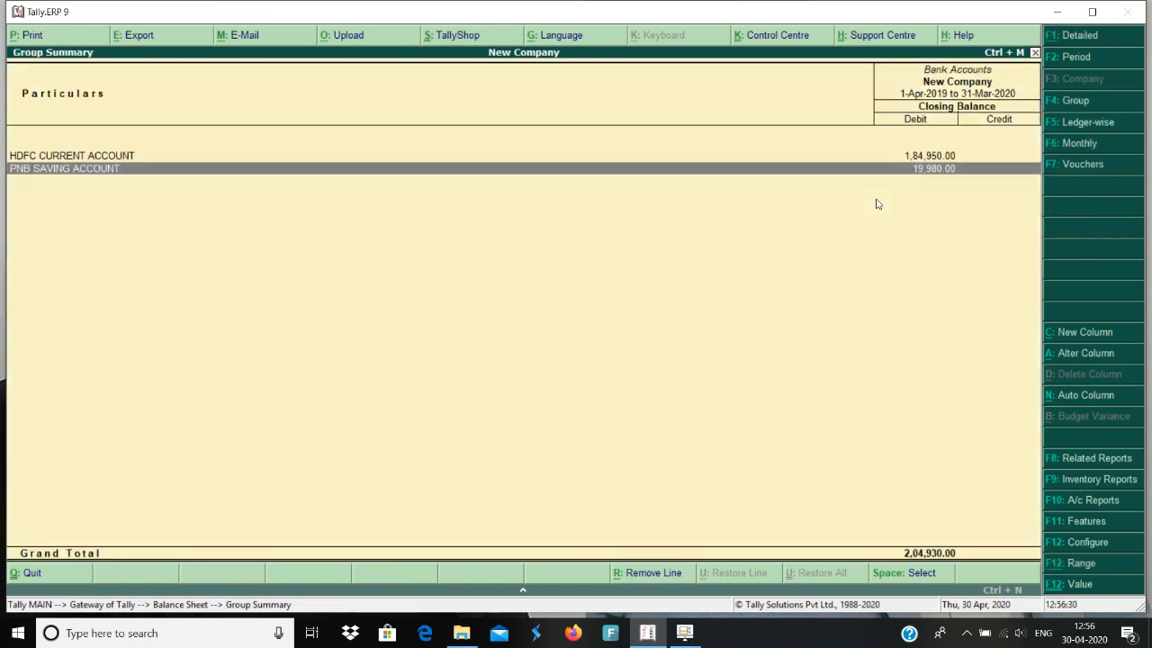
key(Escape)
key(Home)
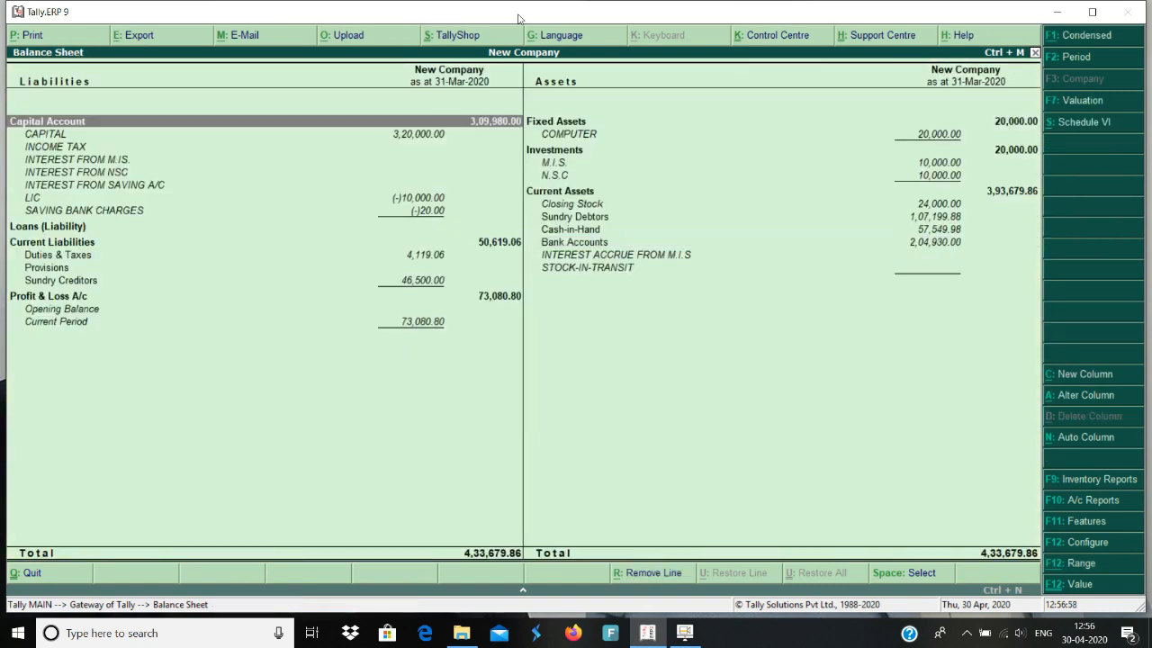
Open the monthly summary of the Cash ledger from Cash-in-Hand under Current Assets
key(Right)
key(Down)
key(Down)
key(Down)
key(Down)
key(Down)
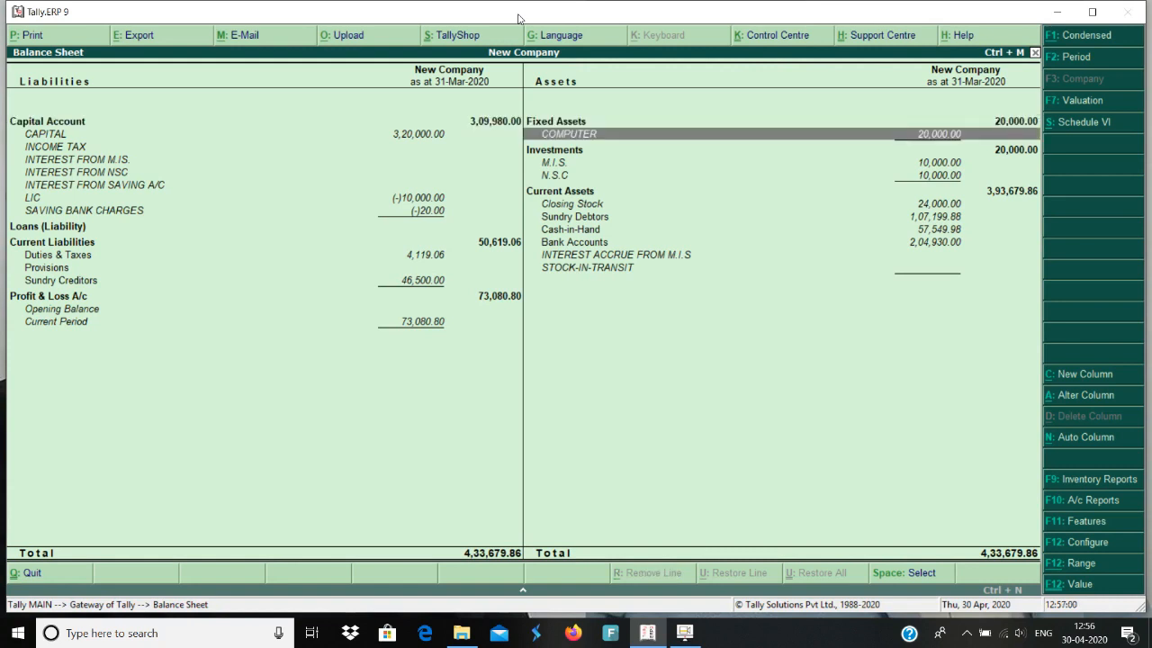
key(Down)
key(Down)
key(Down)
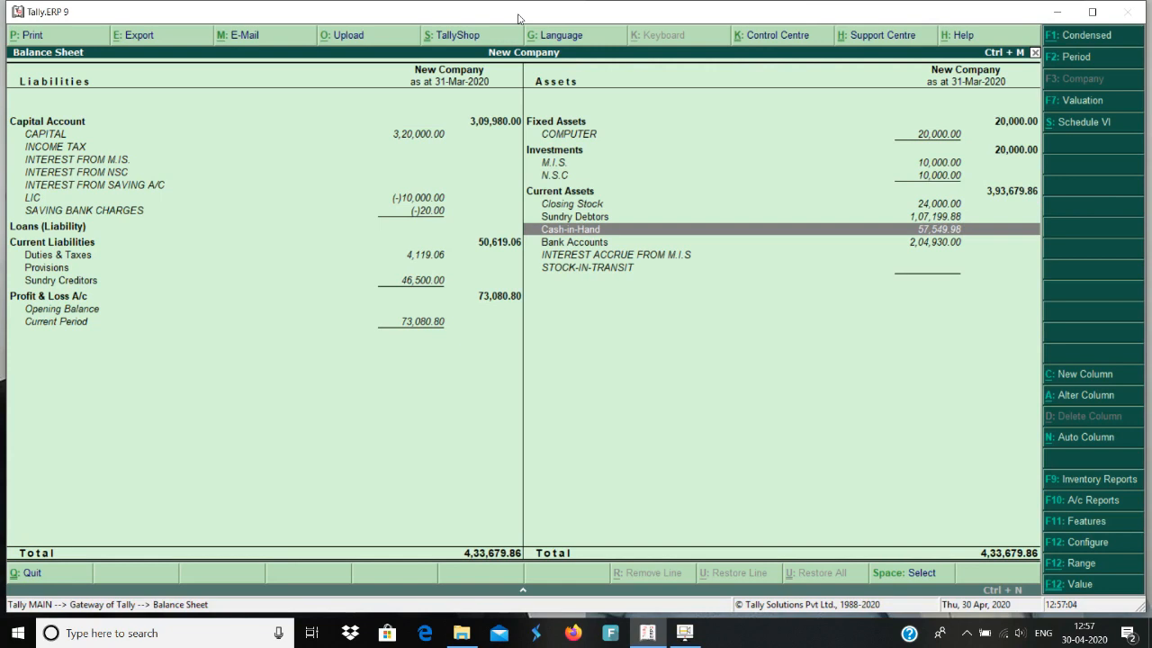
key(Return)
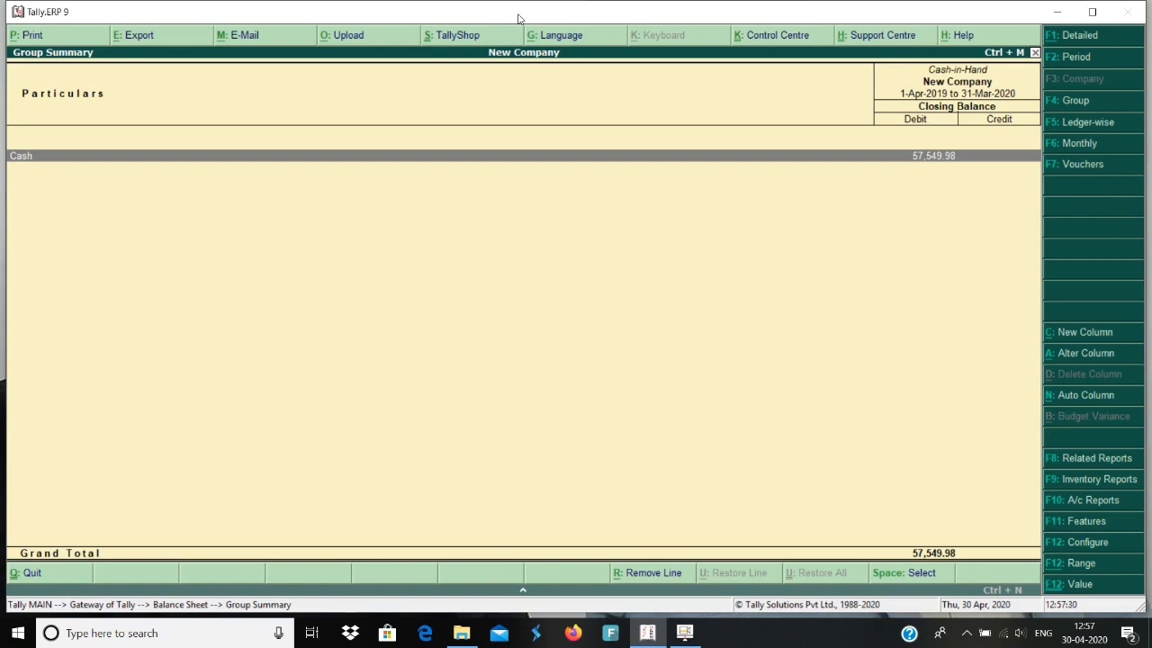
key(Return)
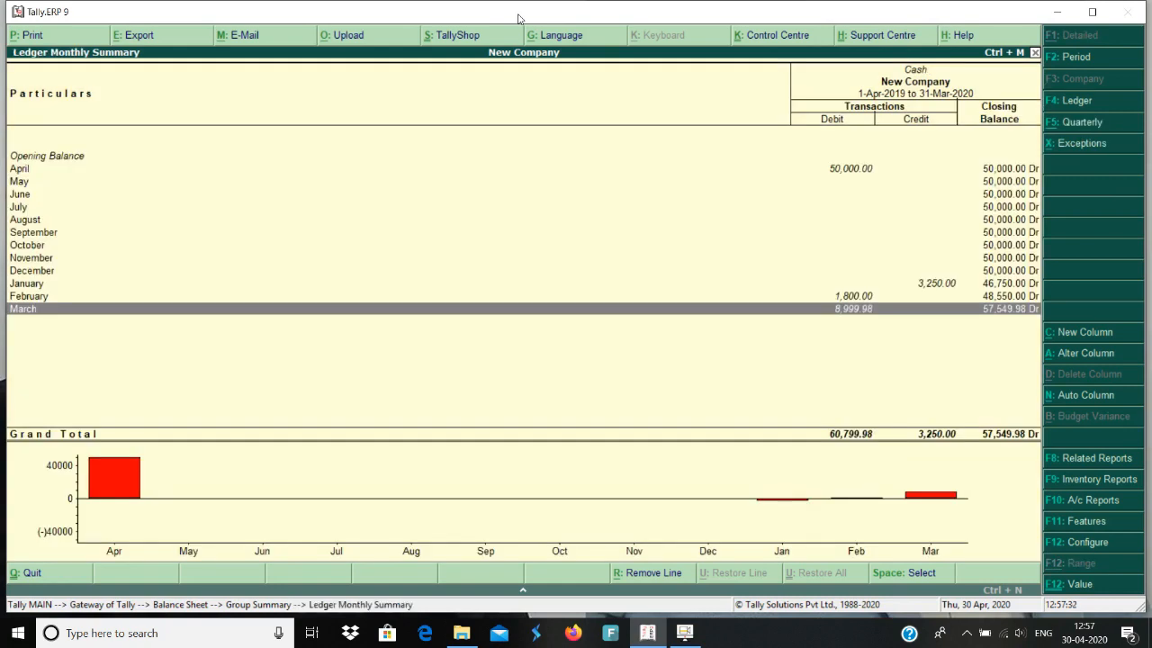
Open the April ledger vouchers of the Cash ledger from its monthly summary
key(Up)
key(Up)
key(Up)
key(Up)
key(Up)
key(Up)
key(Up)
key(Up)
key(Up)
key(Up)
key(Up)
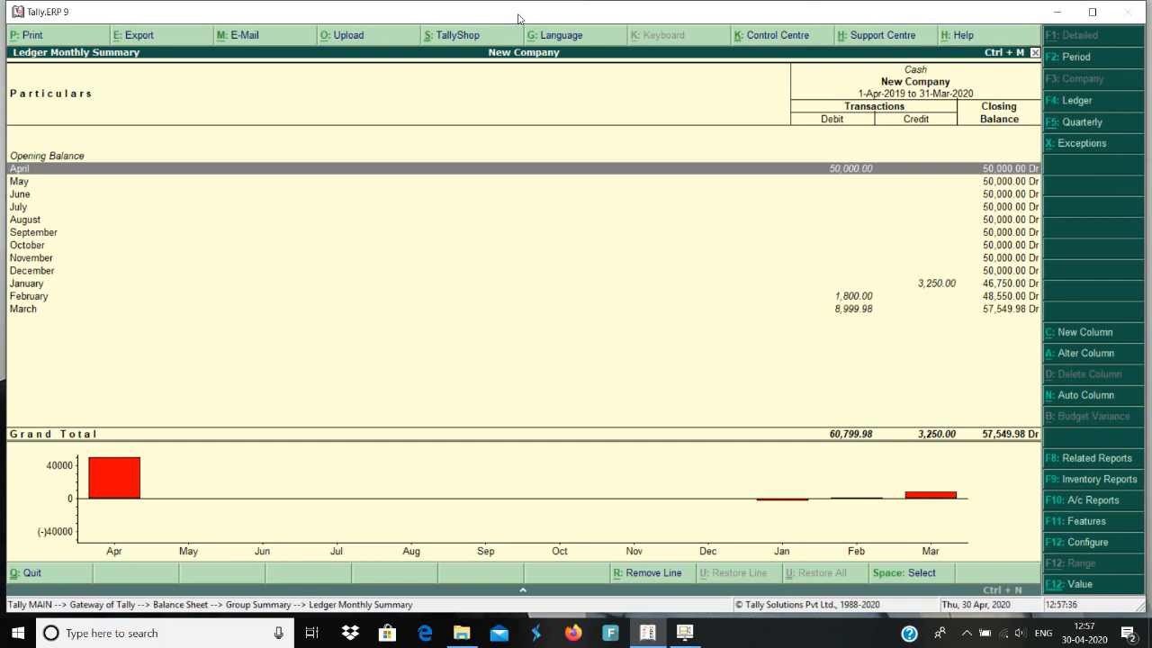
key(Return)
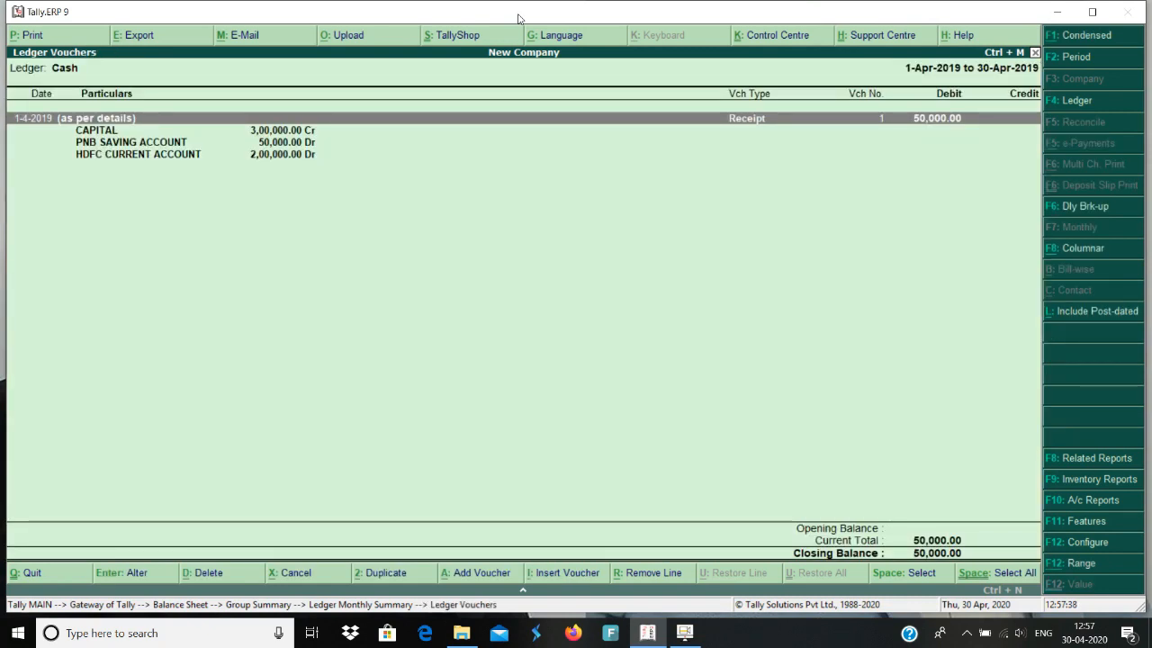
Show the daily breakup of the Cash ledger and set its period from 1-4-2019 to 31-3-2020
click(1090, 215)
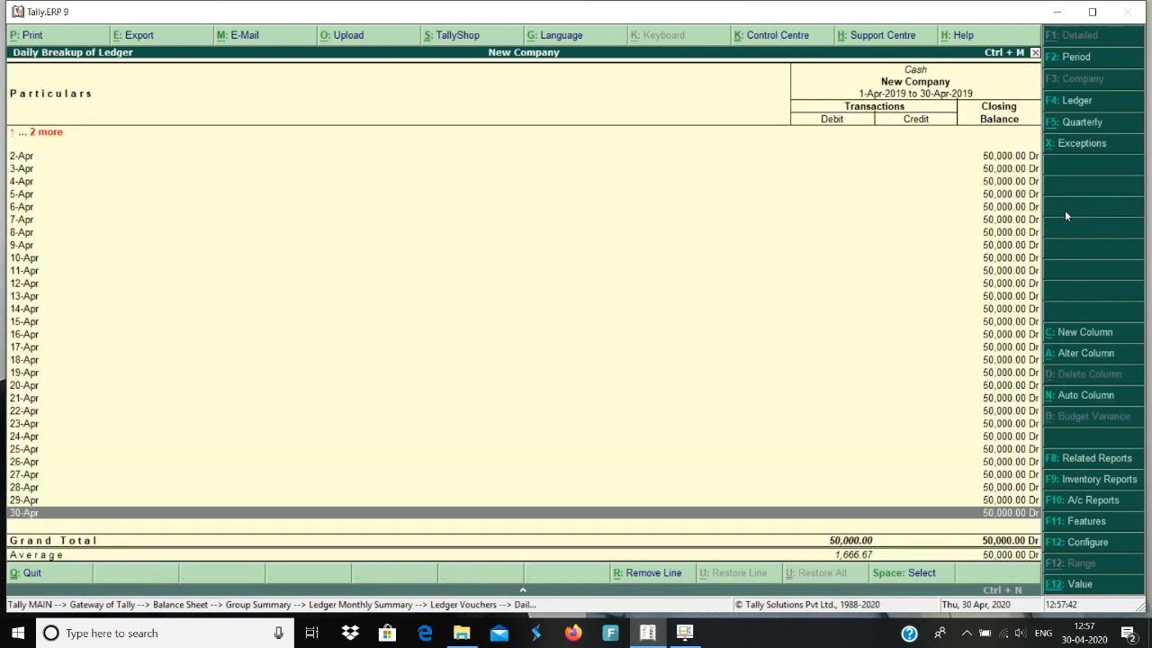
click(1088, 60)
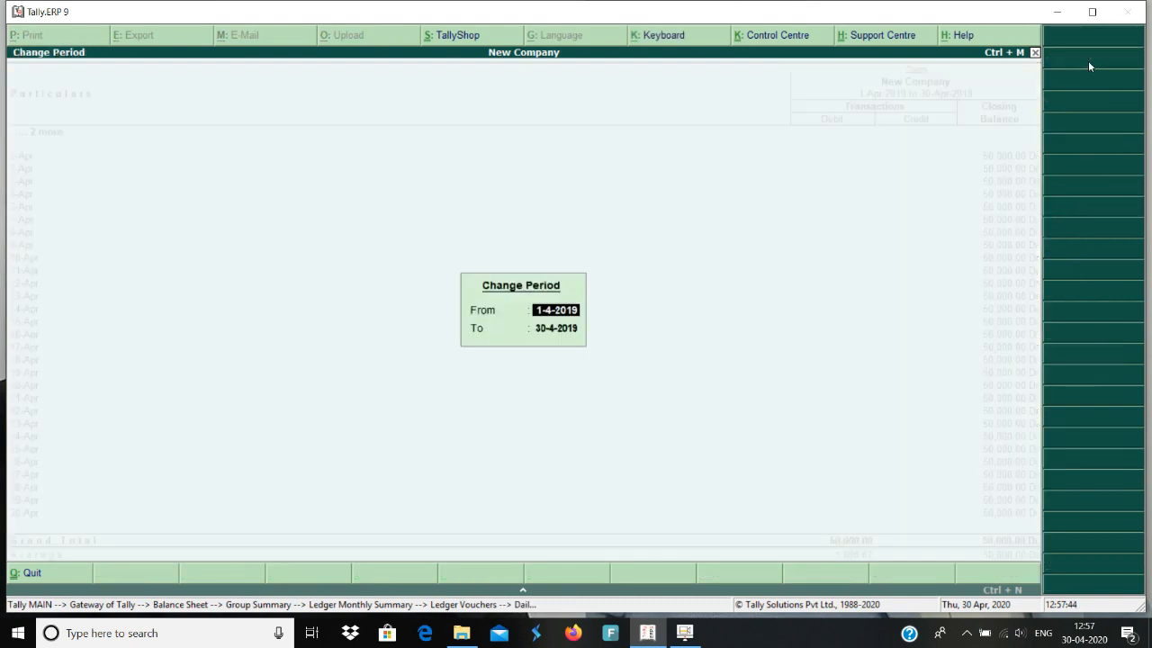
text(1-4)
key(Return)
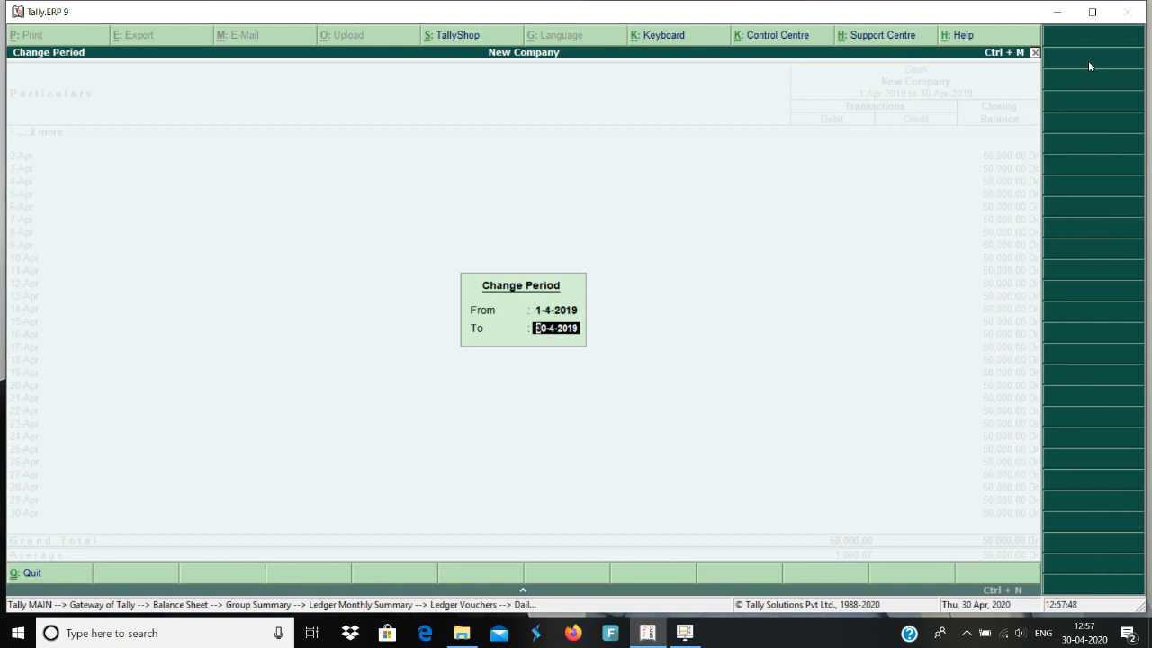
text(31-3)
key(Return)
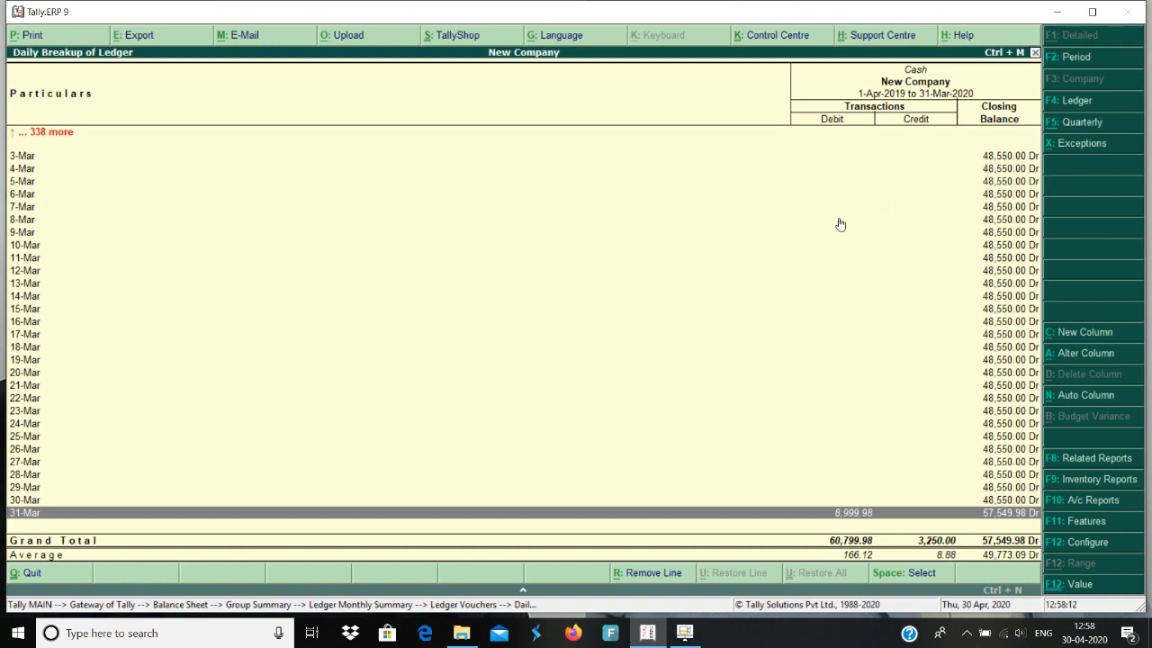
Examine the Cash ledger's daily closing balances, going backwards from 31 March through the earlier months of the year
key(Up)
key(Up)
key(Up)
key(Up)
key(Up)
key(Up)
key(Up)
key(Up)
key(Up)
key(Up)
key(Up)
key(Up)
key(Up)
key(Up)
key(Up)
key(Up)
key(Up)
key(Up)
key(Up)
key(Up)
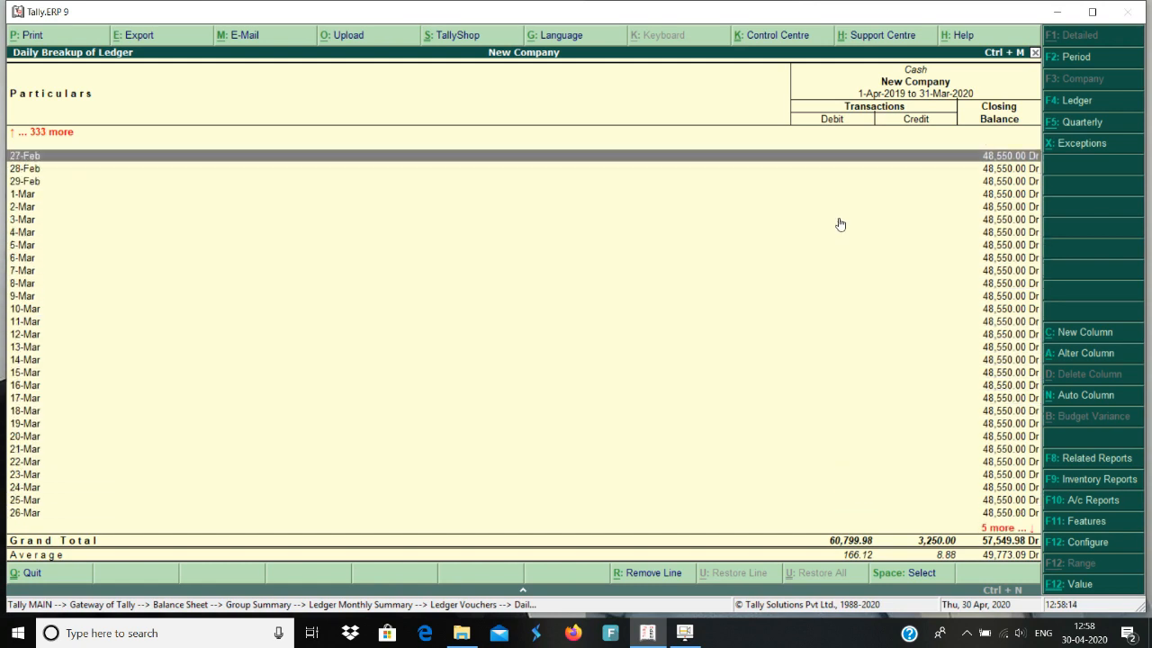
key(Up)
key(Up)
key(Up)
key(Up)
key(Up)
key(Up)
key(Up)
key(Up)
key(Up)
key(Up)
key(Up)
key(Up)
key(Up)
key(Up)
key(Up)
key(Up)
key(Up)
key(Up)
key(Up)
key(Up)
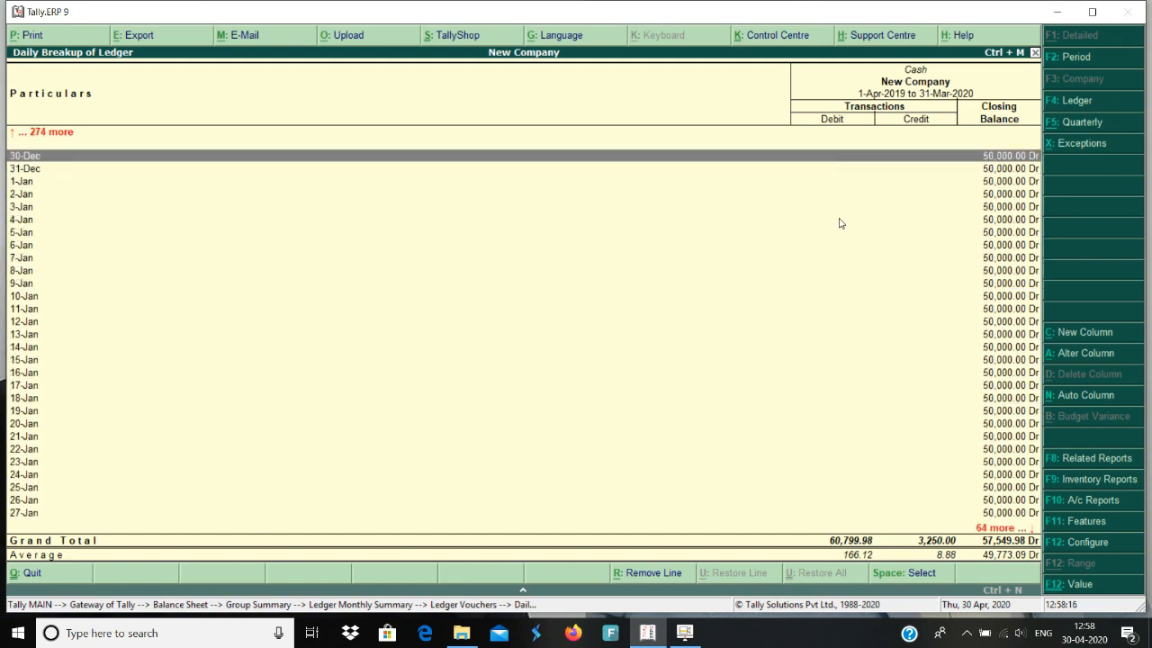
key(Up)
key(Up)
key(Up)
key(Up)
key(Up)
key(Up)
key(Up)
key(Up)
key(Up)
key(Up)
key(Up)
key(Up)
key(Up)
key(Up)
key(Up)
key(Up)
key(Up)
key(Up)
key(Up)
key(Up)
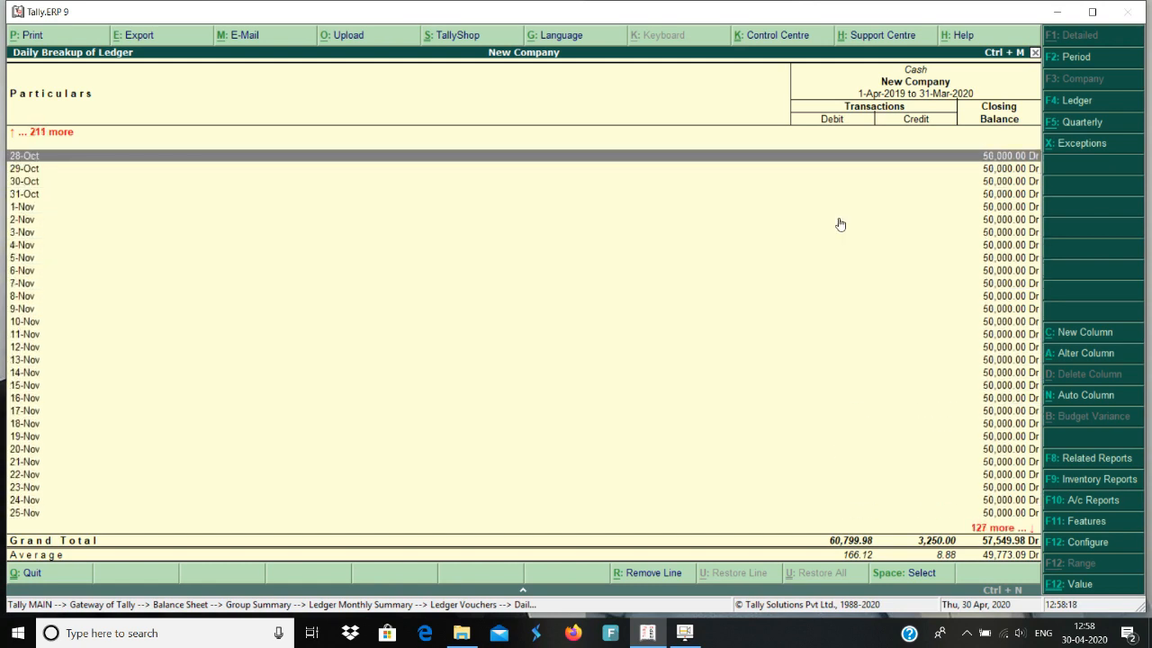
key(Up)
key(Up)
key(Up)
key(Up)
key(Up)
key(Up)
key(Up)
key(Up)
key(Up)
key(Up)
key(Up)
key(Up)
key(Up)
key(Up)
key(Up)
key(Up)
key(Up)
key(Up)
key(Up)
key(Up)
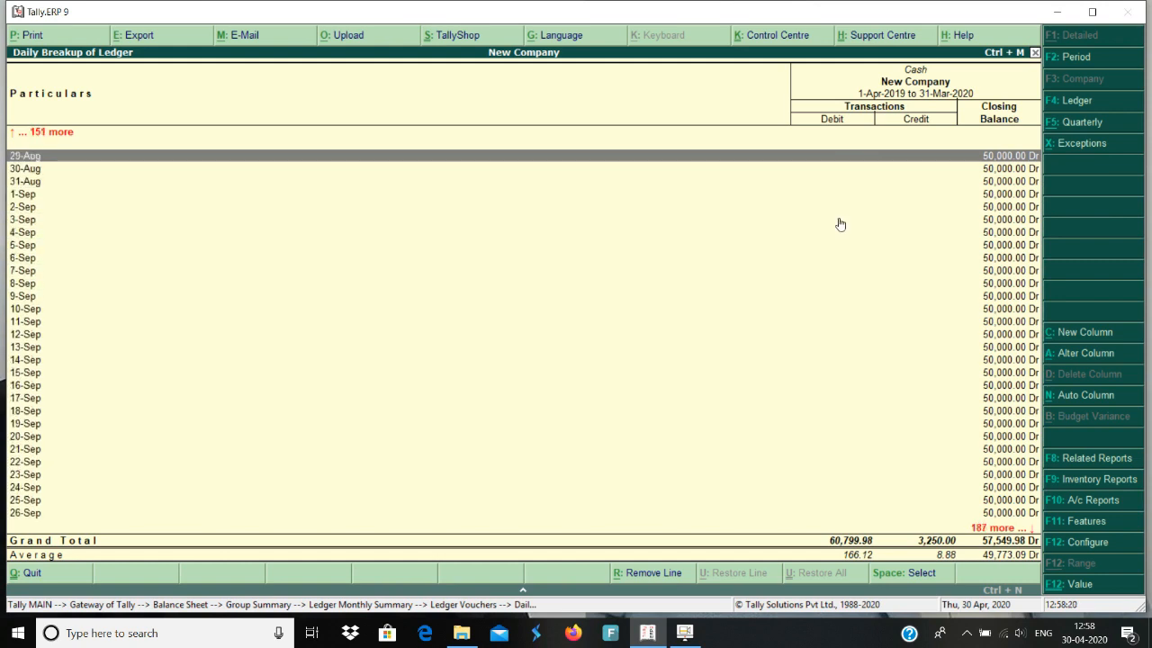
key(Up)
key(Up)
key(Up)
key(Up)
key(Up)
key(Up)
key(Up)
key(Up)
key(Up)
key(Up)
key(Up)
key(Up)
key(Up)
key(Up)
key(Up)
key(Up)
key(Up)
key(Up)
key(Up)
key(Up)
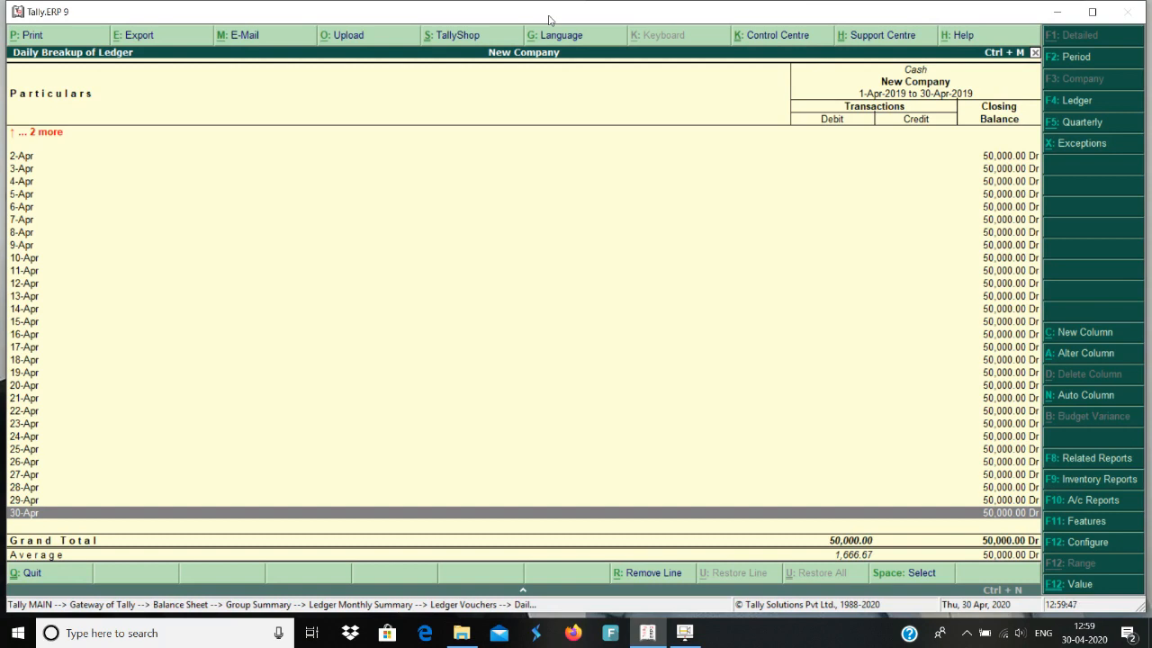
Leave the Cash ledger reports and the balance sheet, and open the Display Menu from the Gateway of Tally
key(Escape)
key(Escape)
key(Escape)
key(Escape)
key(Escape)
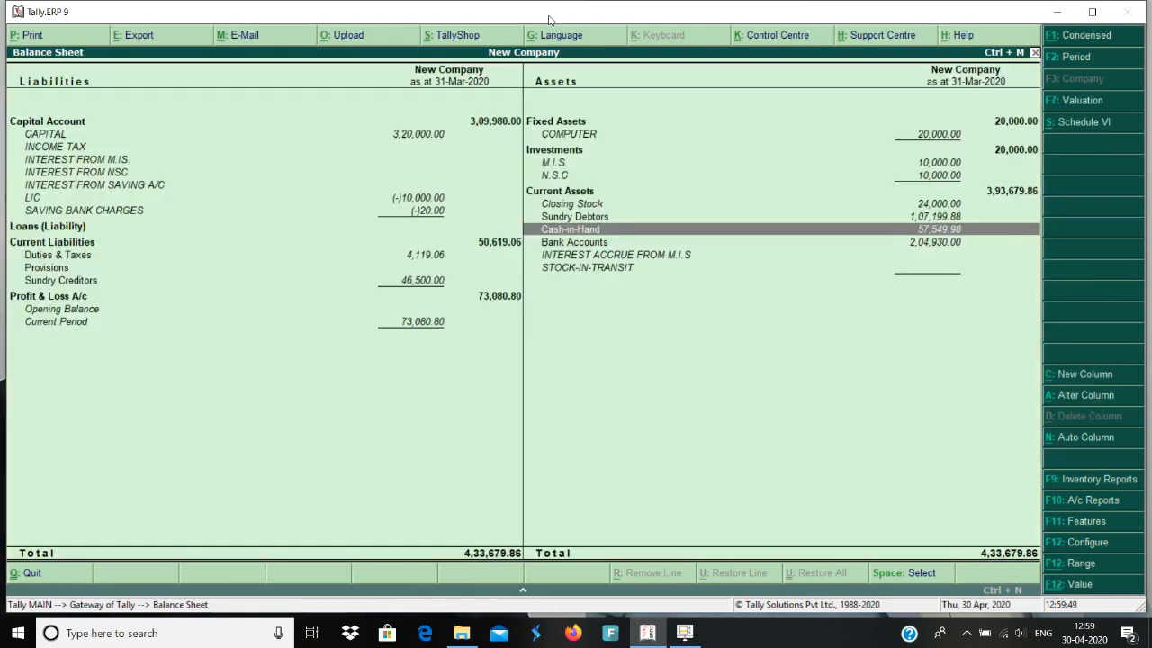
key(d)
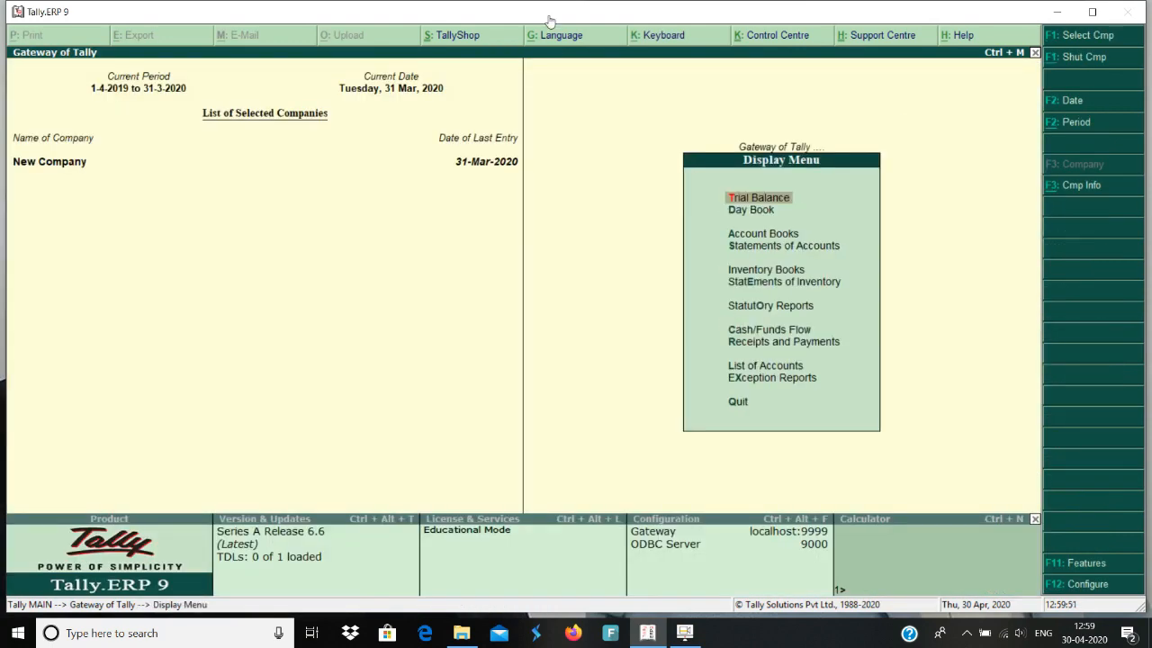
Open the Negative Stock list from the Exception Reports
key(Down)
key(Down)
key(Down)
key(Down)
key(Down)
key(Down)
key(Down)
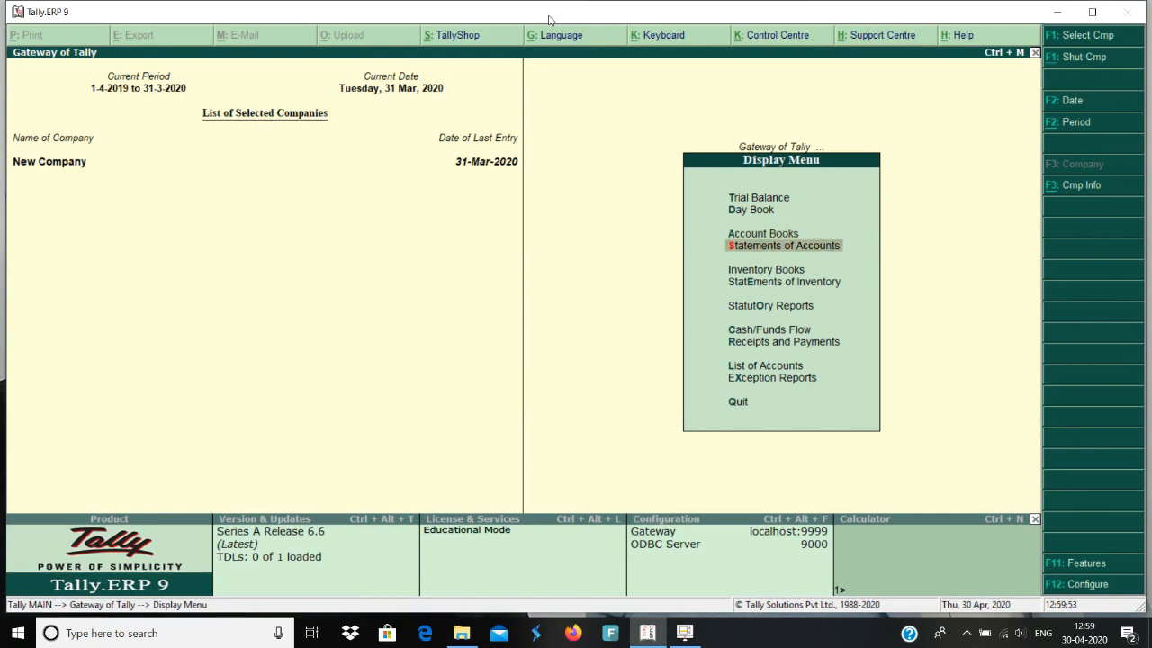
key(Down)
key(Down)
key(Down)
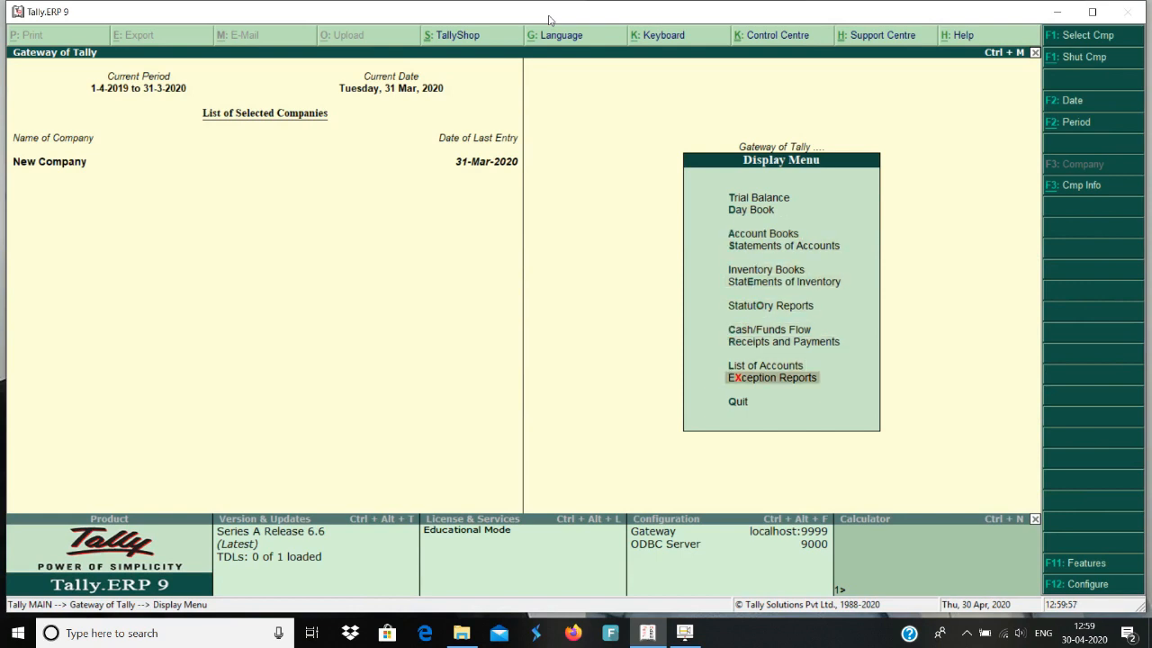
key(Return)
key(Return)
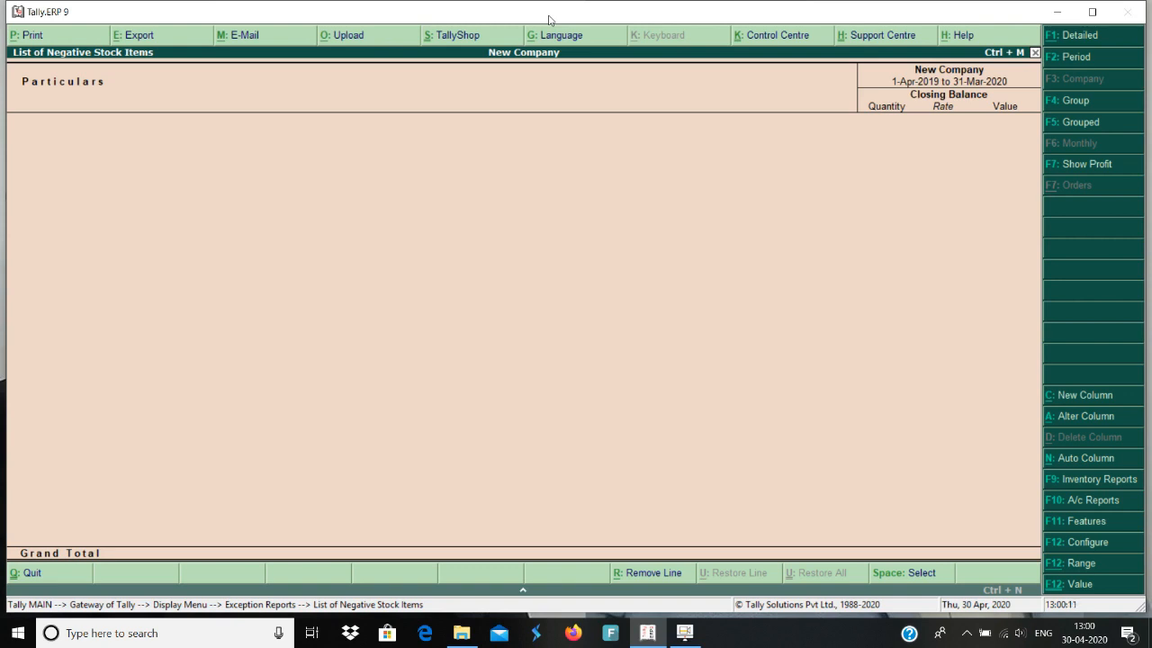
Close the negative stock list and open the Negative Ledgers report
key(Escape)
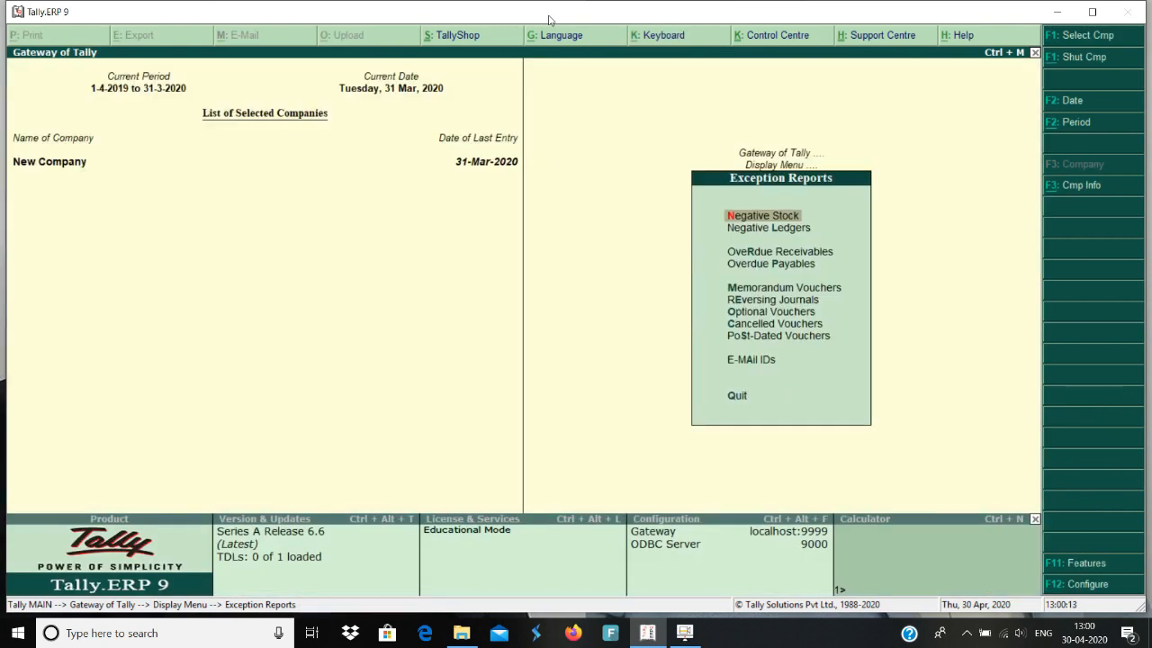
key(Down)
key(Return)
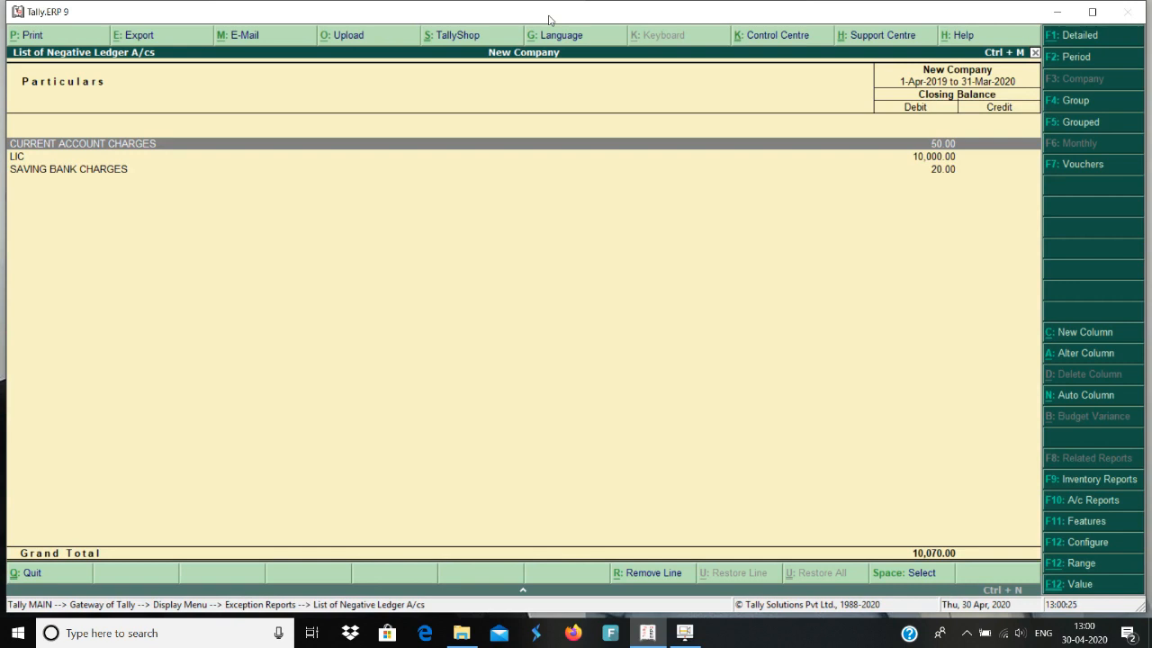
Return to the Gateway of Tally and open the Stock Summary
key(Escape)
key(Escape)
key(Escape)
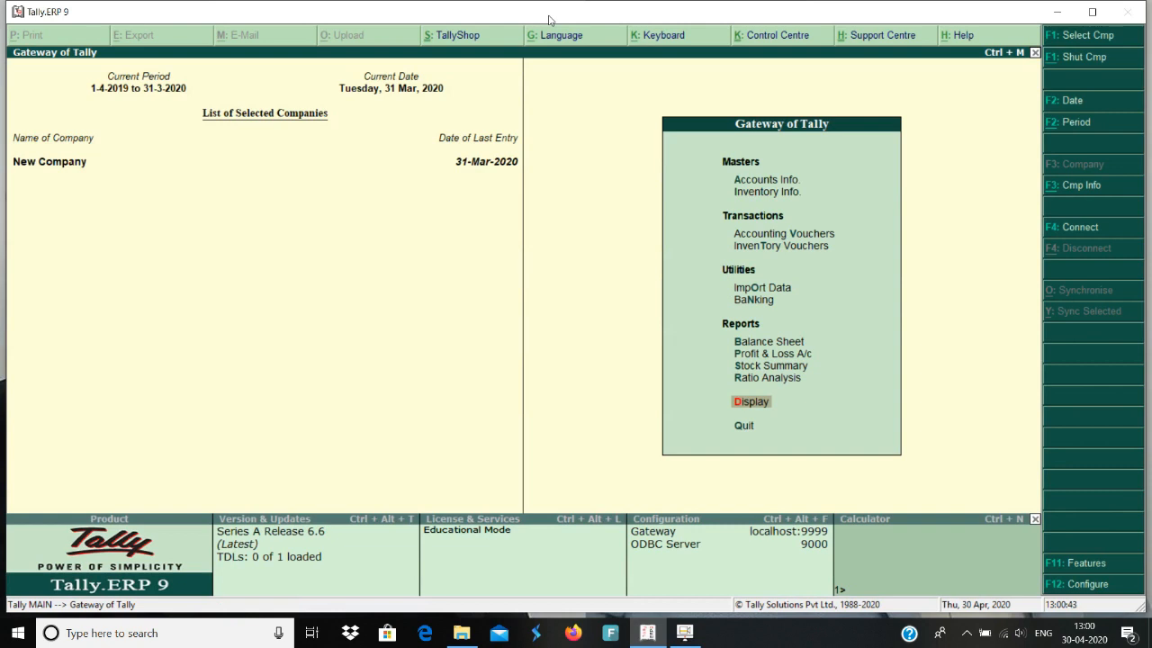
key(Up)
key(Up)
key(Return)
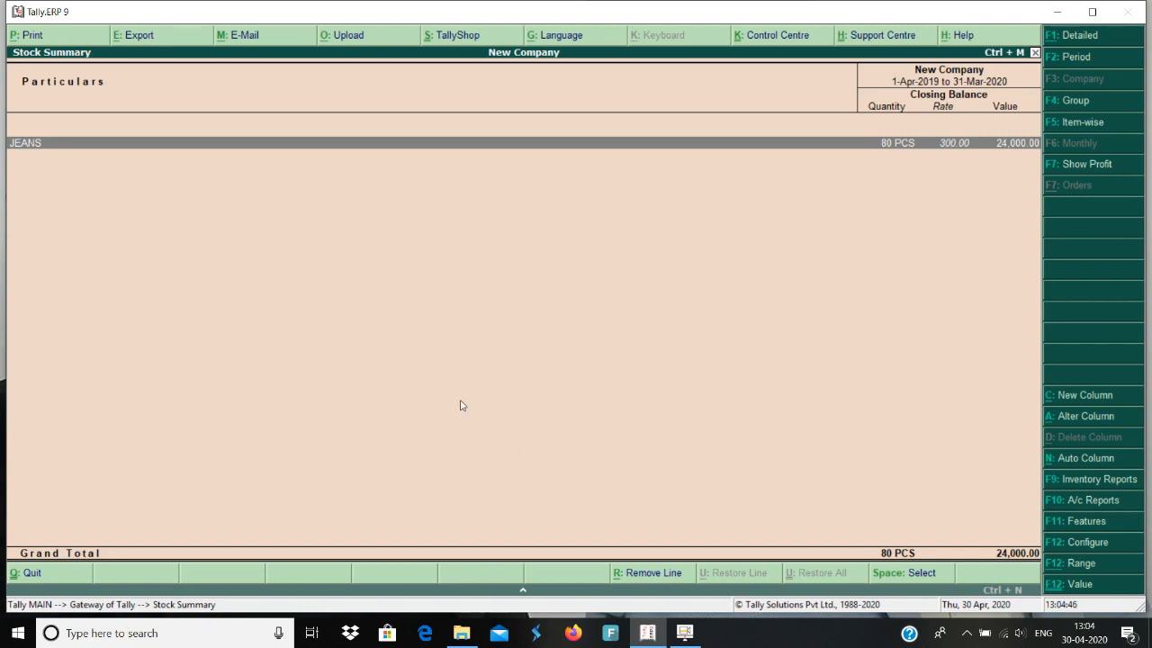
Configure the Stock Summary to show the opening balance, goods inwards and goods outwards
click(1071, 543)
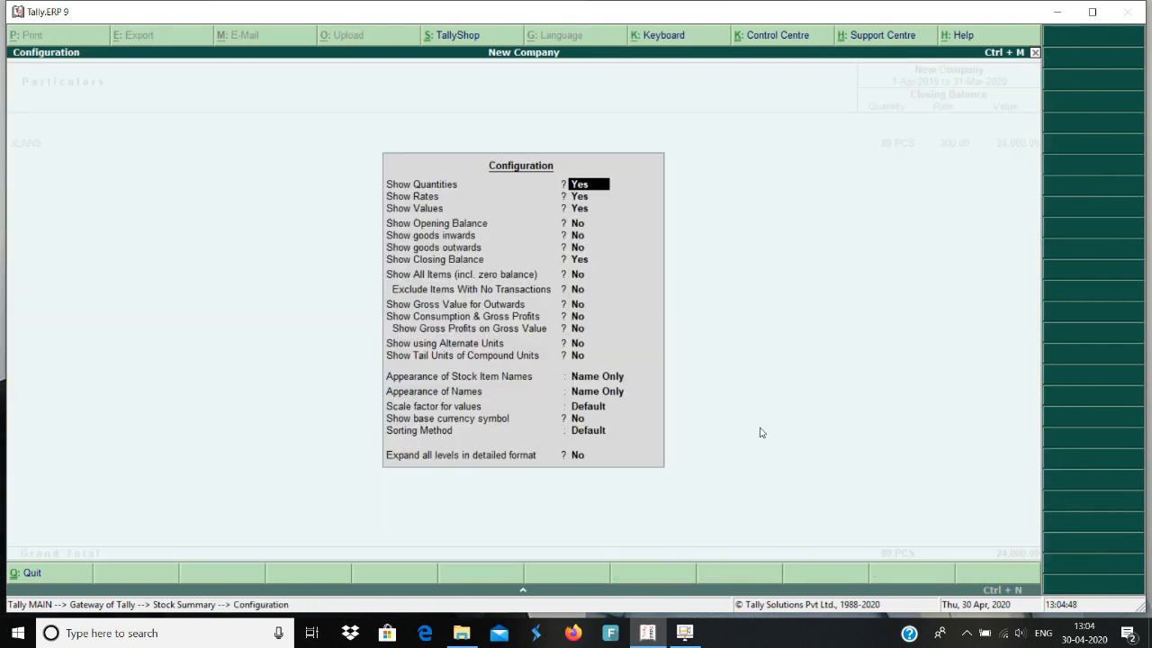
key(Return)
key(Return)
key(Return)
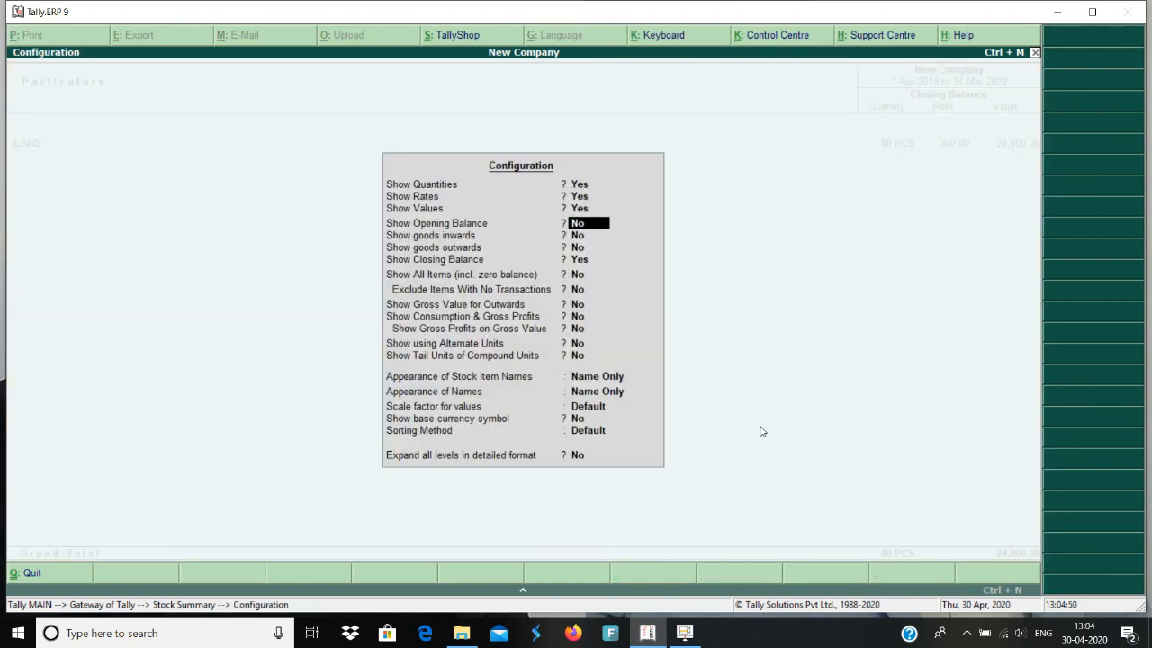
text(y)
key(Return)
text(y)
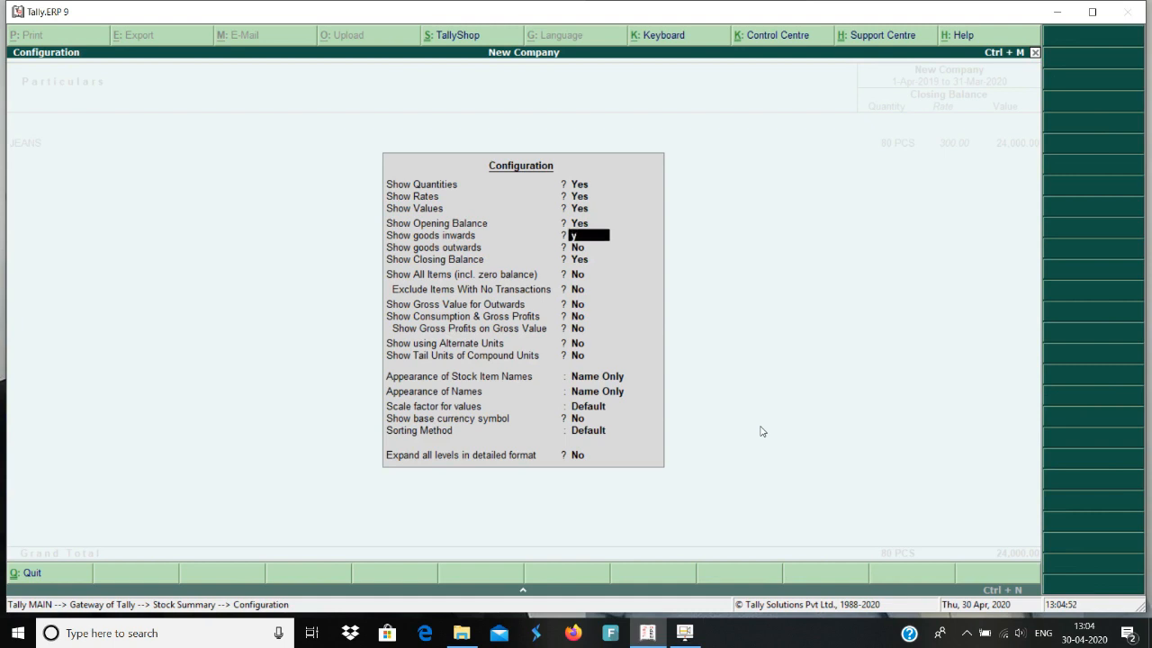
key(Return)
text(y)
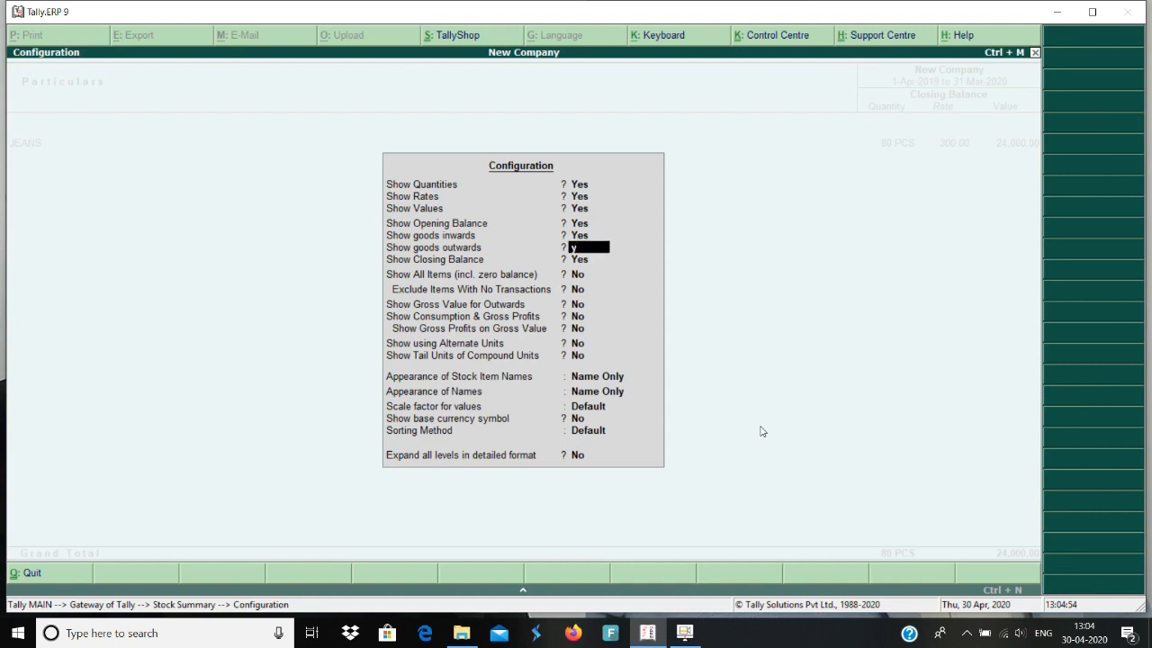
key(Return)
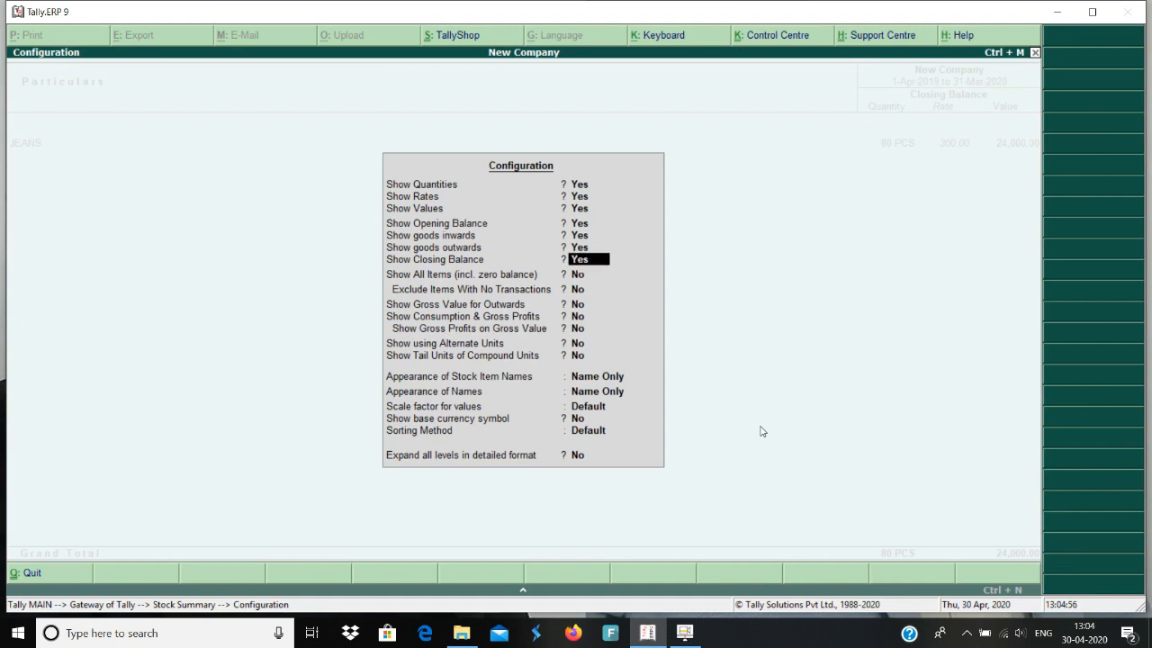
key(ctrl+a)
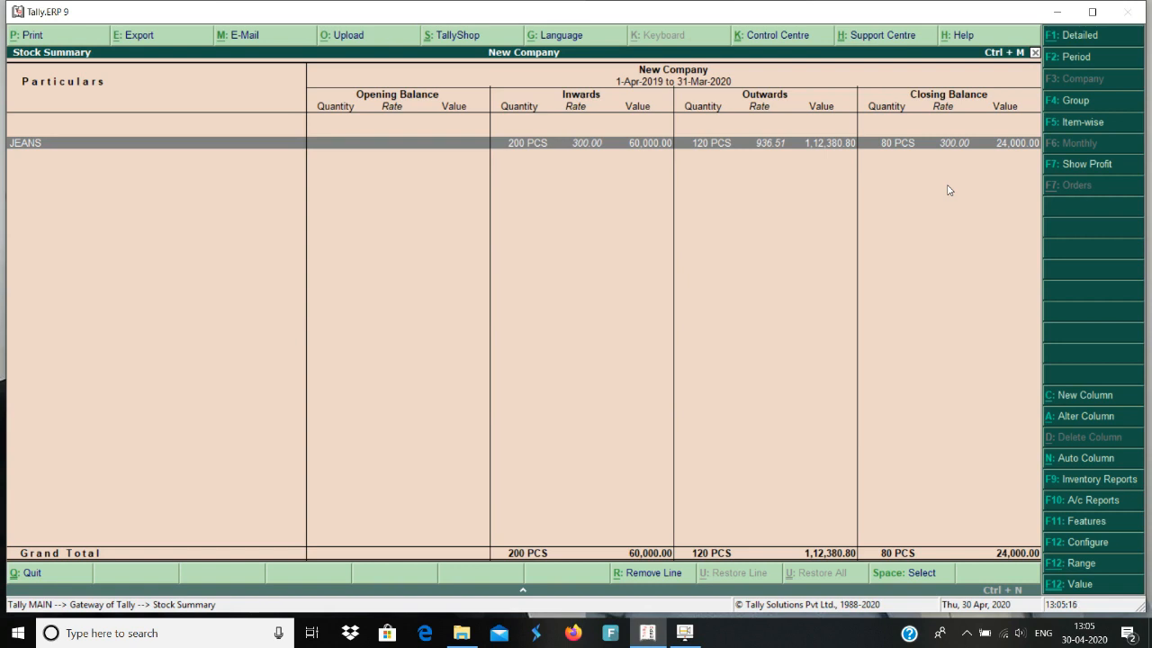
Set the Stock Summary's period from 1-4-2019 to 2-4
click(1081, 63)
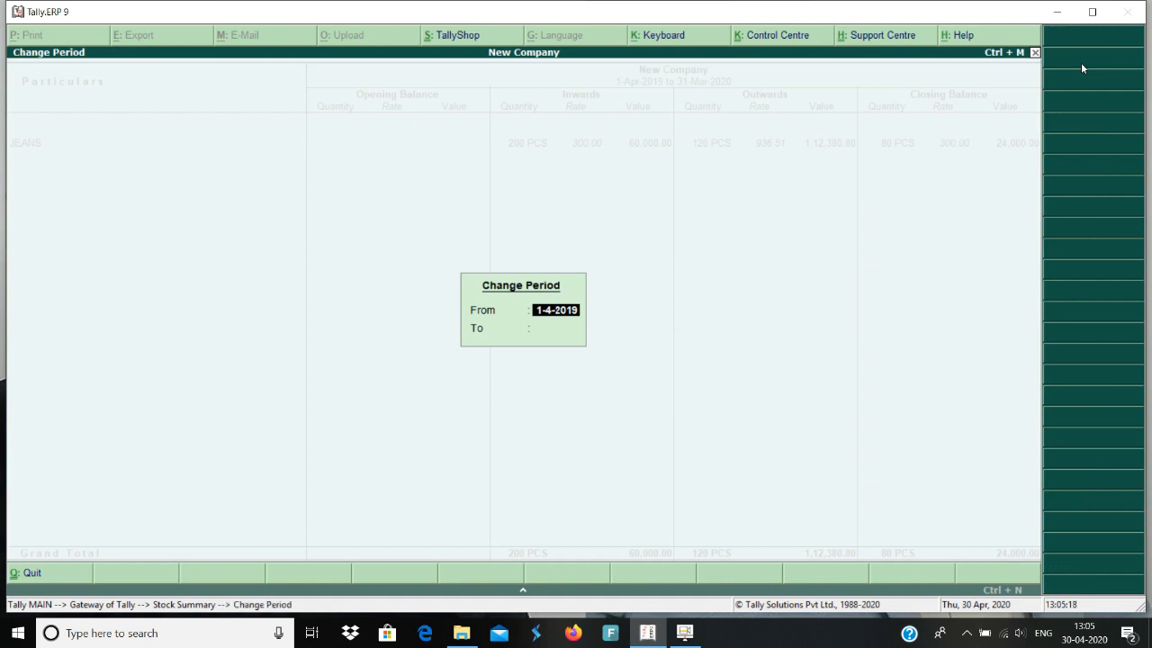
key(Return)
text(2-)
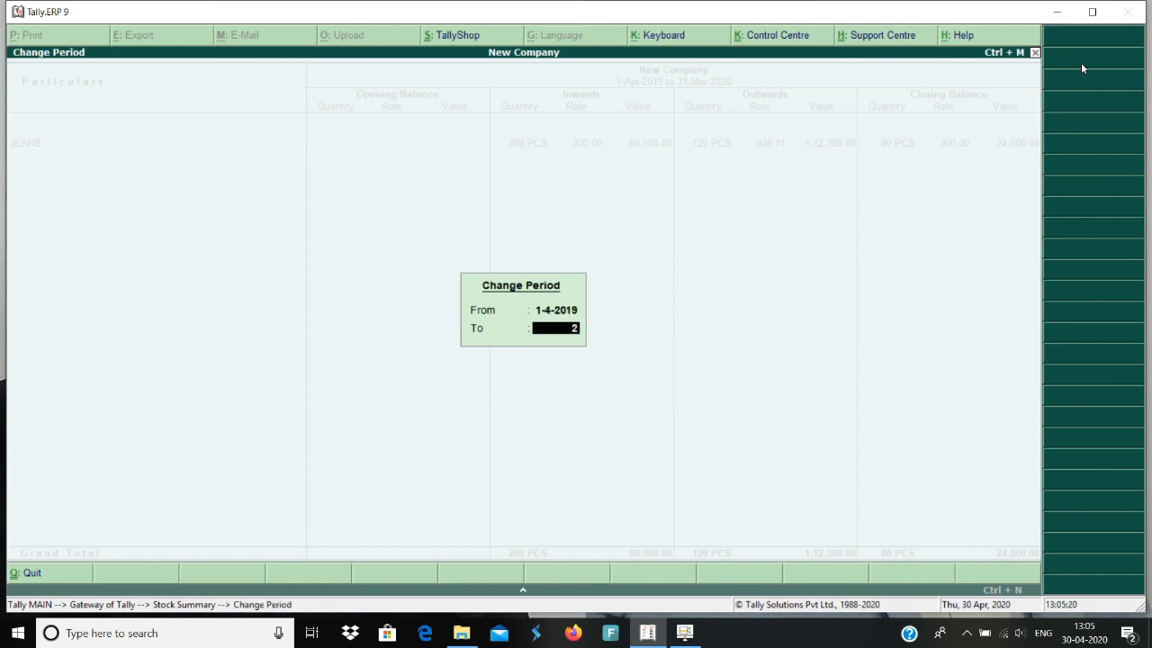
text(4)
key(Return)
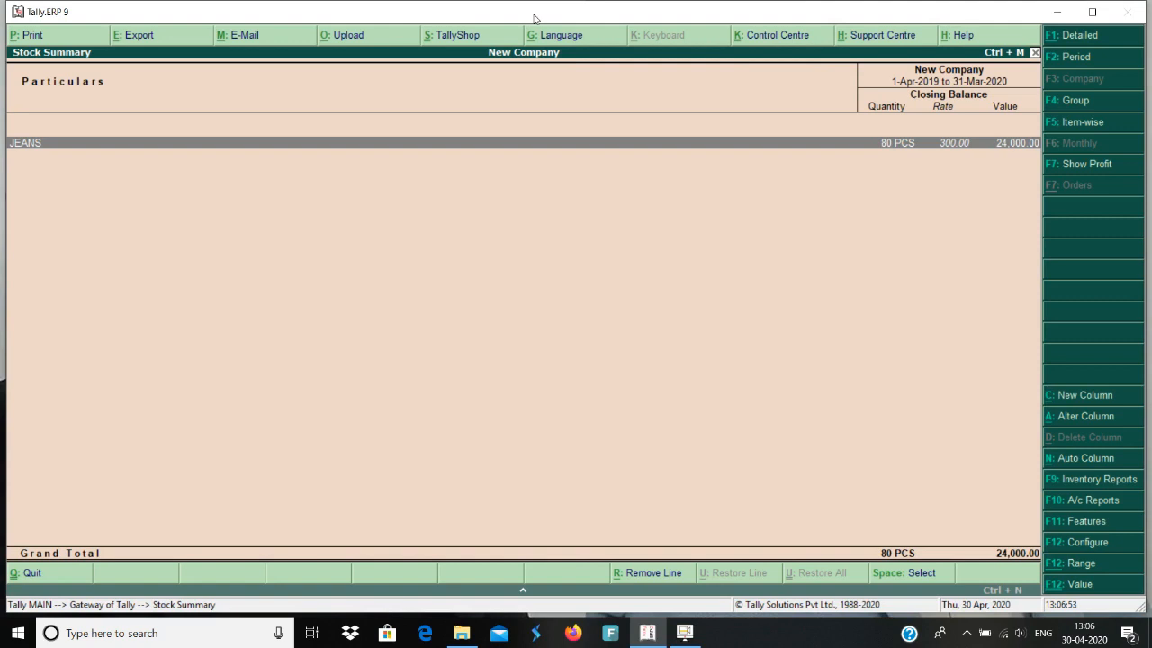
Open the monthly summary of the stock item JEANS and go through its months back to April
key(Return)
key(Up)
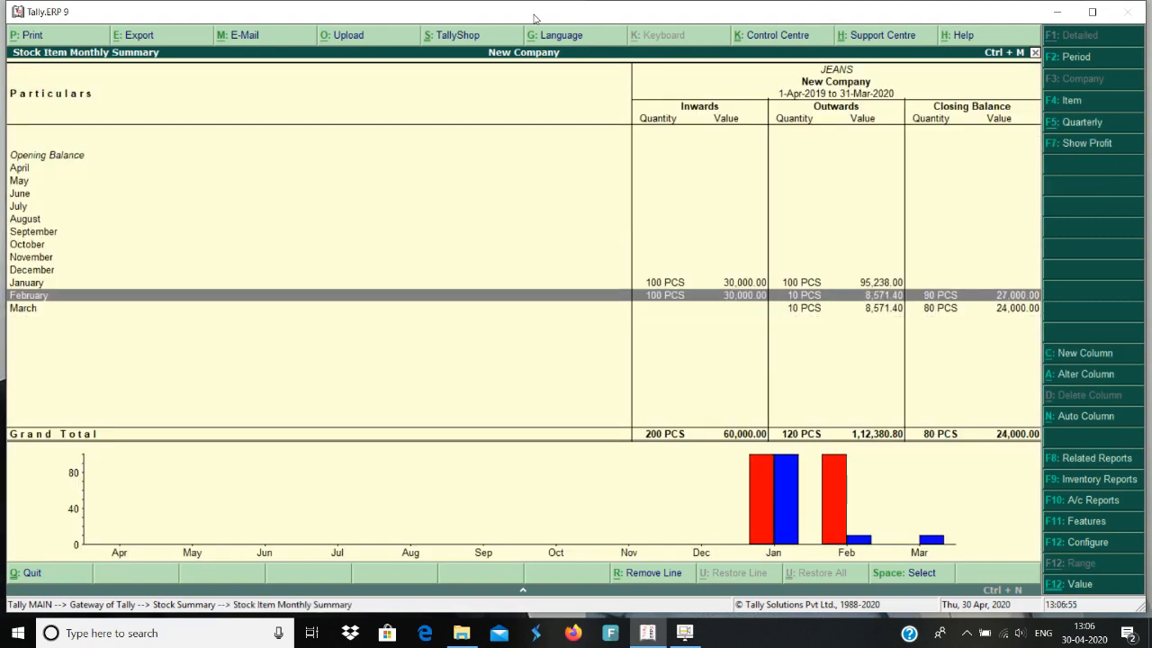
key(Up)
key(Up)
key(Up)
key(Up)
key(Up)
key(Up)
key(Up)
key(Up)
key(Up)
key(Up)
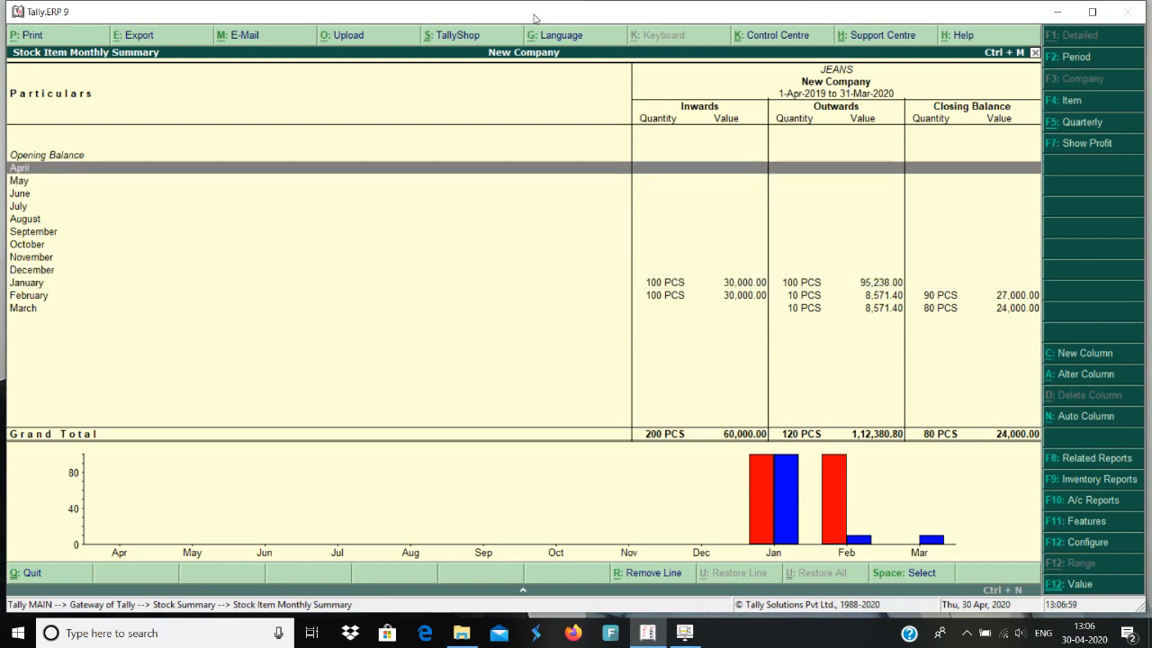
Examine the January stock vouchers of JEANS, and return to the Stock Summary
key(Down)
key(Down)
key(Down)
key(Down)
key(Down)
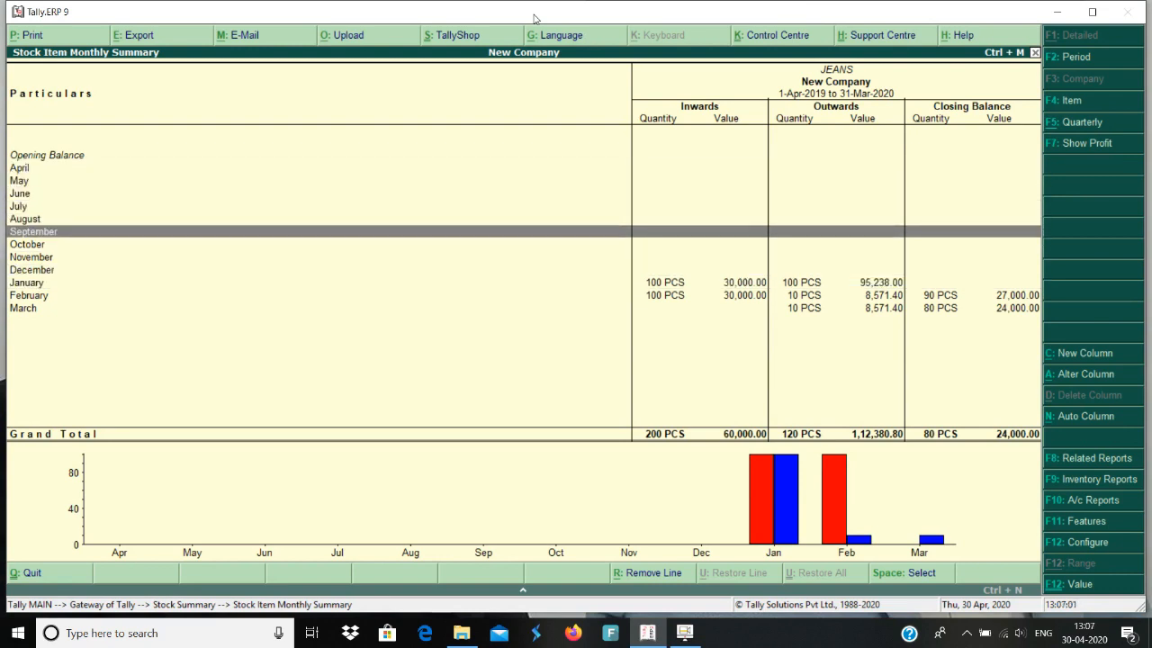
key(Down)
key(Down)
key(Down)
key(Down)
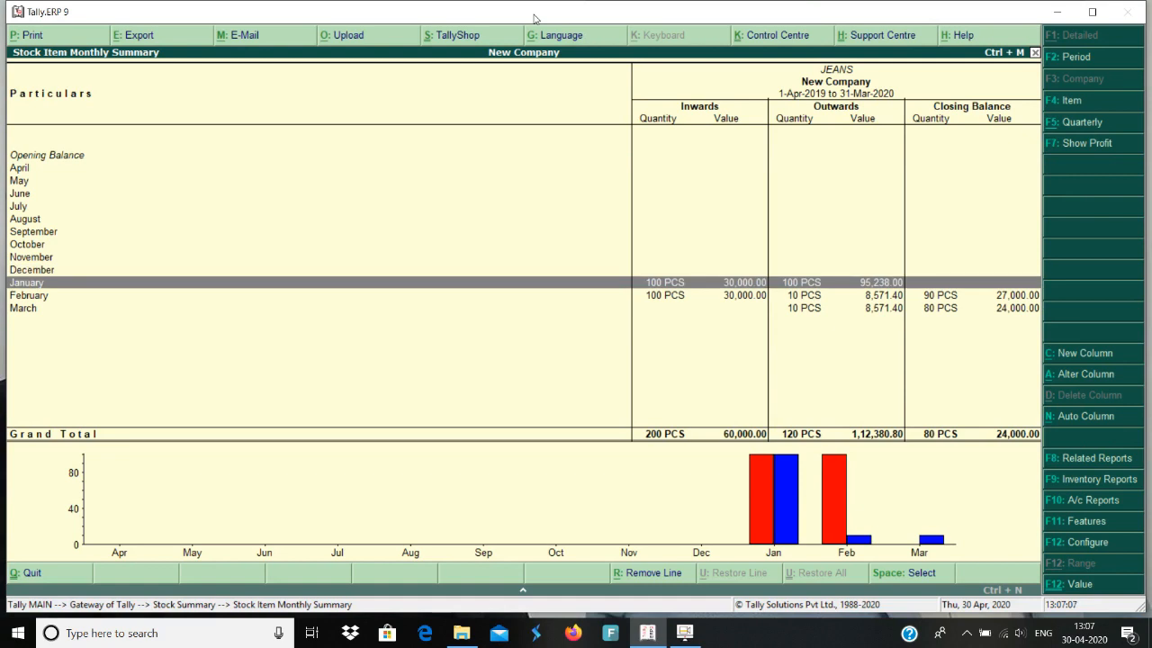
key(Return)
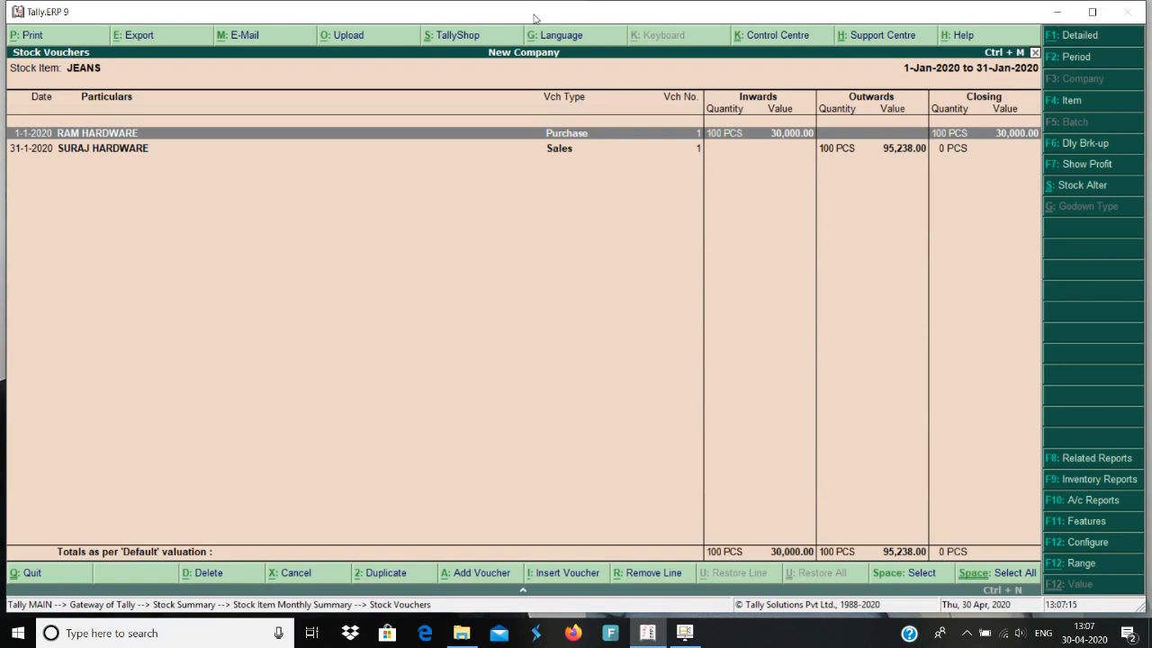
key(Escape)
key(Escape)
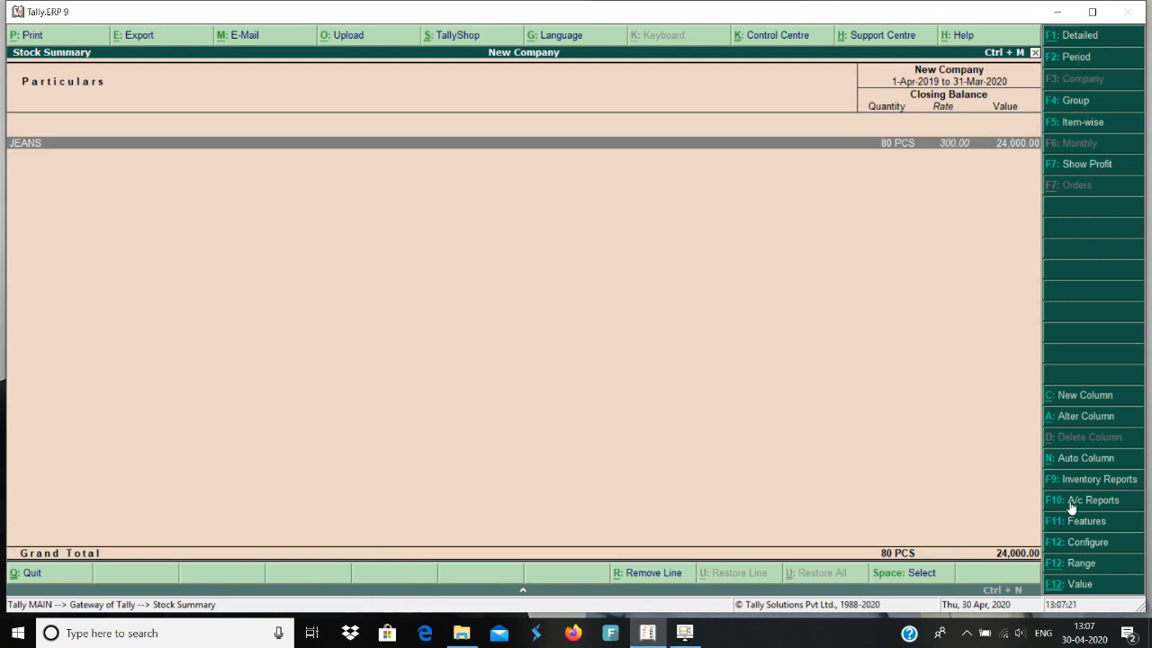
Configure the Stock Summary to show the opening balance, goods inwards and goods outwards
click(1094, 547)
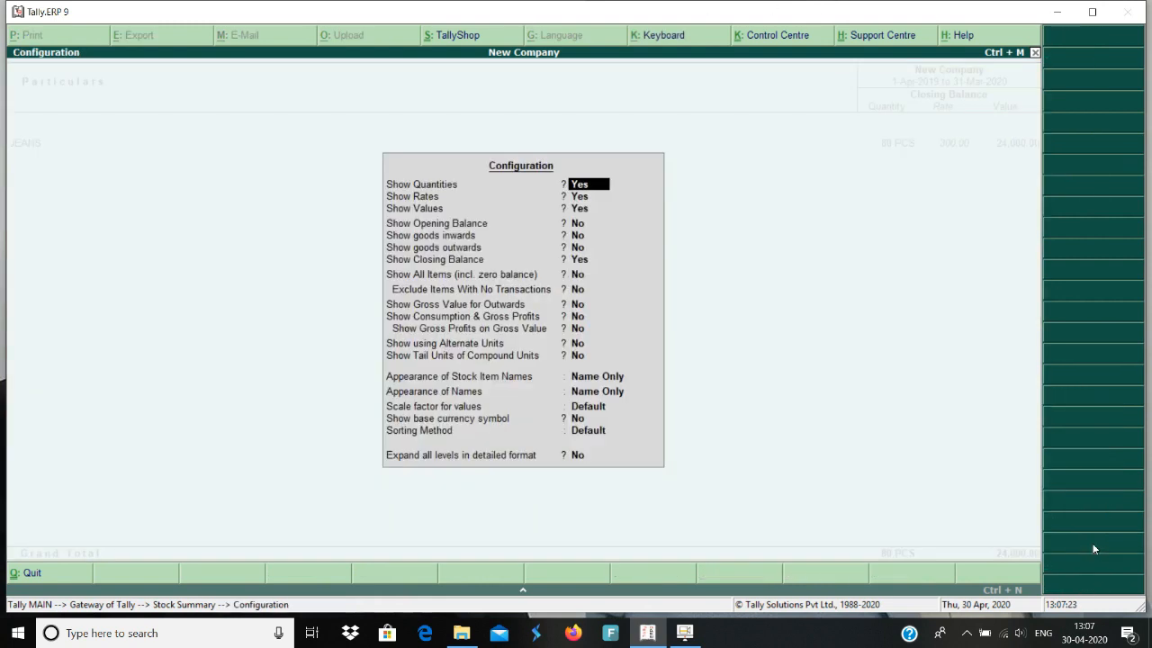
key(Return)
key(Return)
key(Return)
text(y)
key(Return)
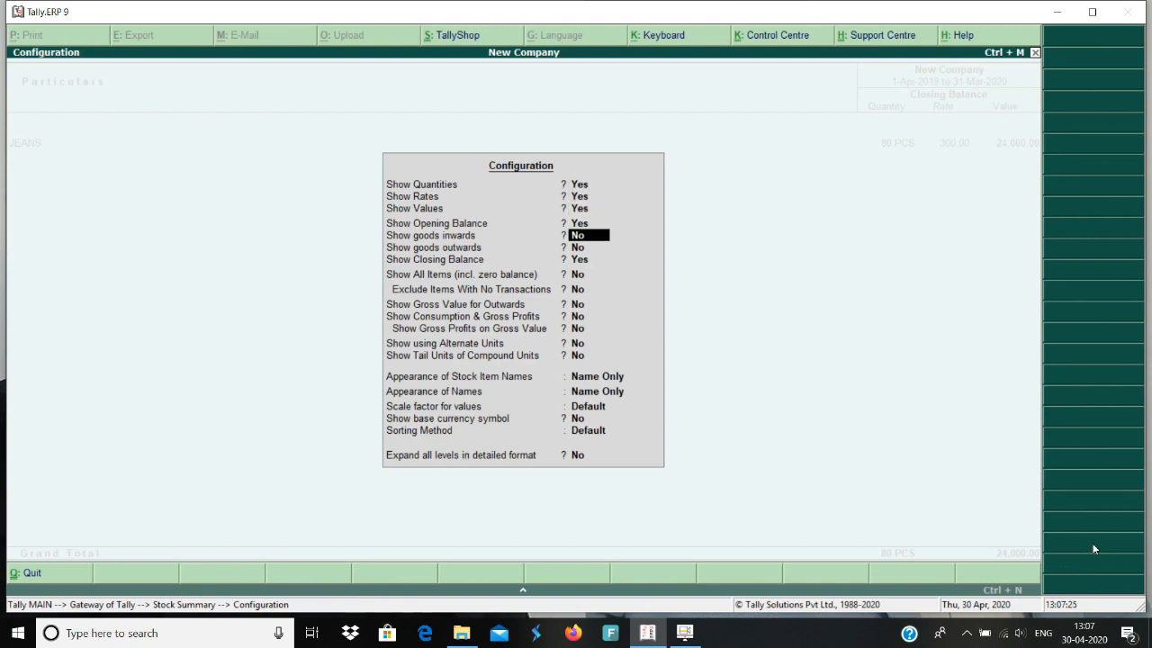
text(yy)
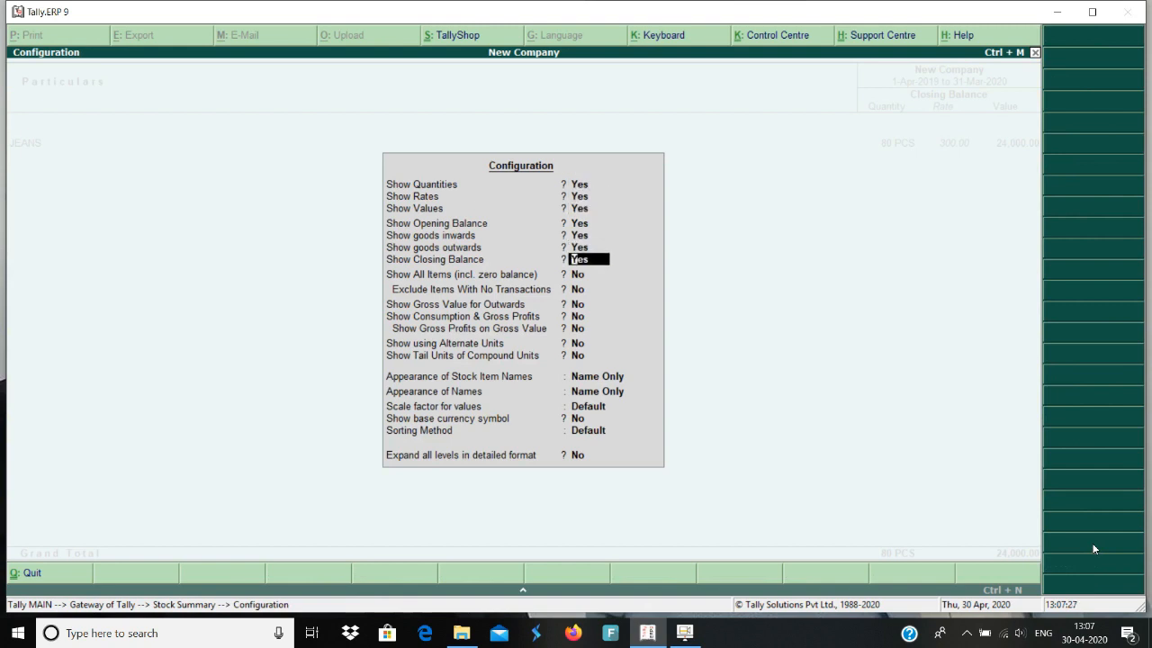
key(ctrl+a)
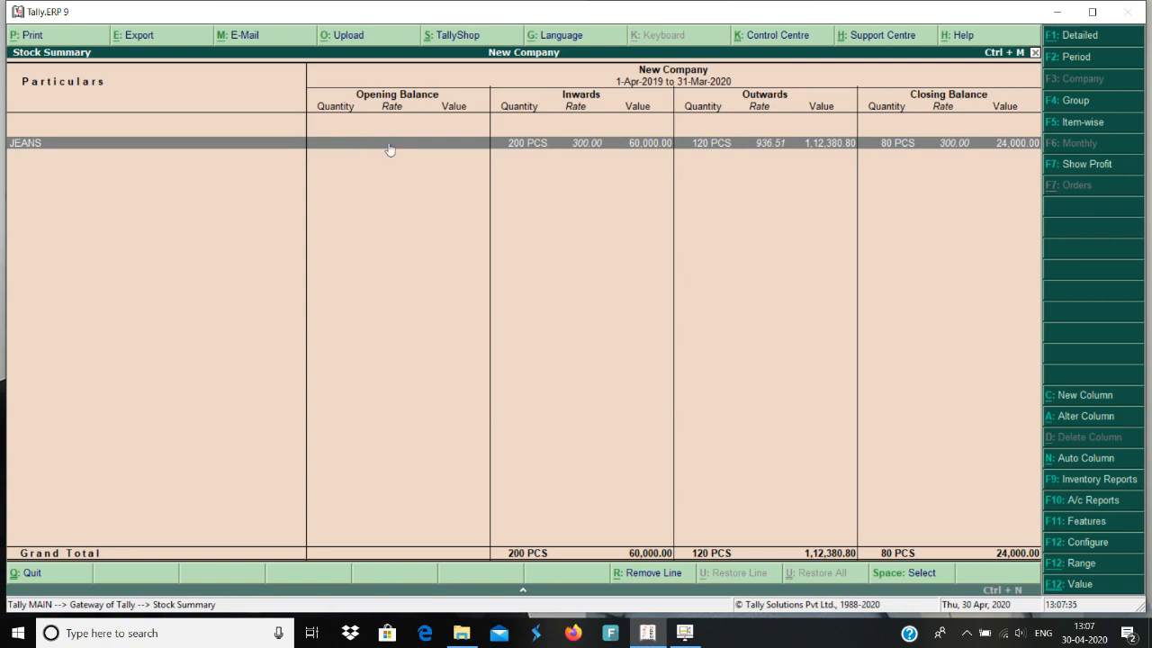
Set the Stock Summary's period from 1-1 to 31-1
click(1087, 60)
text(1-1)
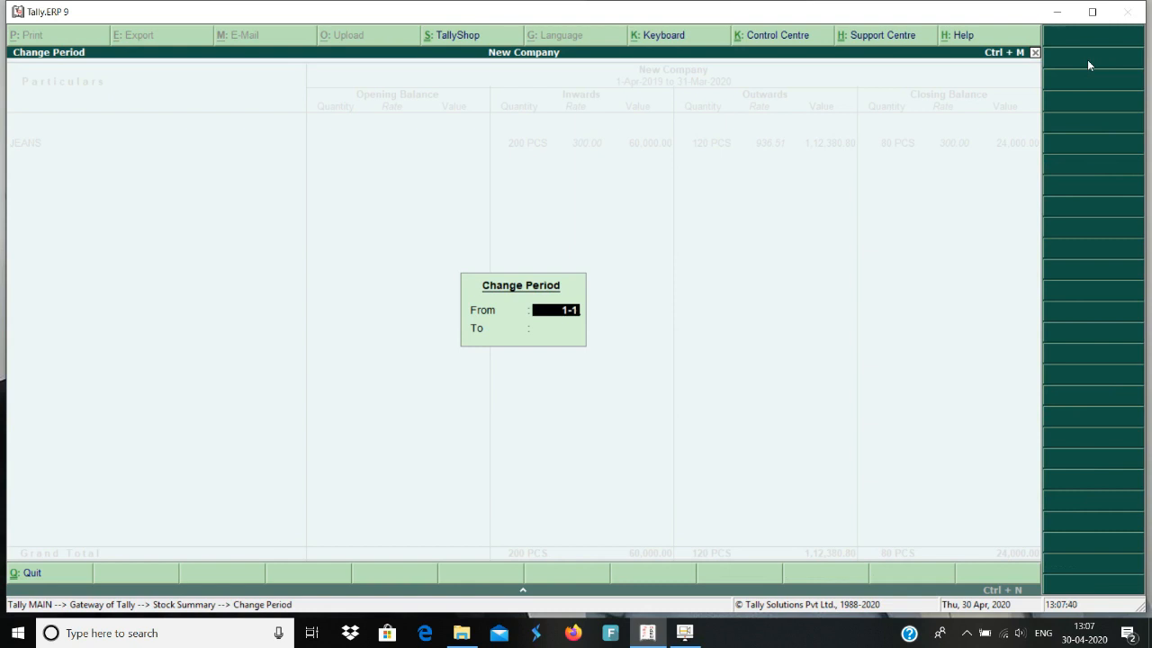
key(Return)
text(31-1)
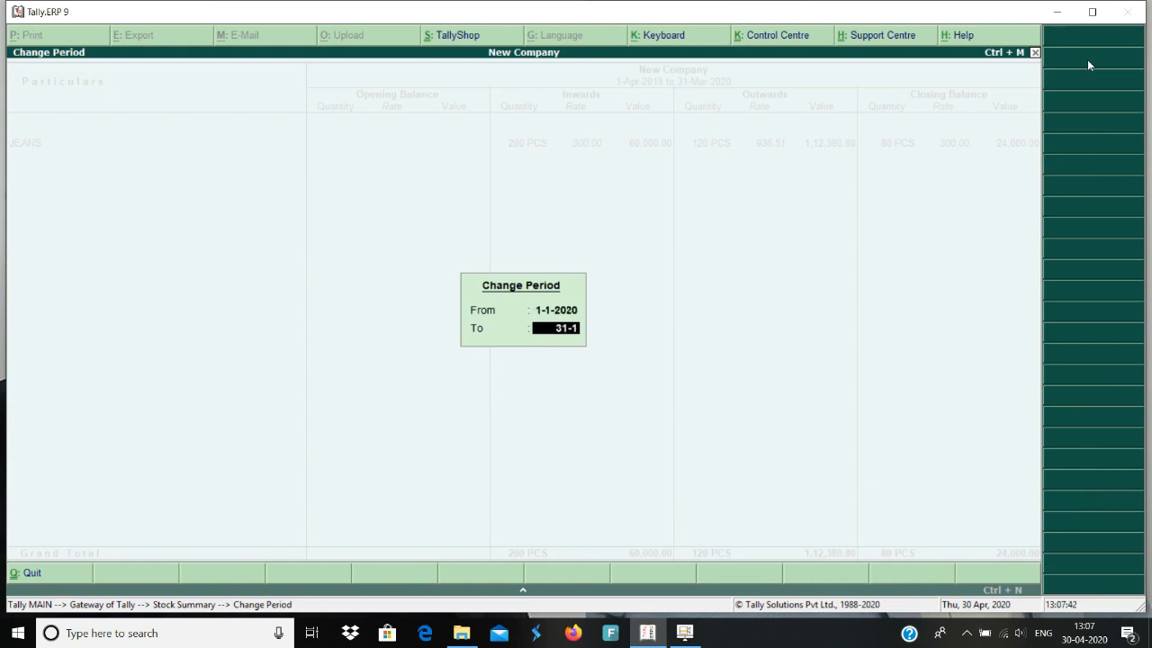
key(Return)
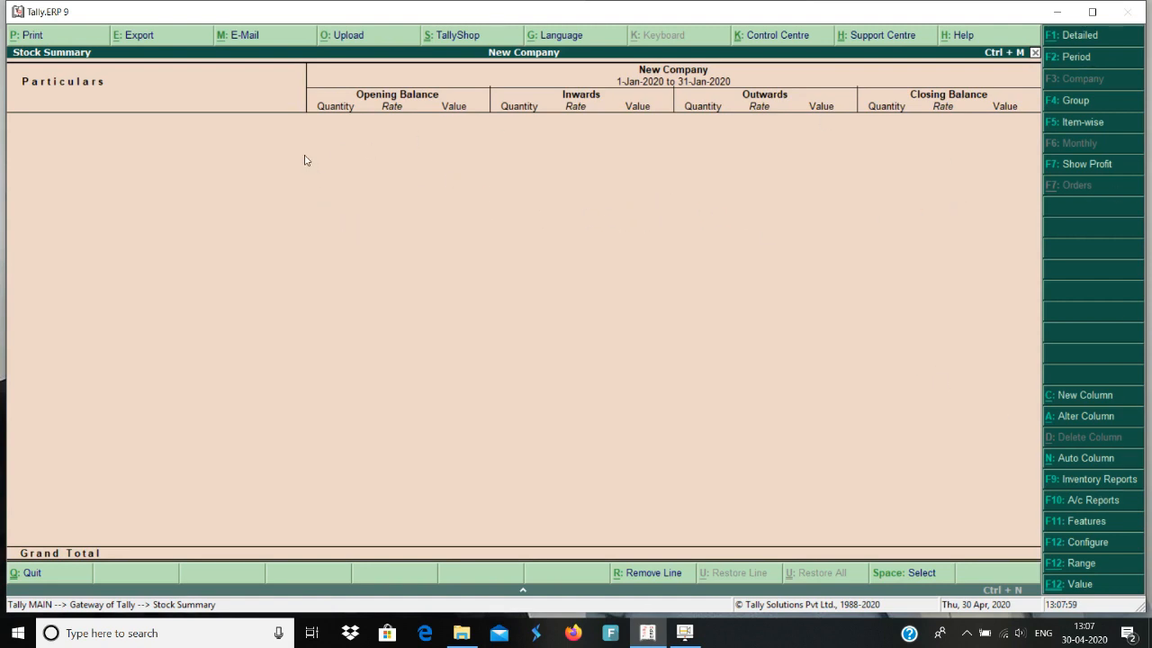
Configure the Stock Summary to show all items, including those with zero balance
click(1088, 544)
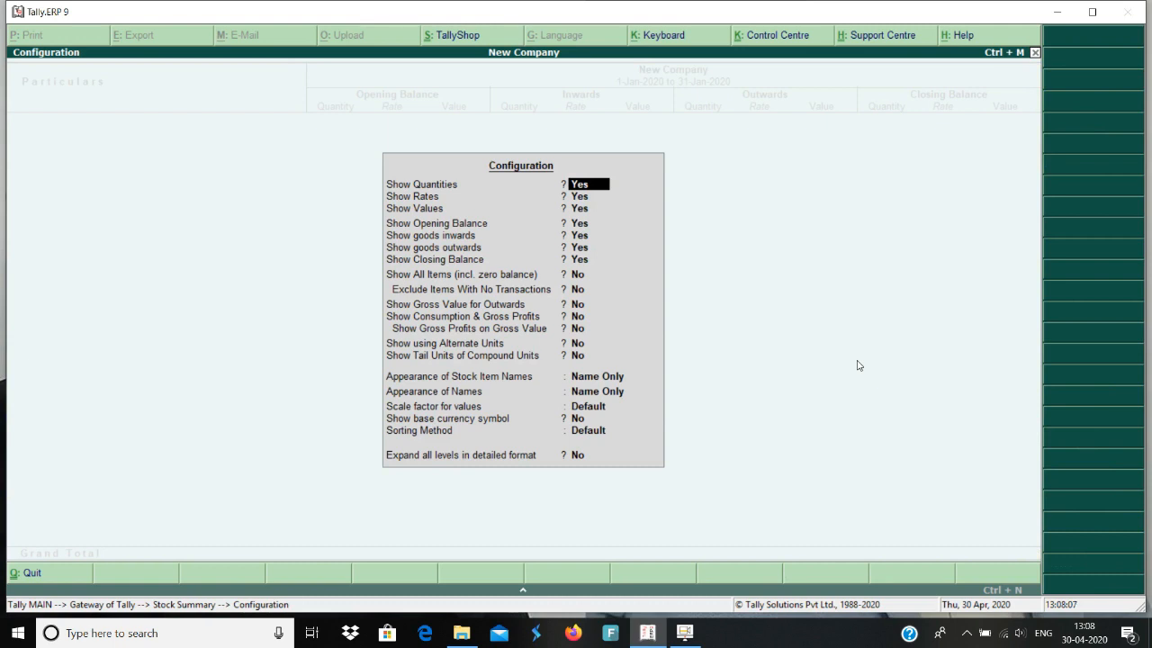
key(Return)
key(Return)
key(Return)
key(Return)
key(Return)
key(Return)
key(Return)
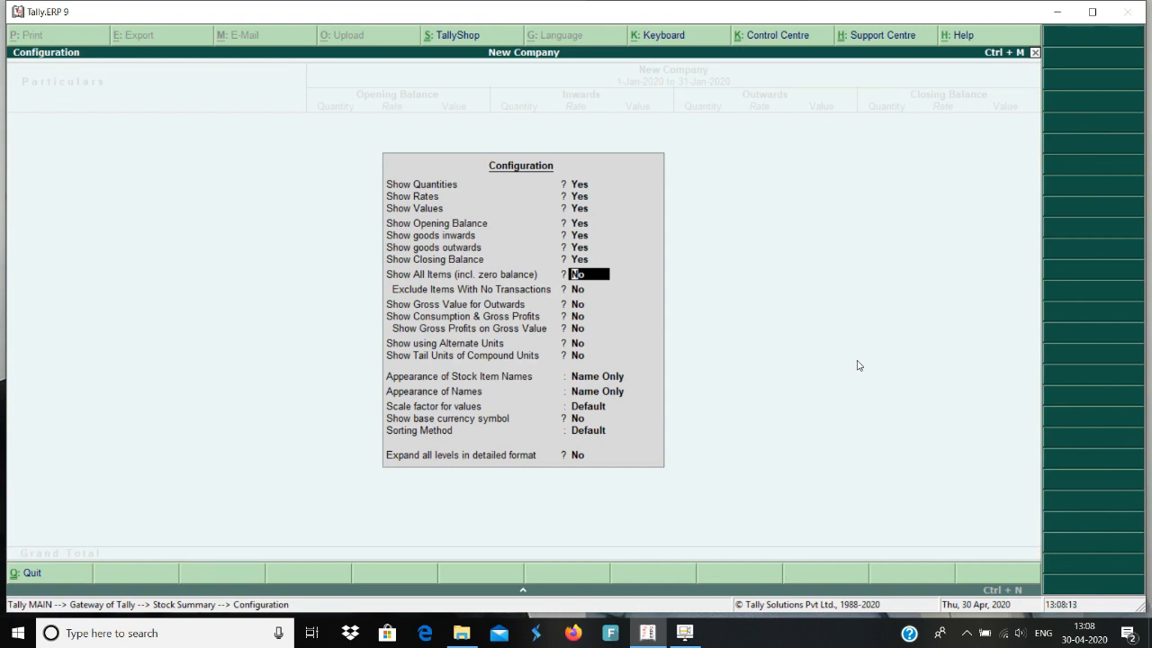
key(Return)
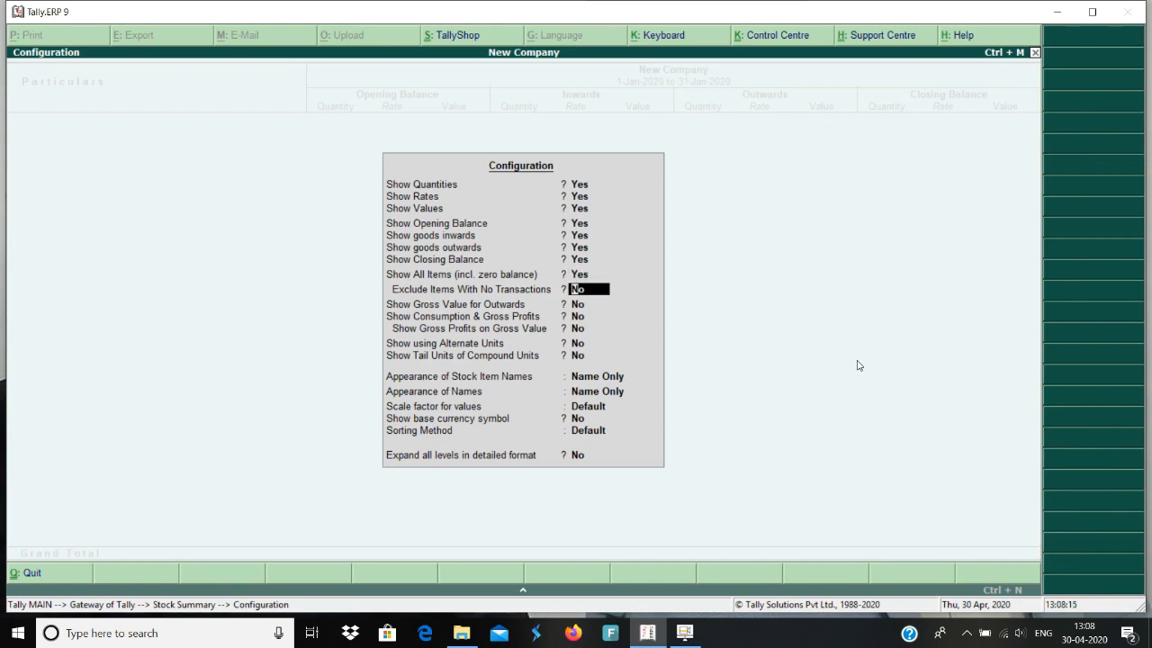
key(ctrl+a)
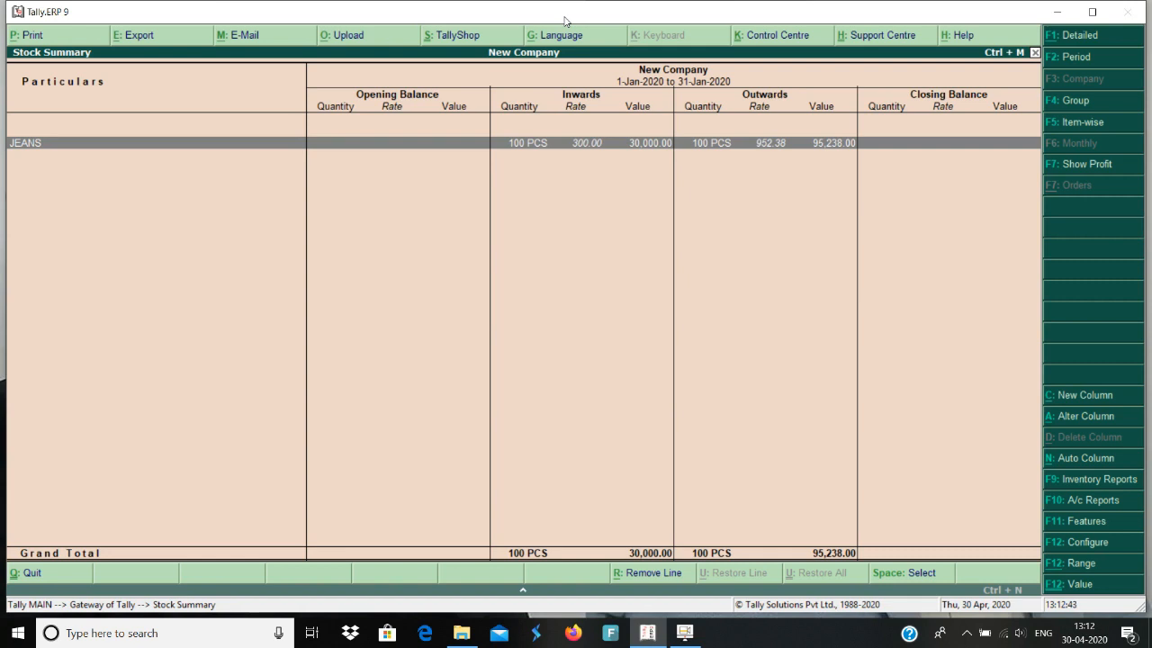
Drill down from the January Stock Summary to the vouchers of JEANS, and return to the Gateway of Tally
key(Return)
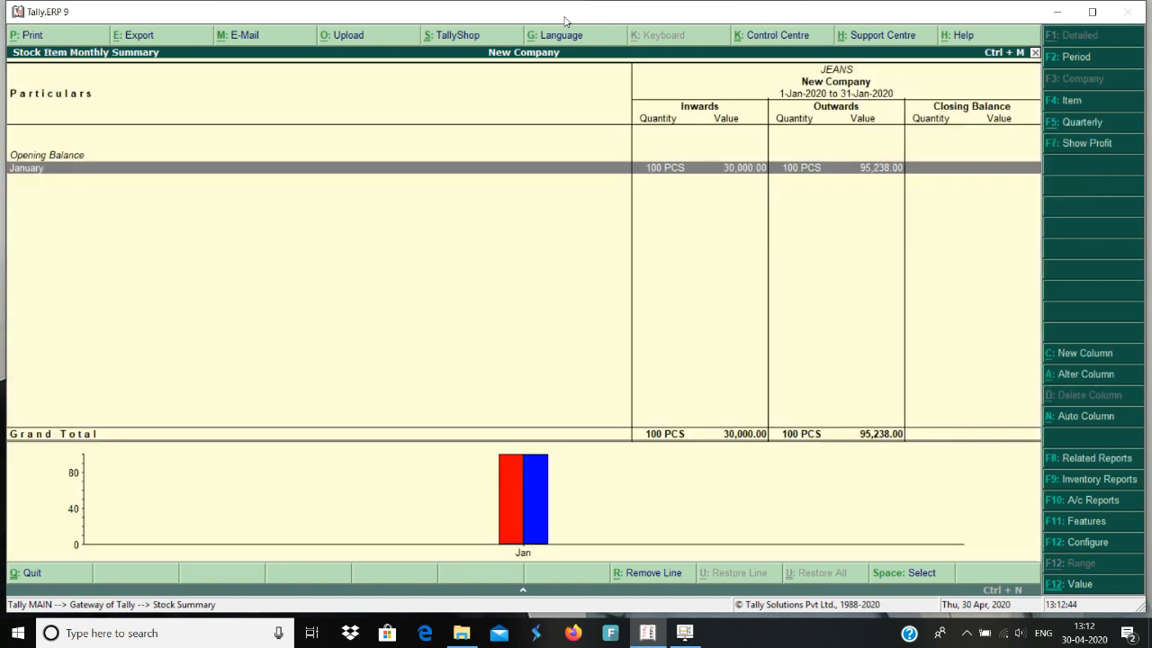
key(Return)
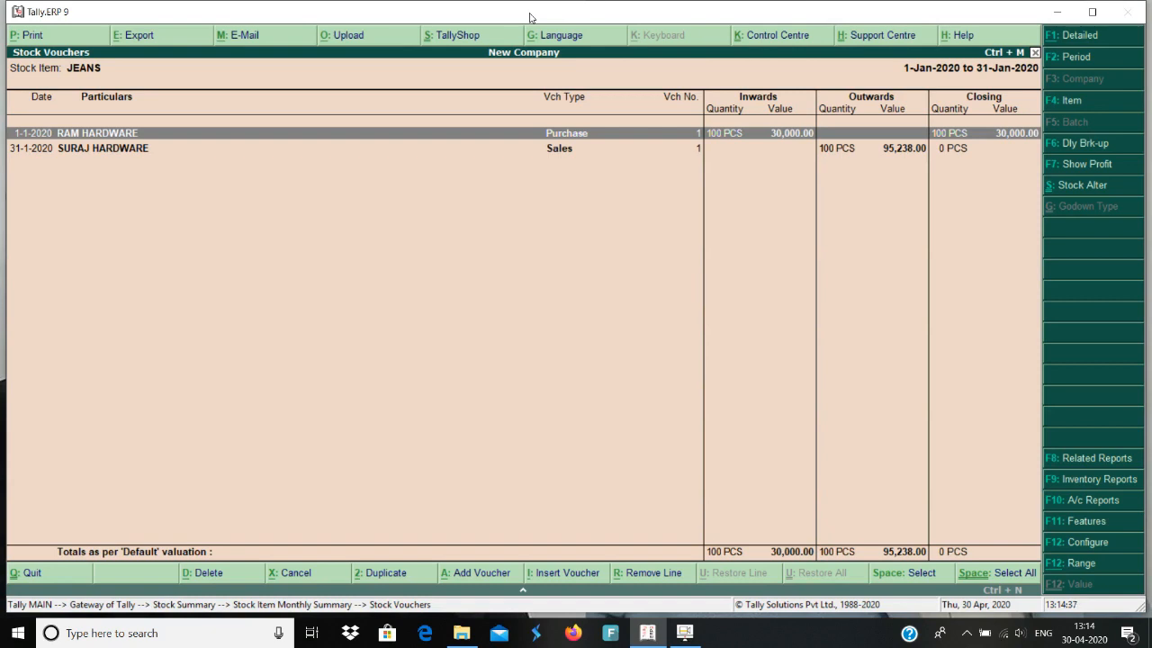
key(Escape)
key(Escape)
key(Escape)
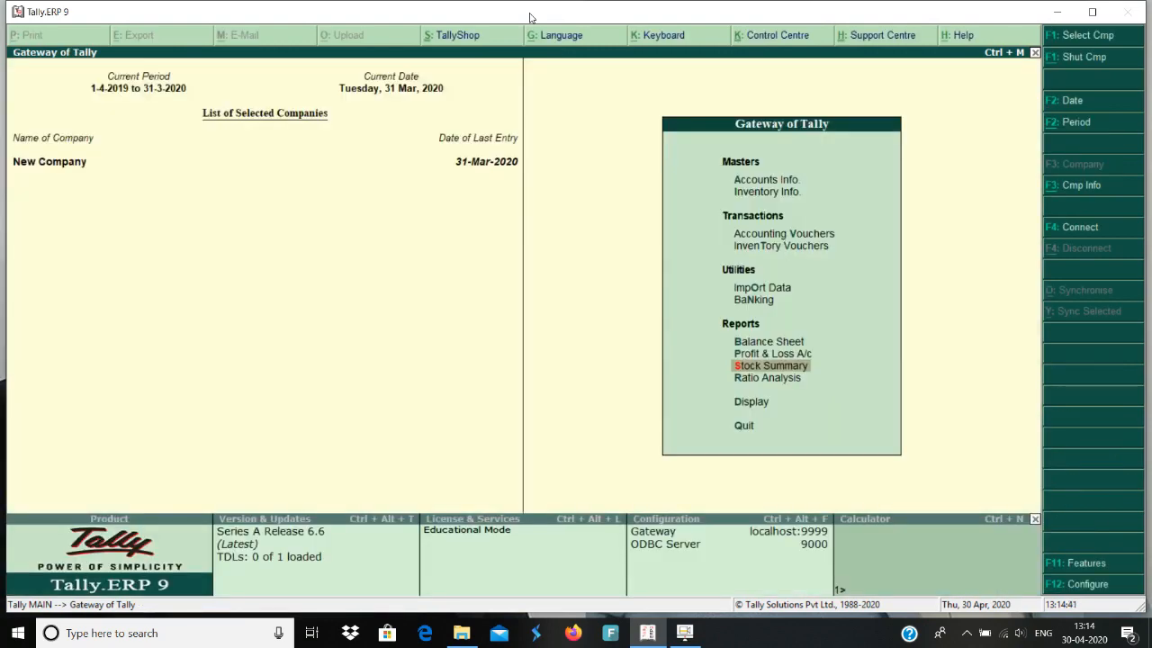
Start a Physical Stock voucher for the item JEANS, and quit it without saving
key(t)
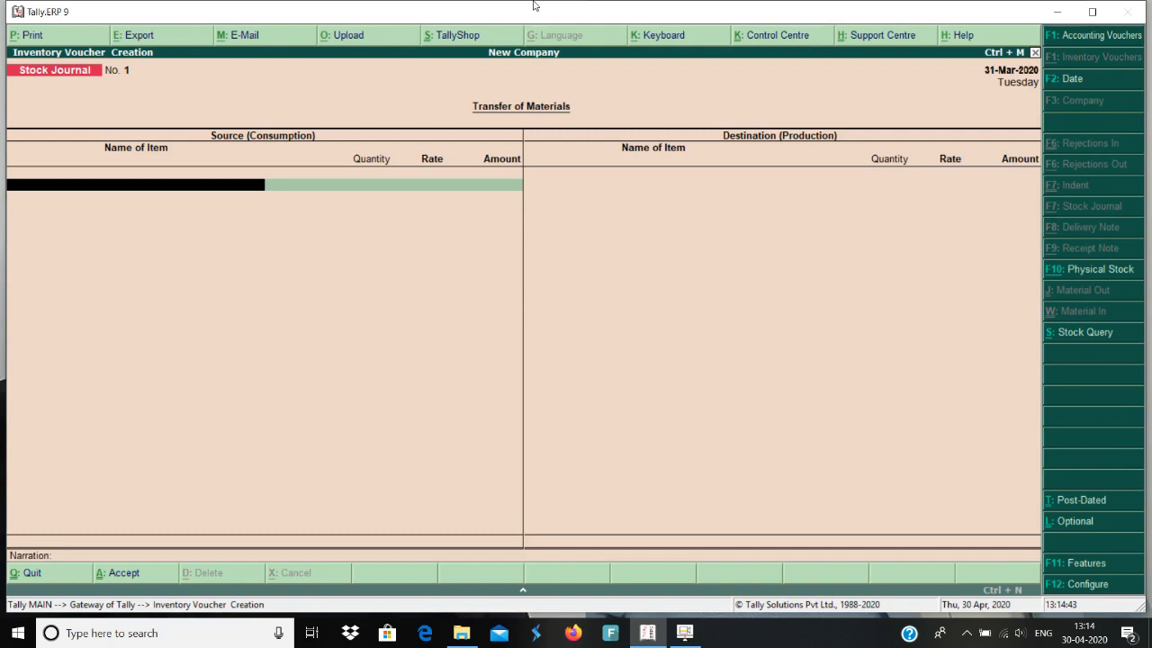
click(1090, 273)
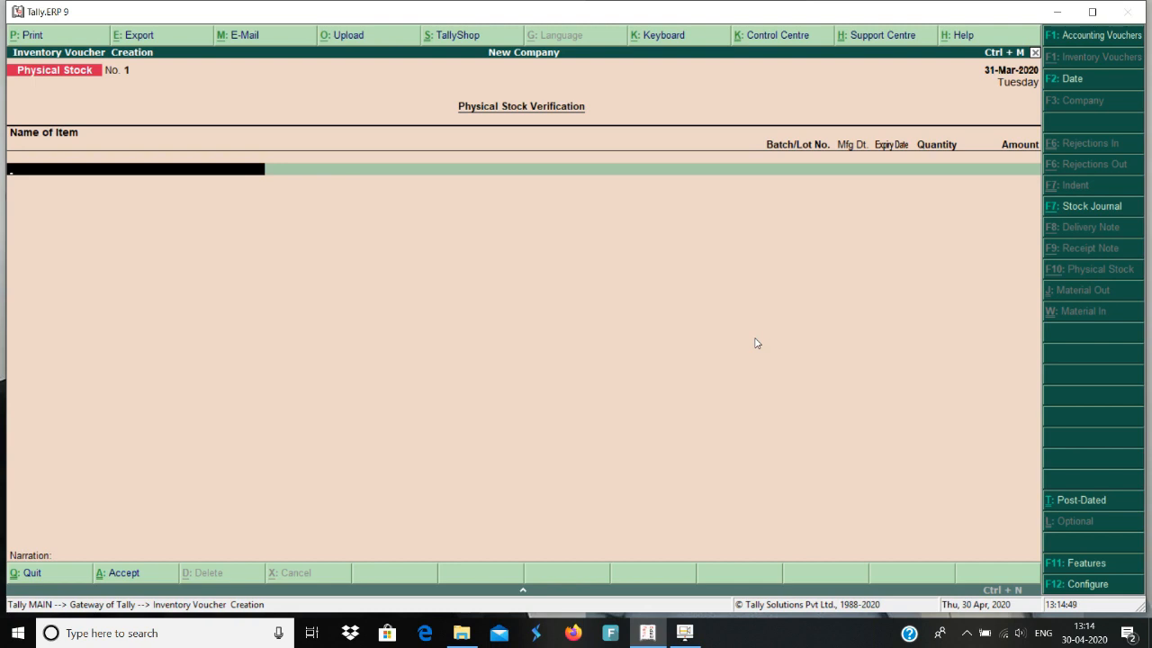
text(J)
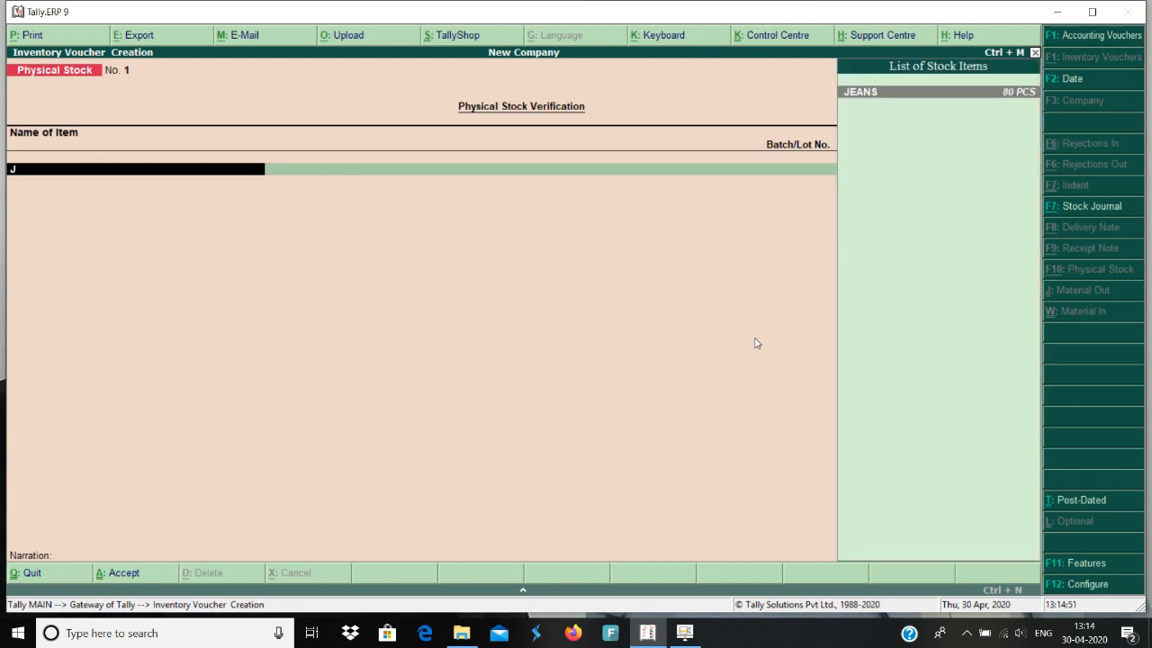
key(Return)
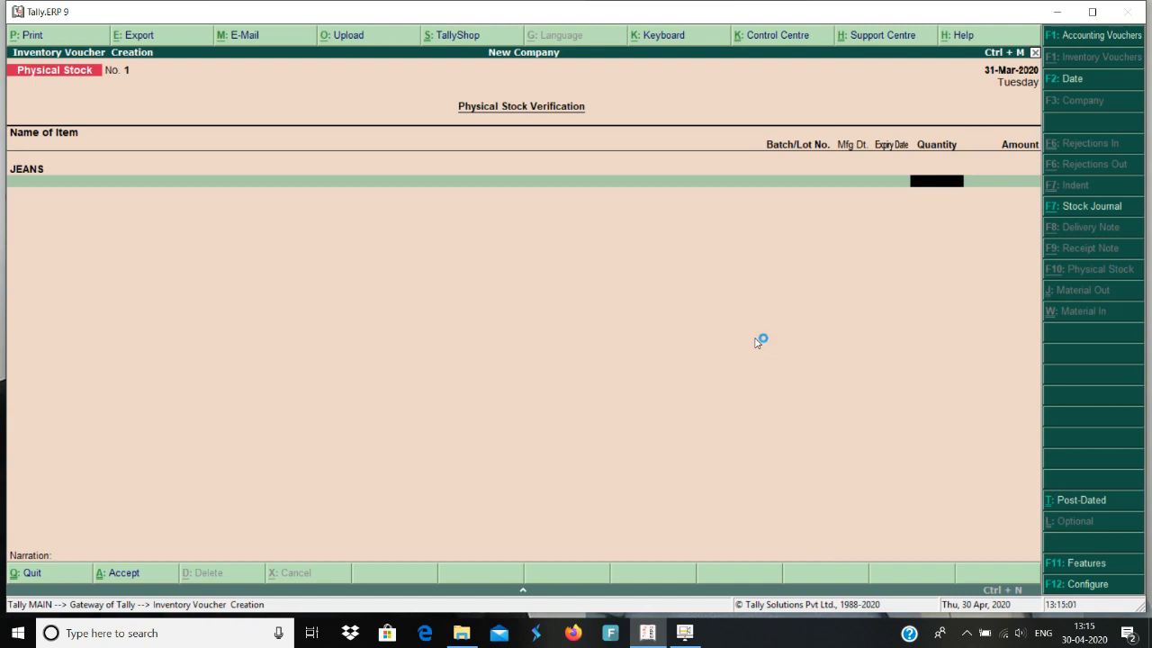
text(0)
key(Escape)
key(Escape)
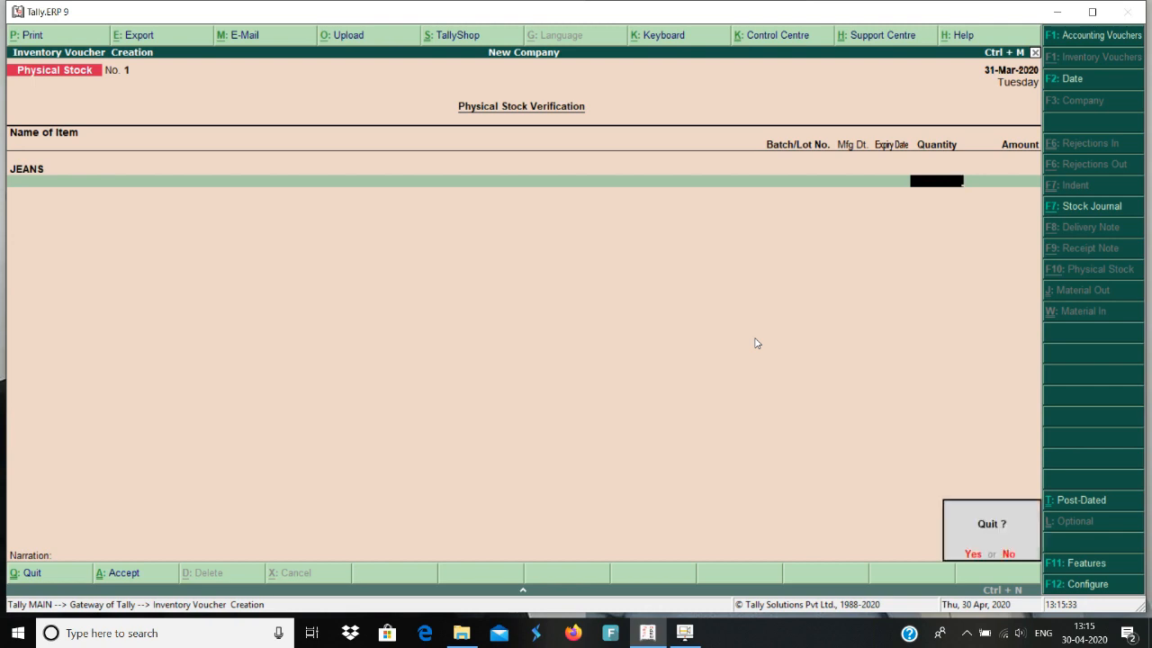
key(y)
View the Stock Summary for the full year, and open the Balance Sheet from the Gateway of Tally
key(s)
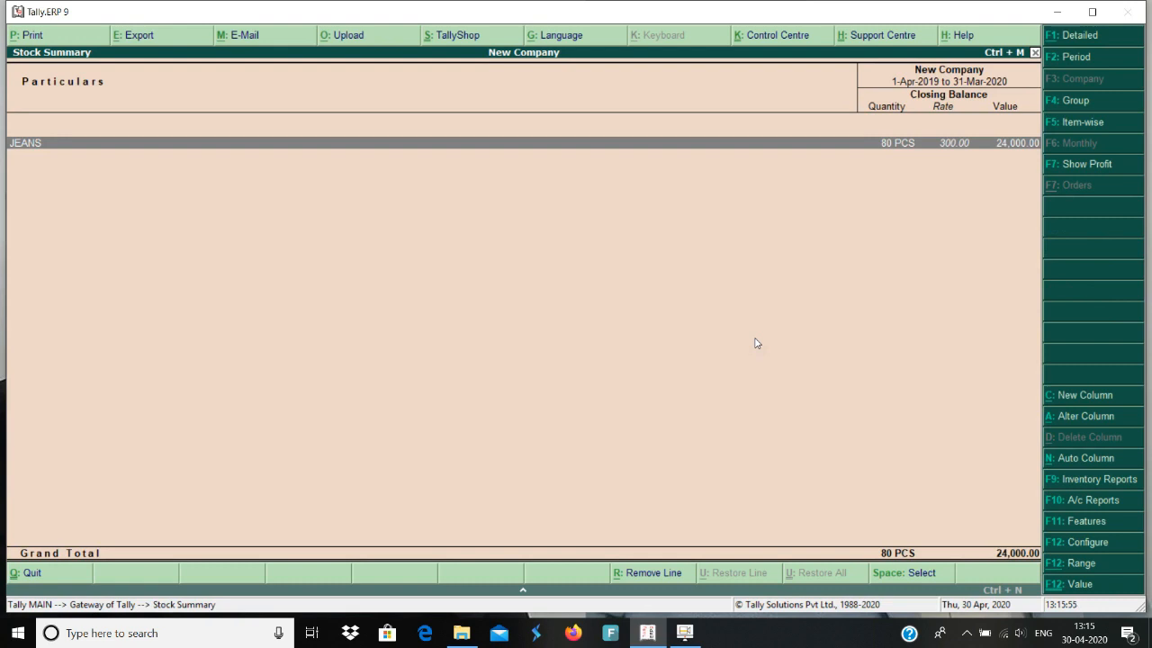
key(Escape)
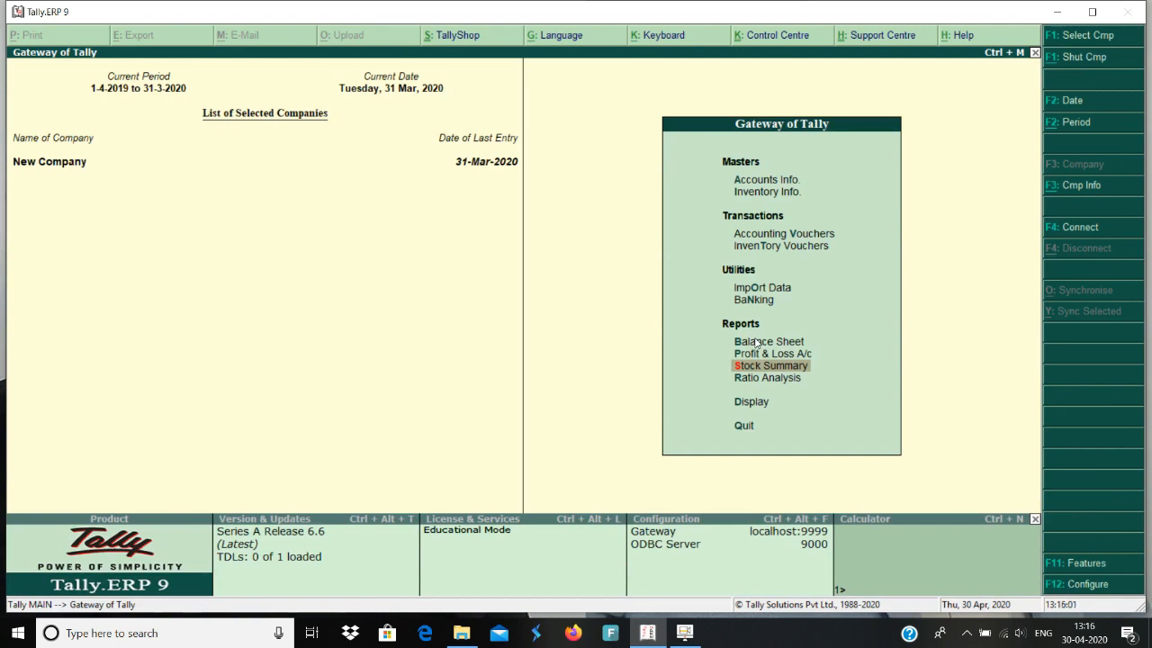
click(757, 343)
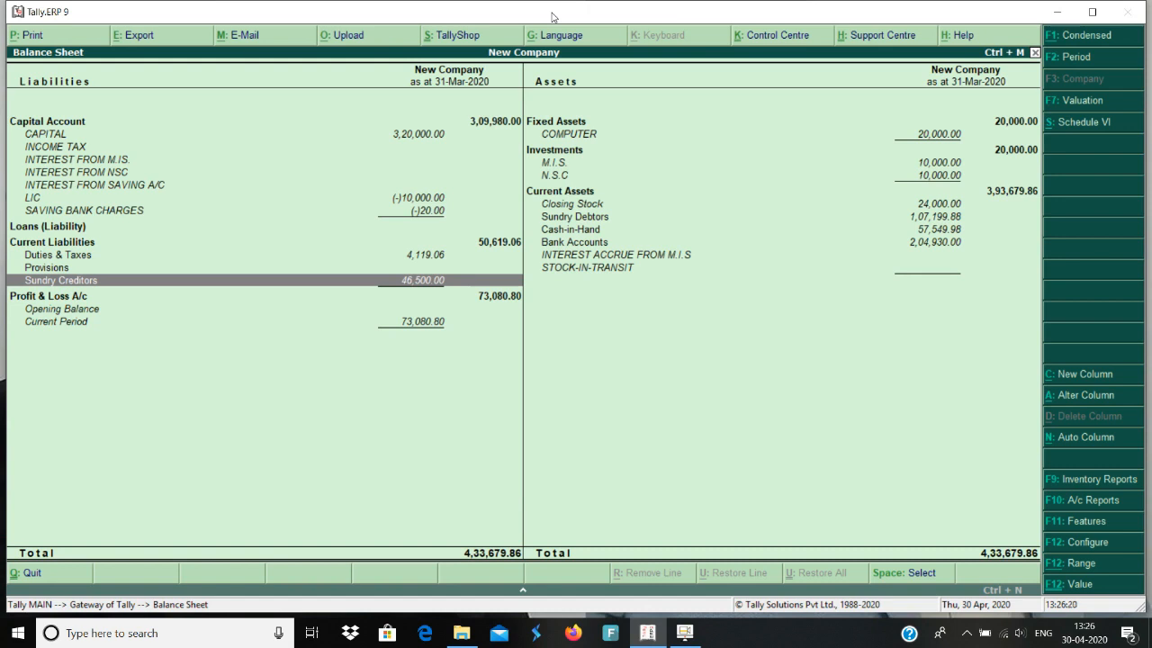
Drill down from Sundry Creditors to the January ledger vouchers of RAM HARDWARE, and return to the Balance Sheet
key(Return)
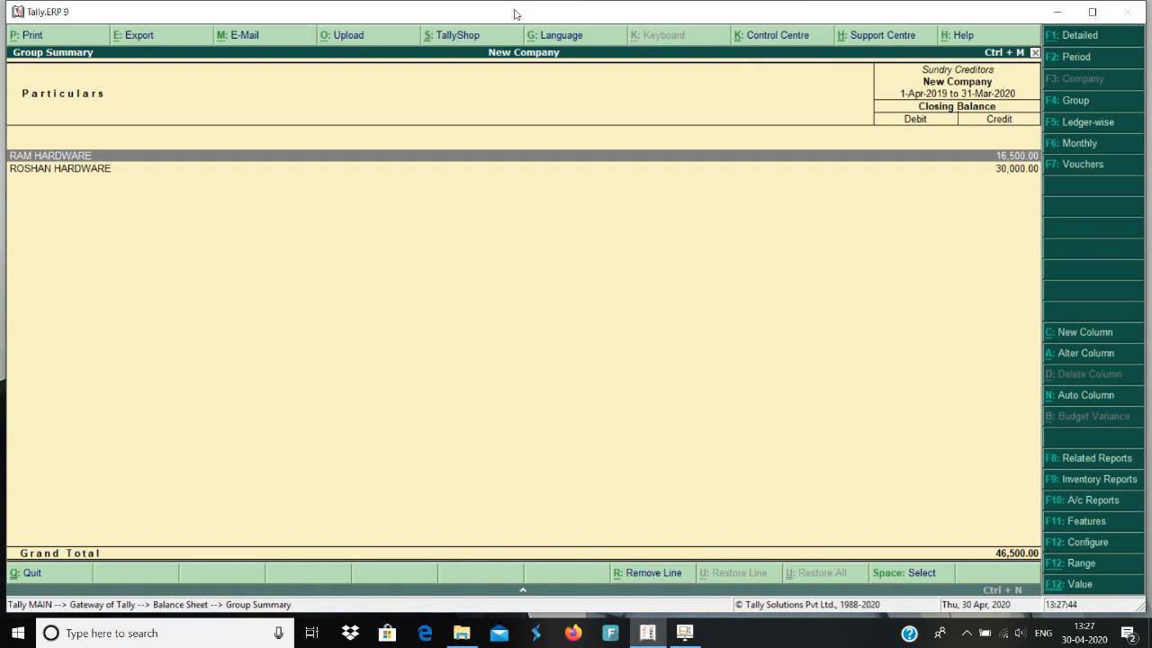
key(Return)
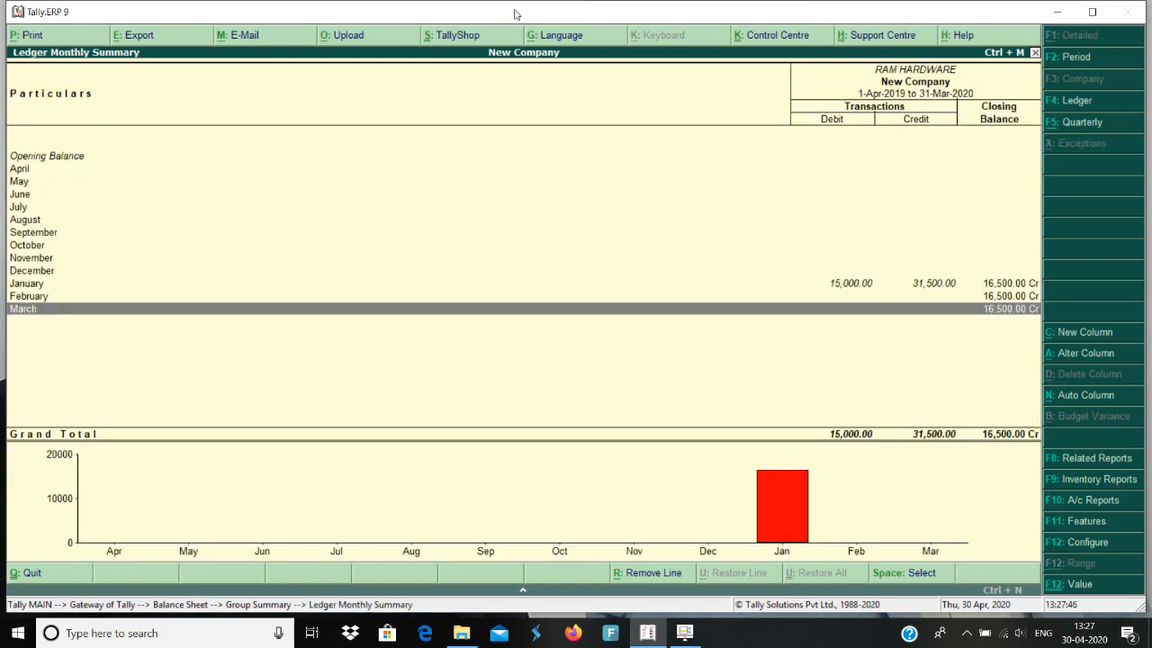
key(Up)
key(Up)
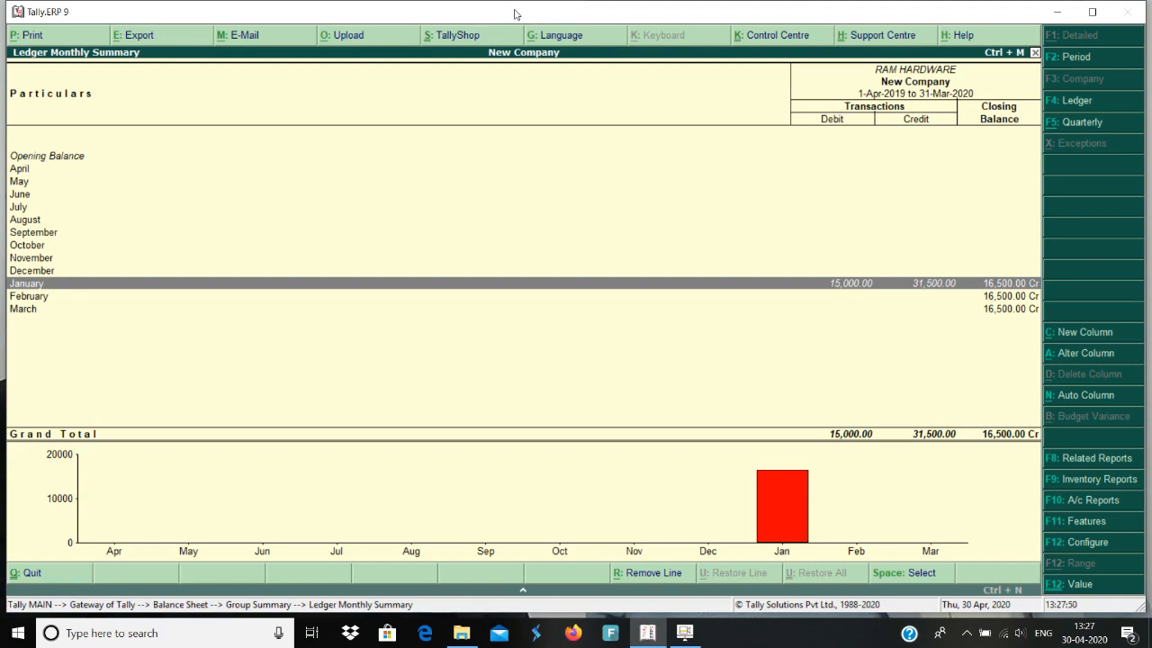
key(Return)
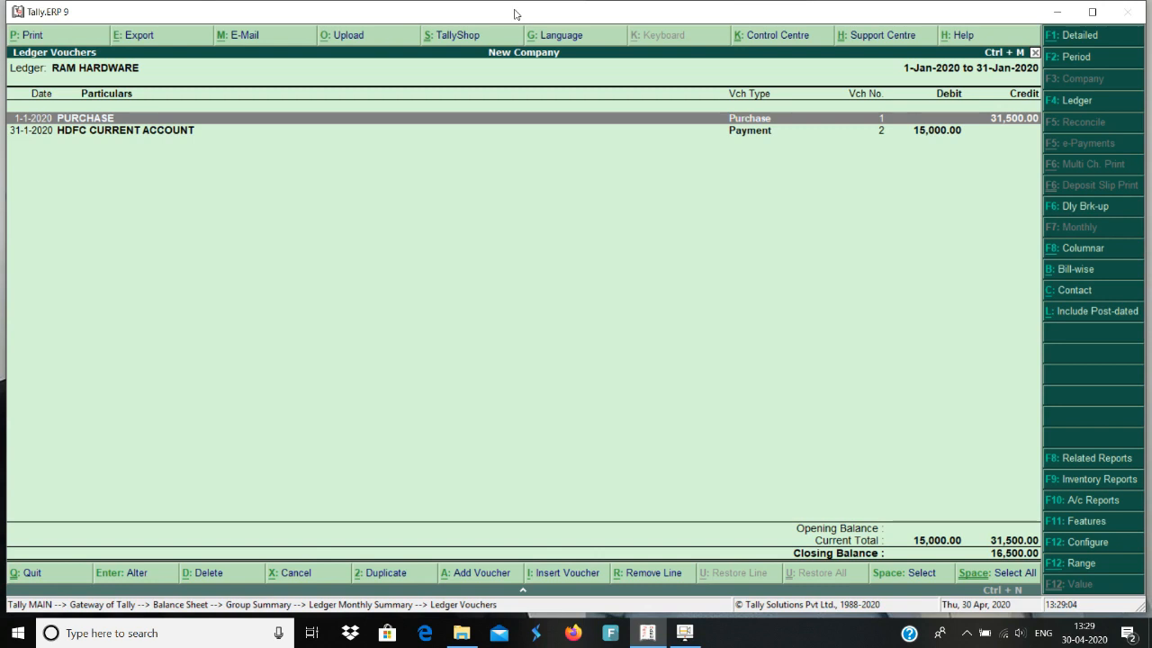
key(Escape)
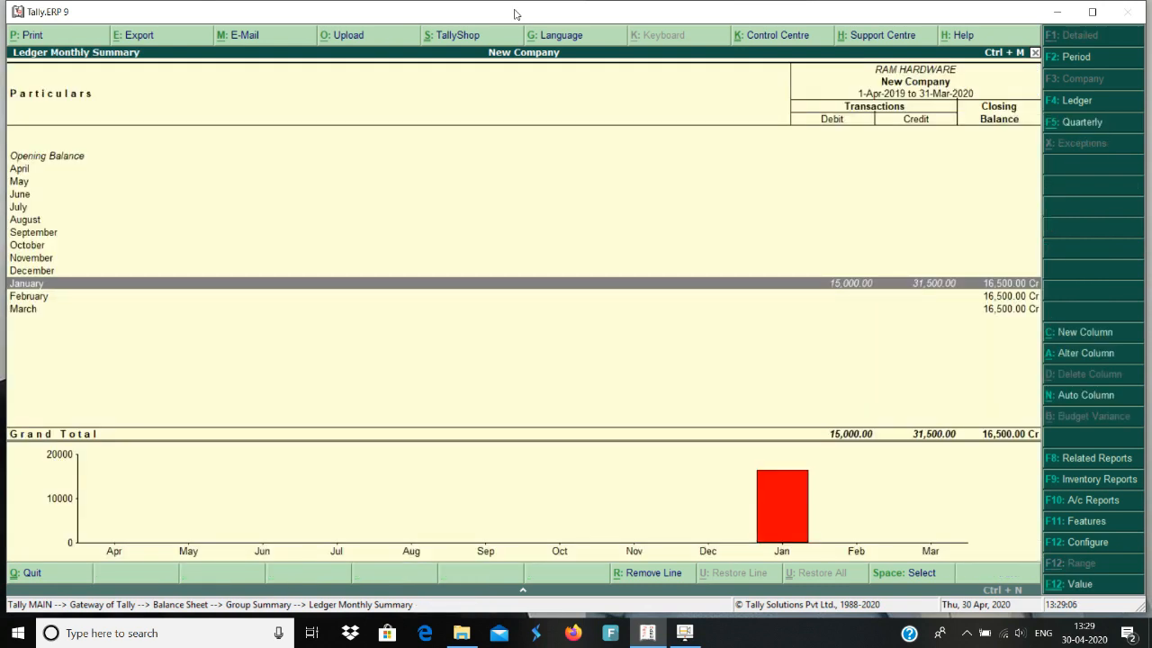
key(Escape)
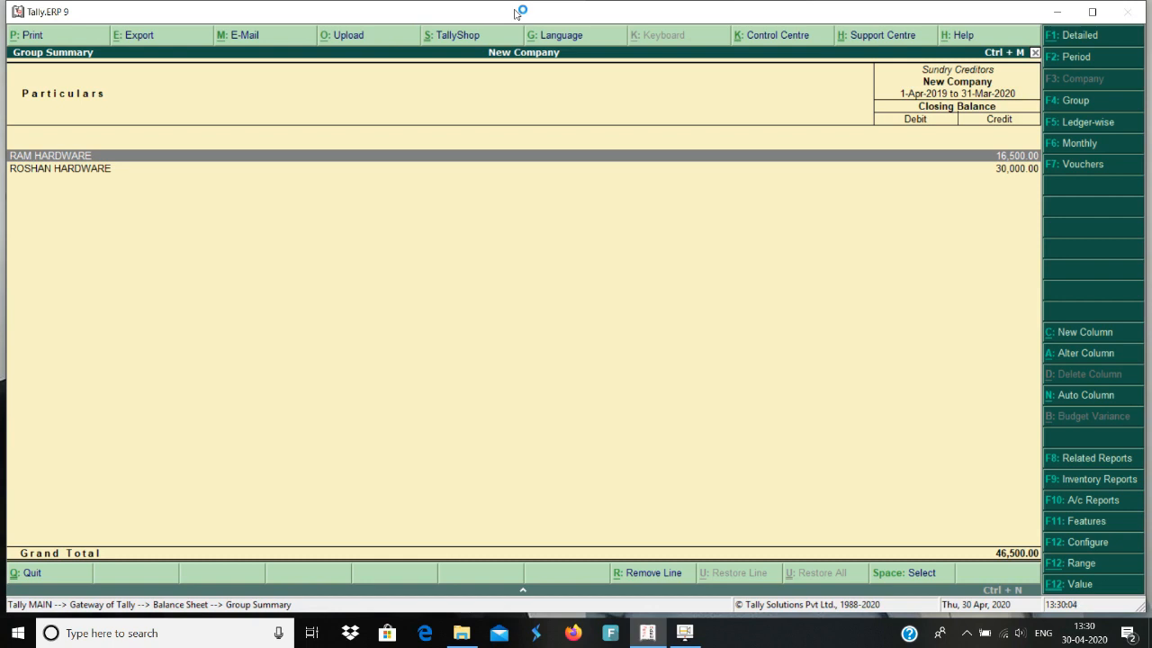
key(Escape)
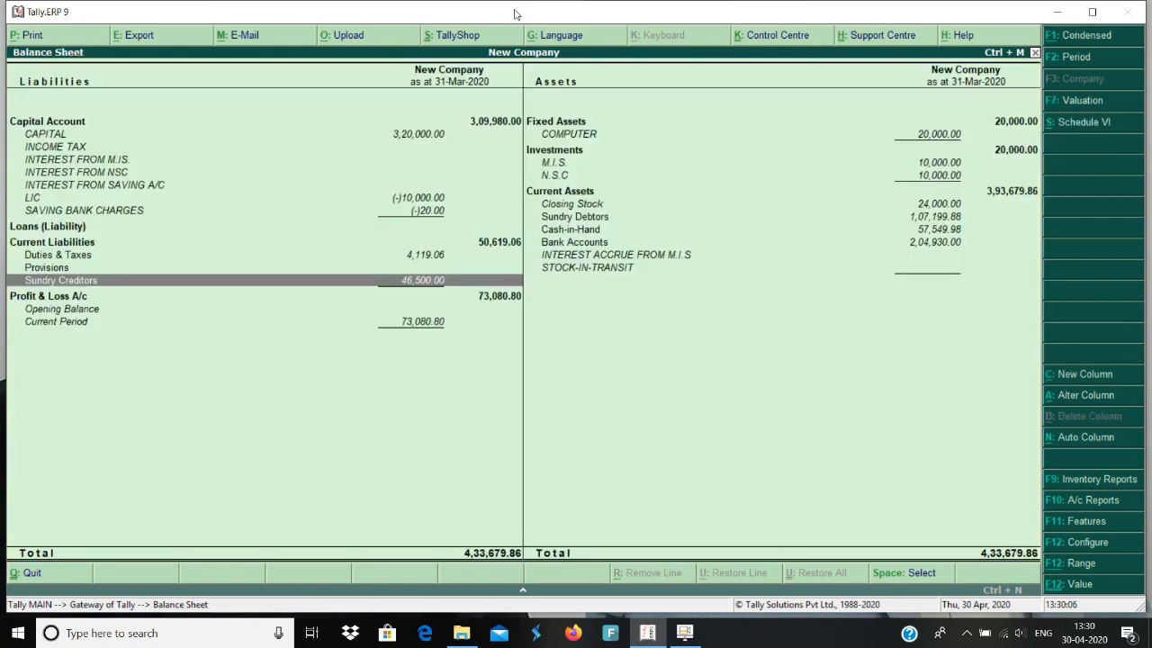
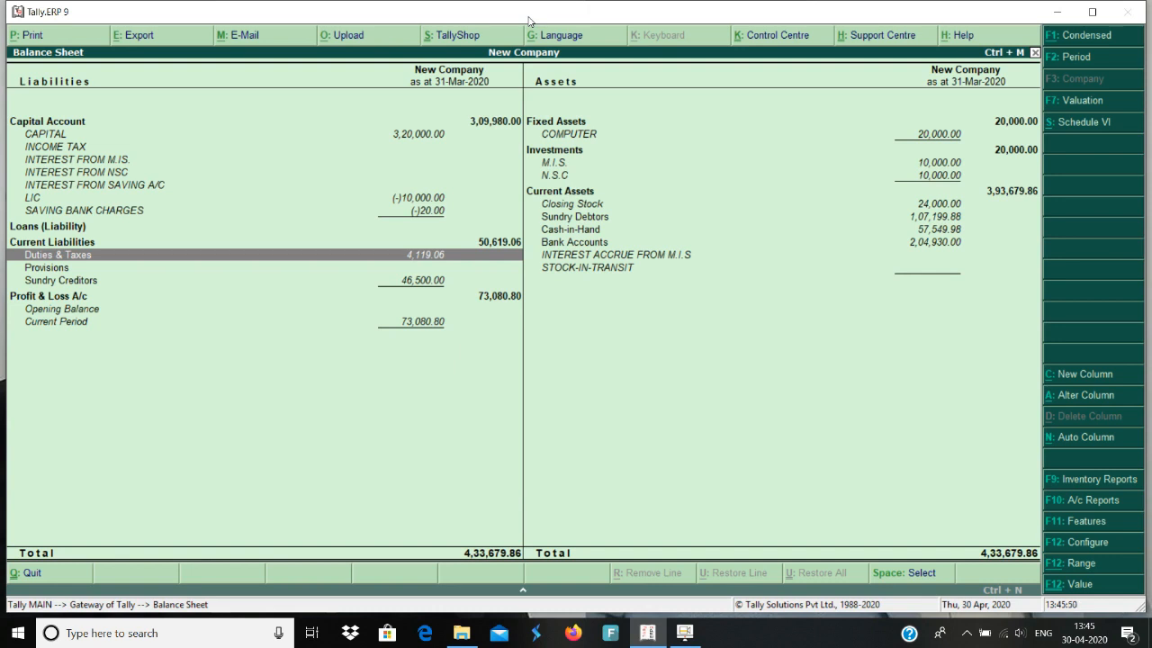
Examine the Capital Account ledgers on the Balance Sheet, from INCOME TAX through LIC to SAVING BANK CHARGES
key(Up)
key(Up)
key(Up)
key(Up)
key(Up)
key(Up)
key(Up)
key(Up)
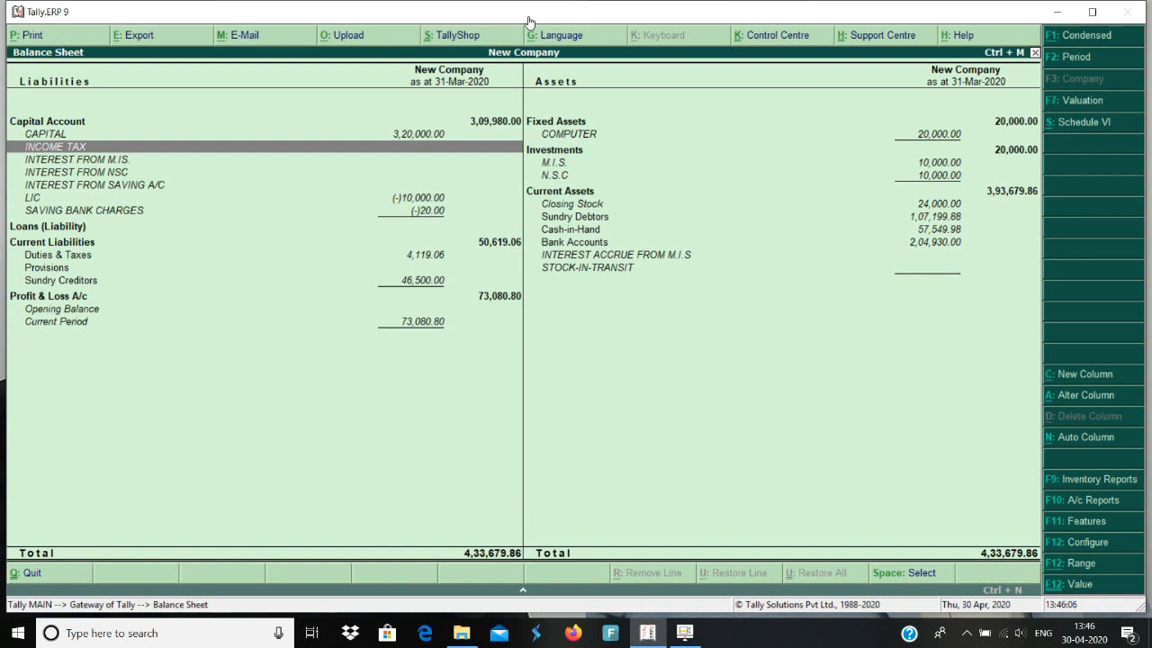
key(Down)
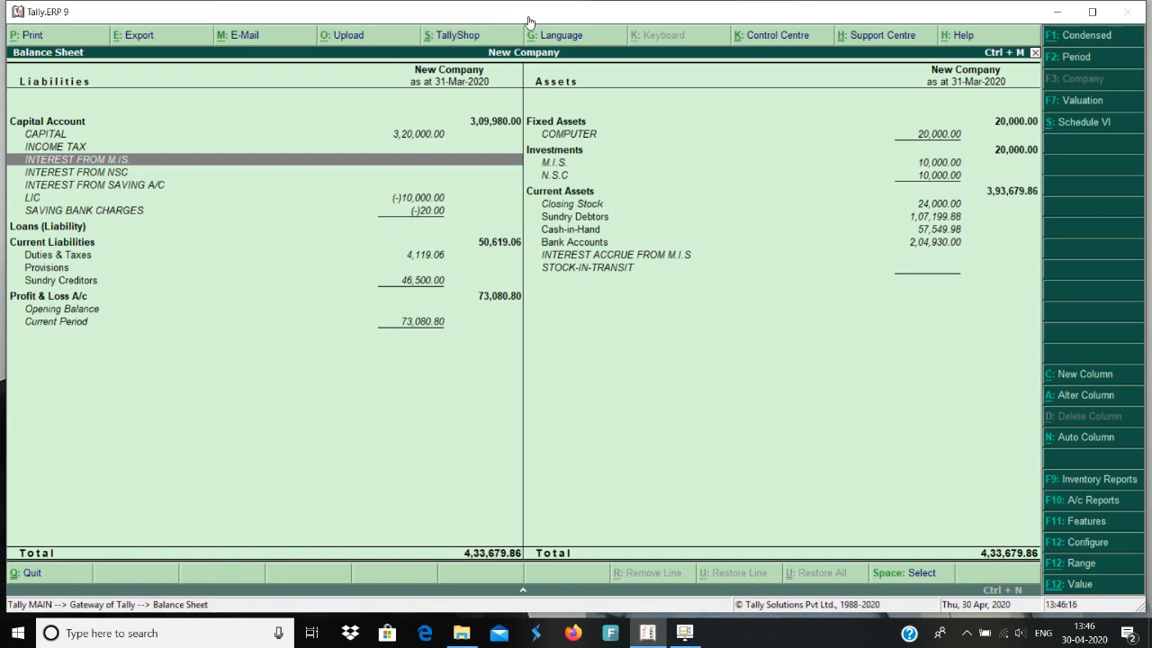
key(Down)
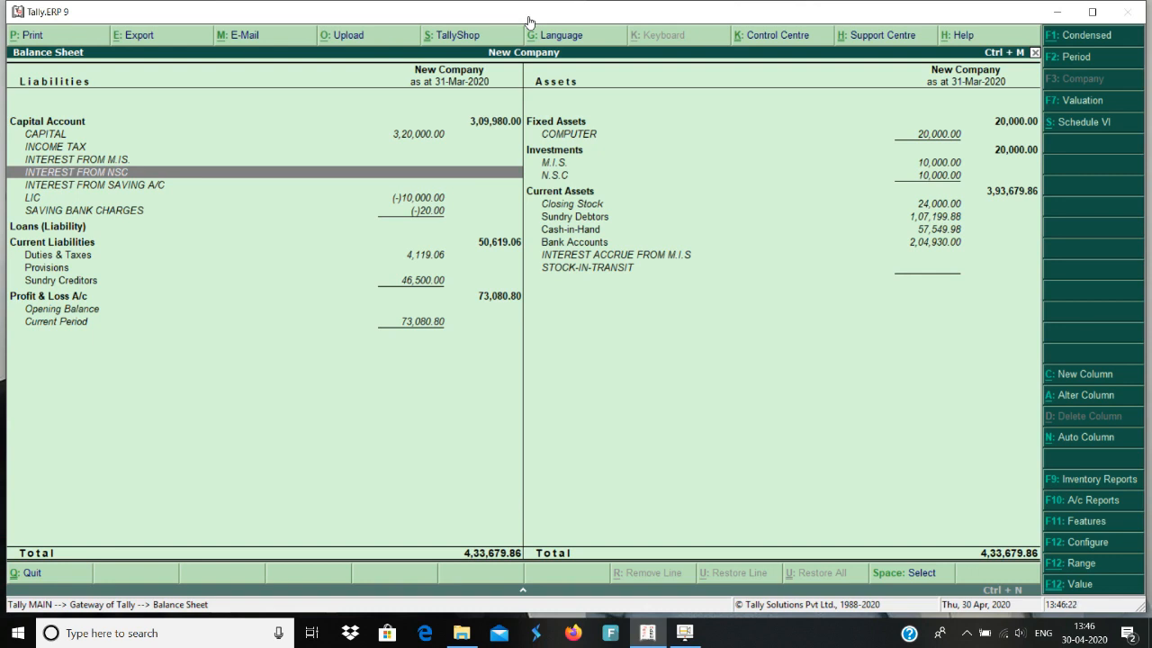
key(Down)
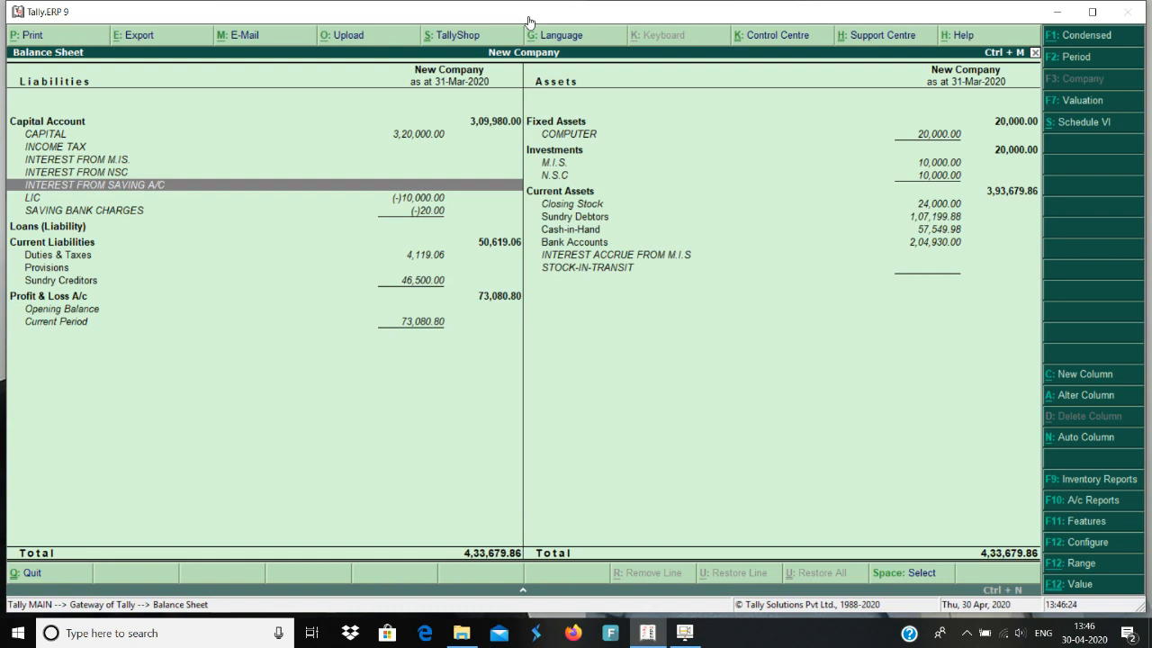
key(Down)
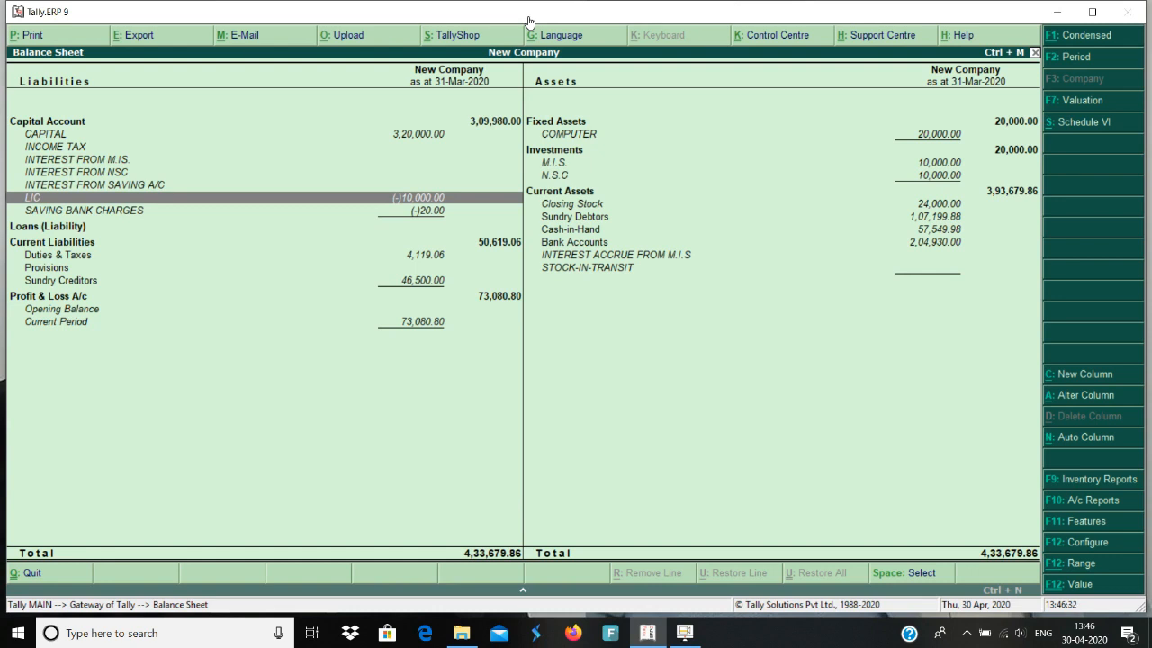
key(Down)
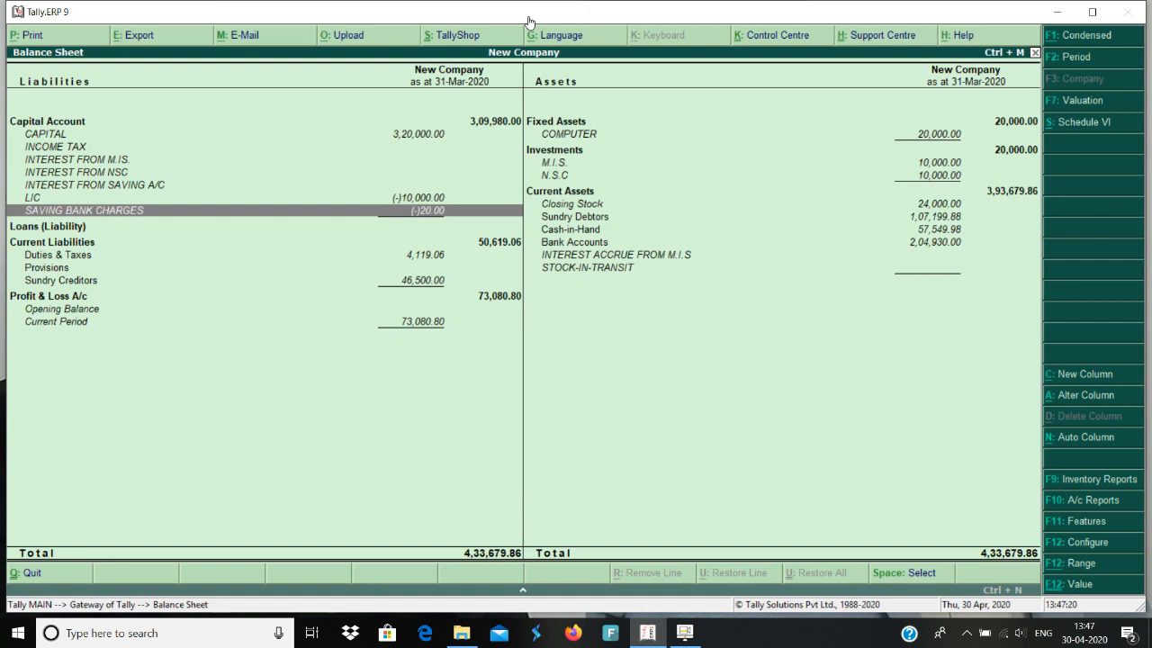
Open the Group Summary of Capital Account from the Balance Sheet
key(Up)
key(Up)
key(Up)
key(Up)
key(Up)
key(Up)
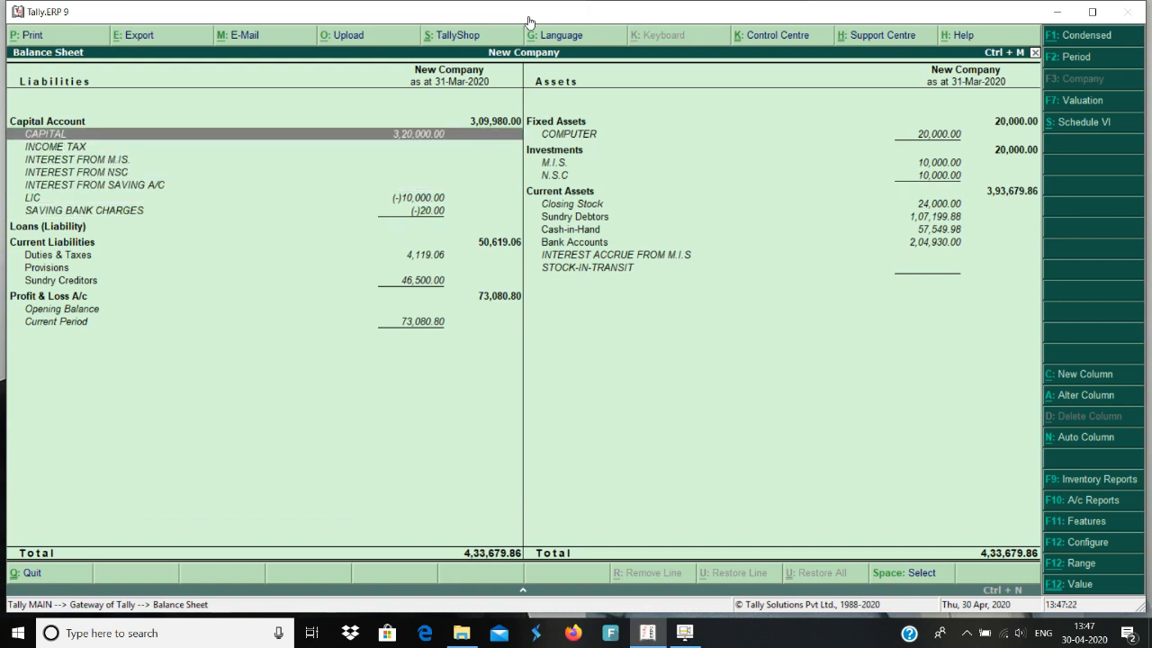
key(Return)
key(Escape)
key(Up)
key(Return)
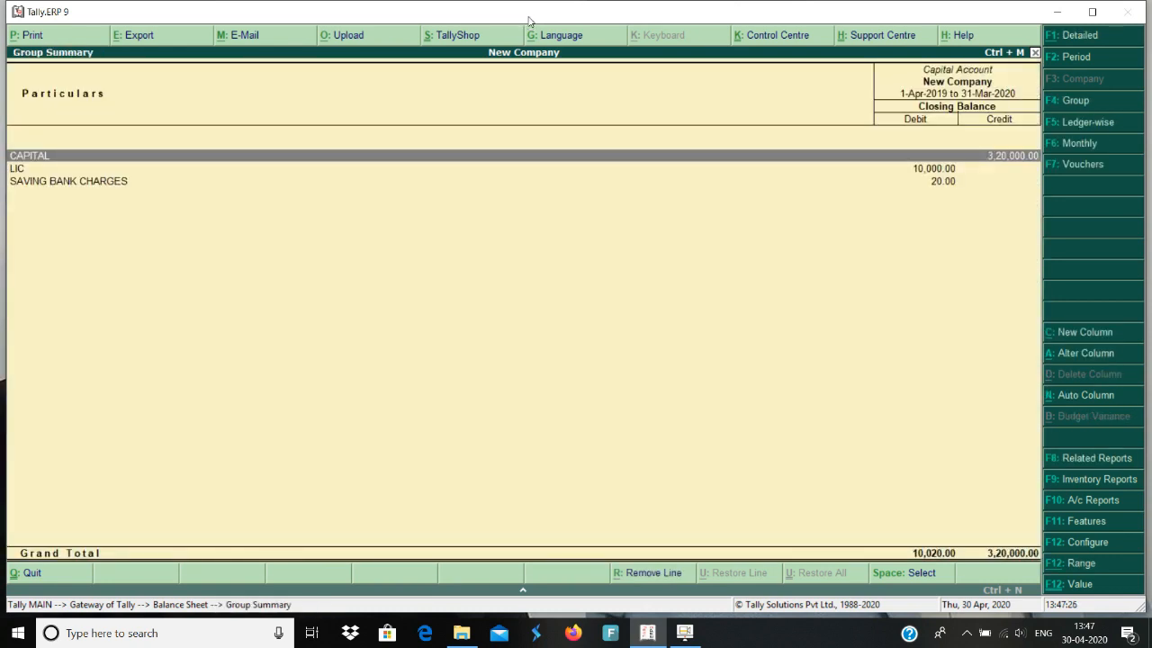
View the Ledger Monthly Summary of CAPITAL back to April, and return to the Group Summary
key(Return)
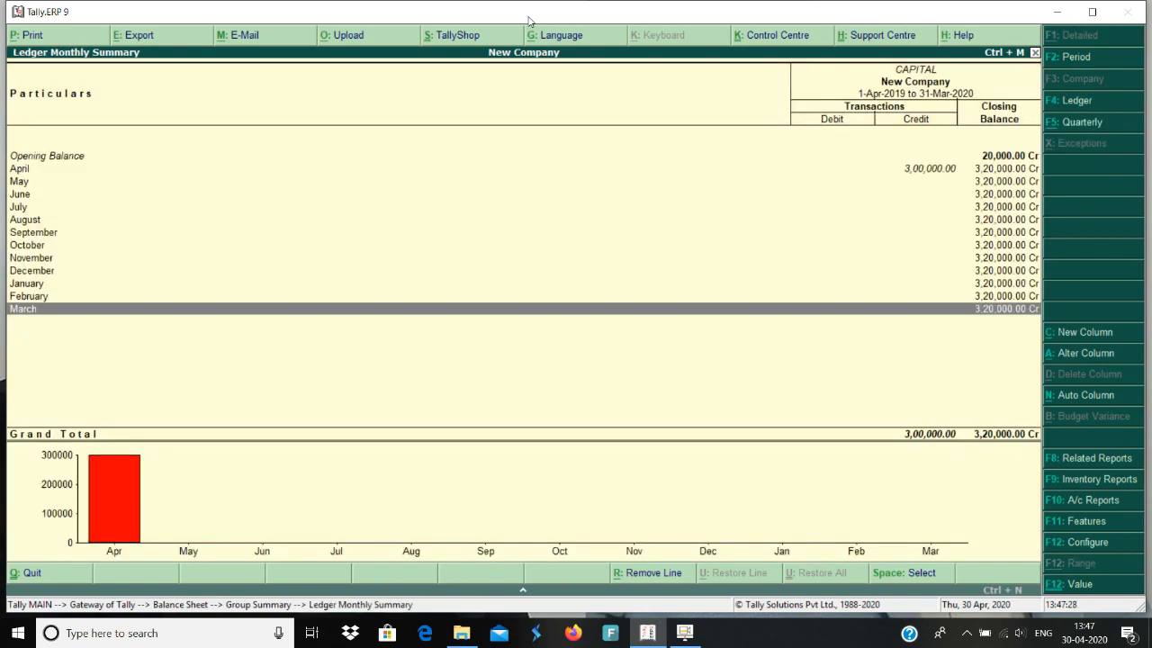
key(Up)
key(Up)
key(Up)
key(Up)
key(Up)
key(Up)
key(Up)
key(Up)
key(Up)
key(Up)
key(Up)
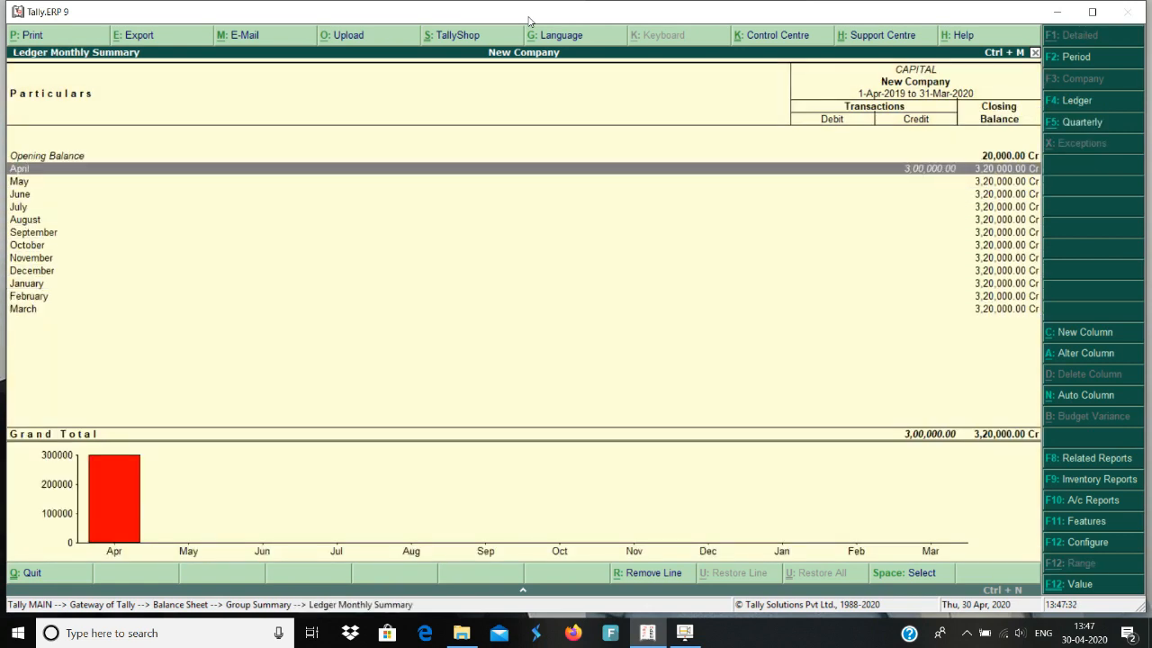
key(Escape)
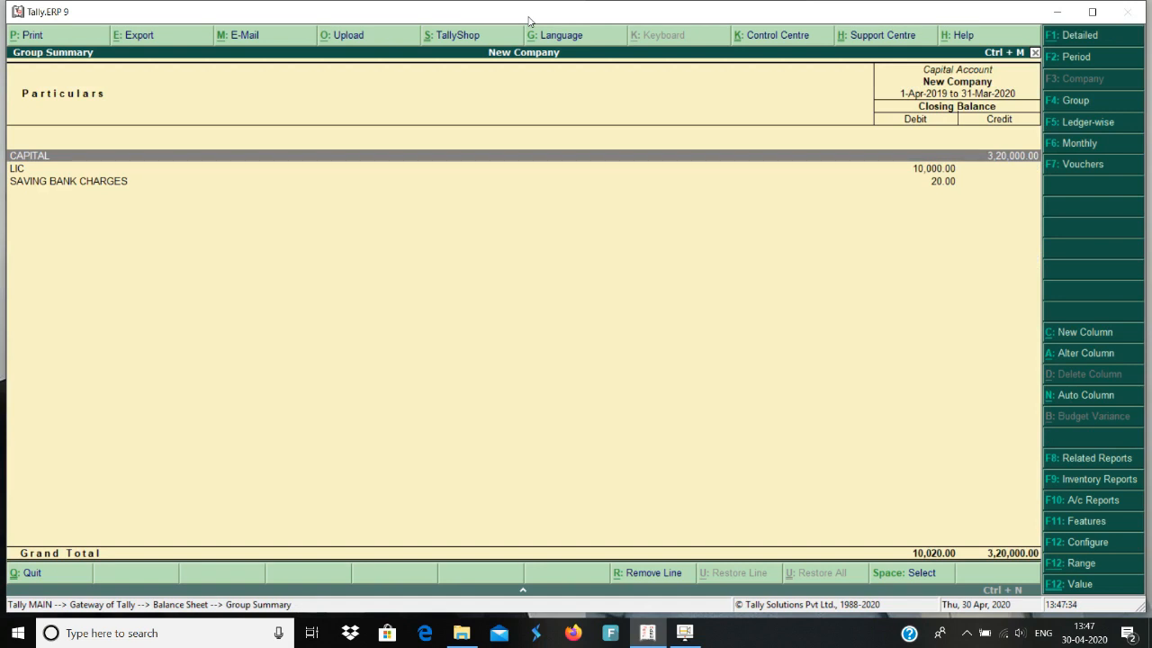
Check the LIC and SAVING BANK CHARGES lines in the Group Summary, and return to the Balance Sheet
key(Down)
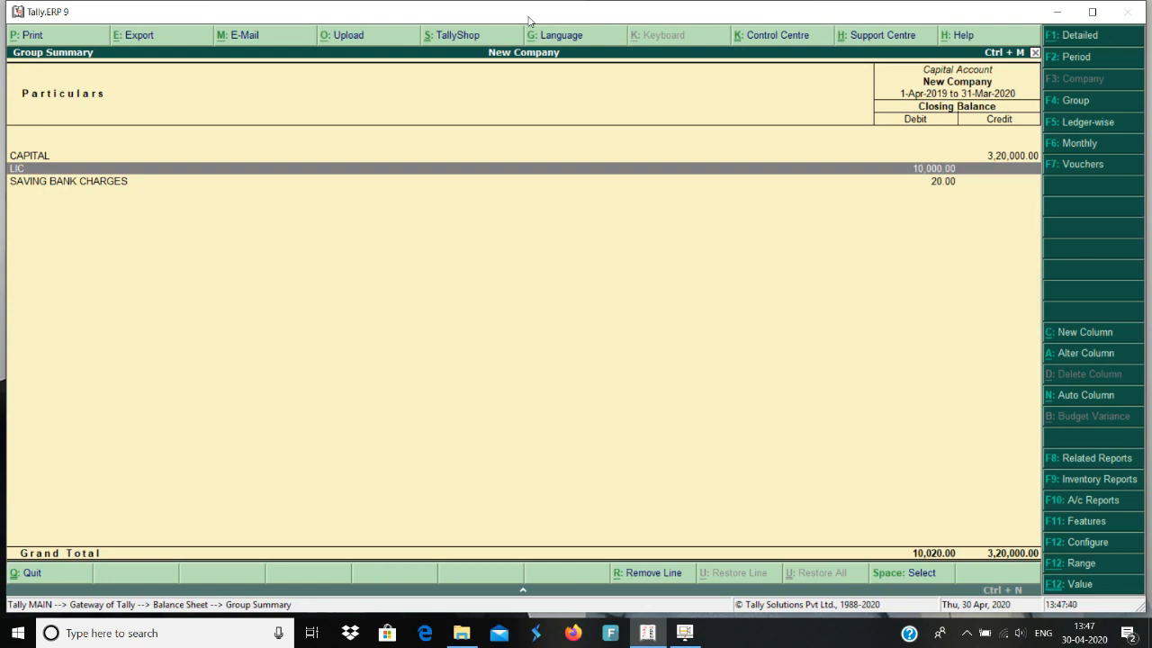
key(Down)
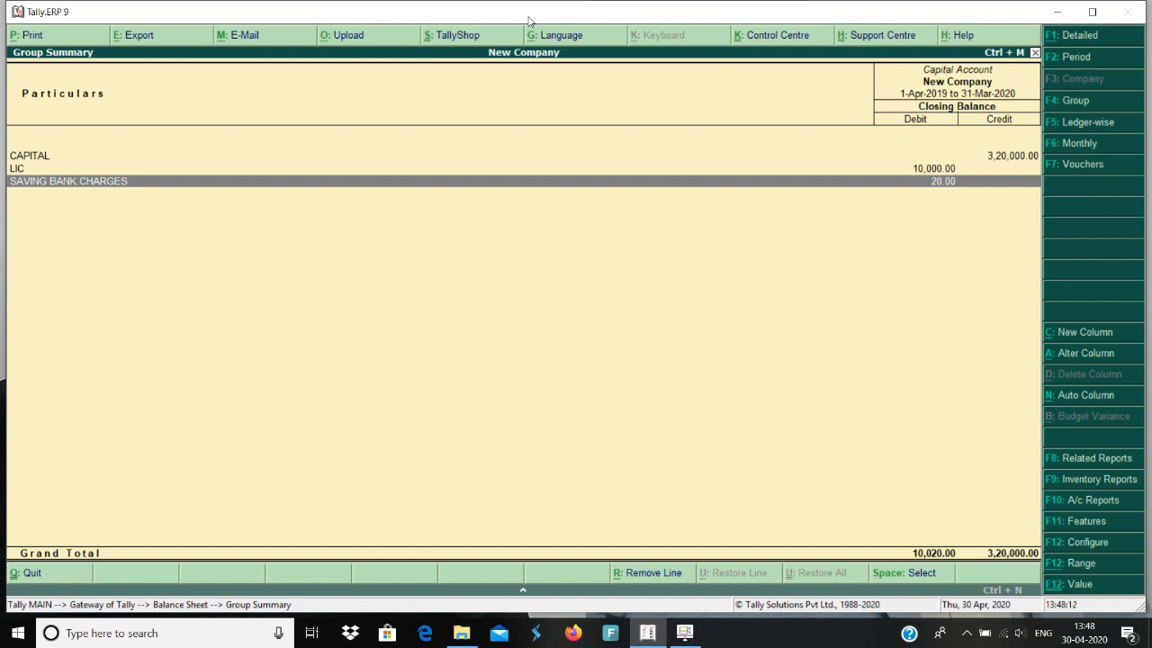
key(Escape)
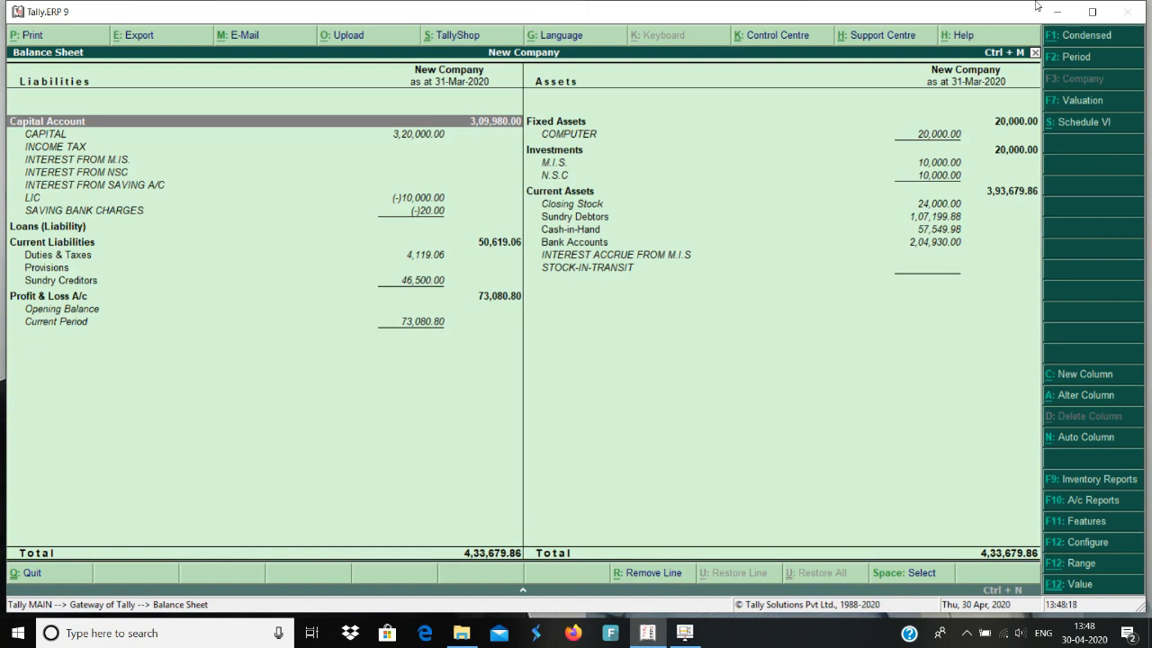
Toggle the Balance Sheet between condensed and detailed views, and go through the Capital Account ledgers in detail
click(1090, 43)
click(1080, 35)
key(Down)
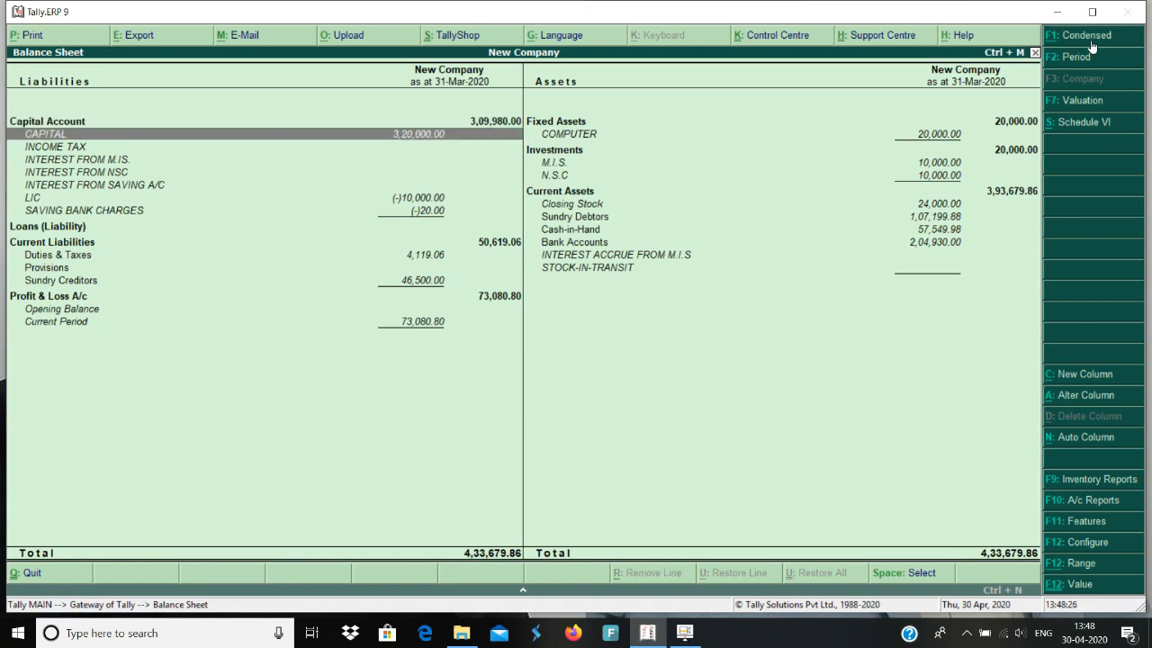
key(Down)
key(Down)
key(Down)
key(Down)
key(Down)
key(Down)
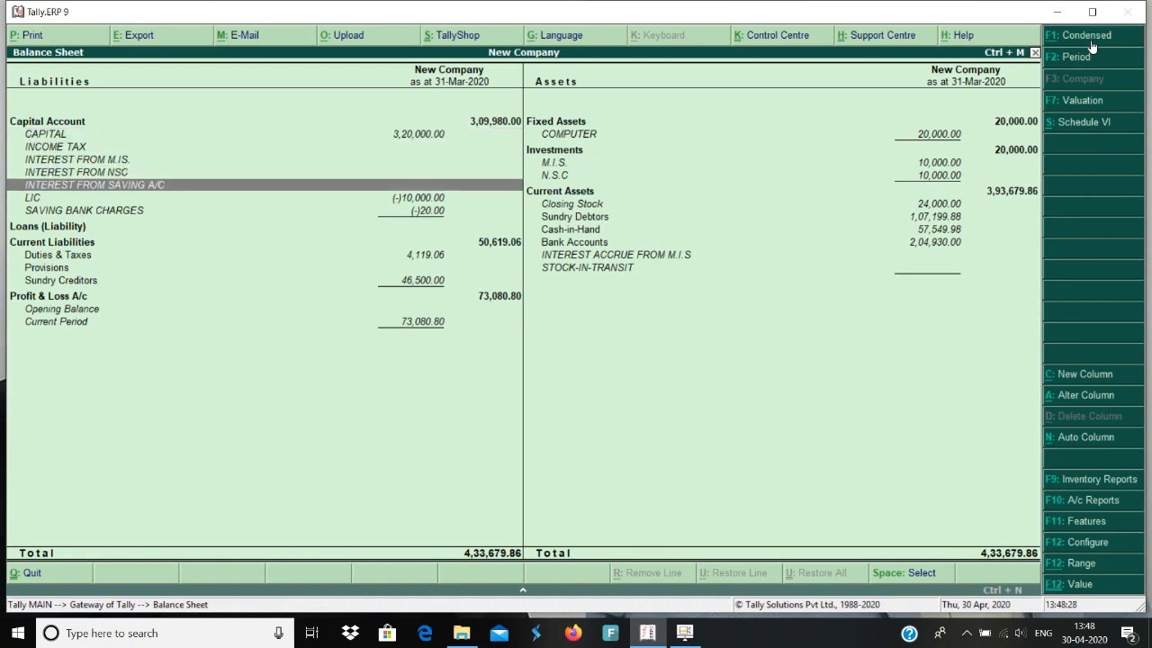
key(Up)
key(Up)
key(Up)
key(Up)
key(Up)
key(Up)
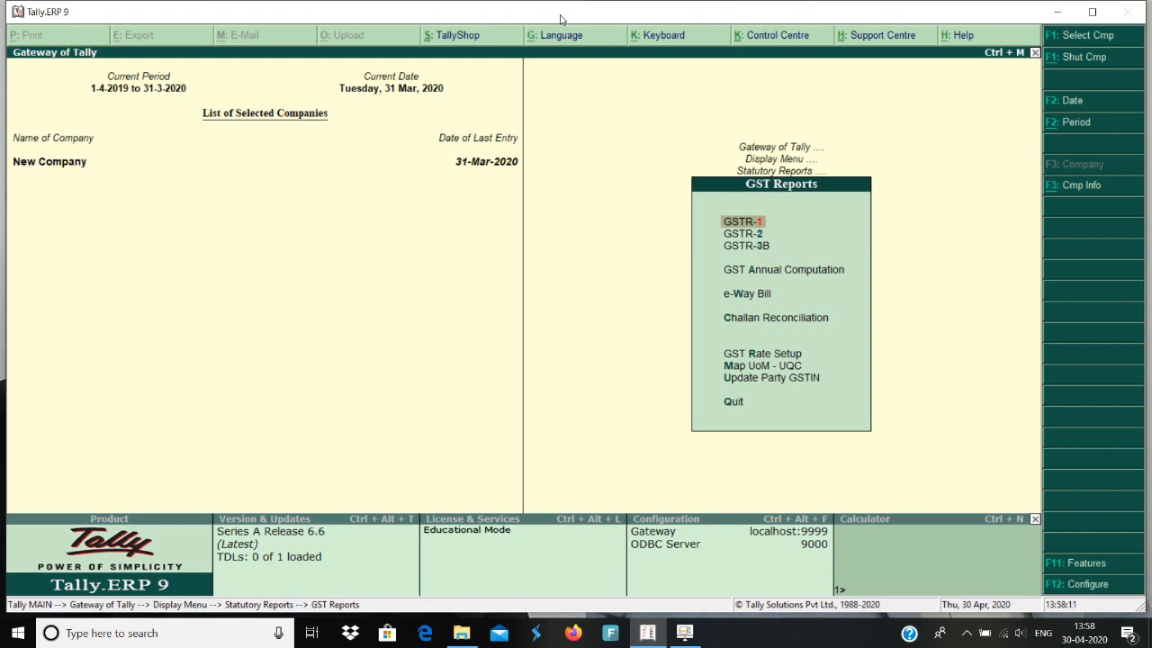
Open the GSTR-1 report, look through its returns summary down to B2B Invoices, and return to GST Reports
key(Return)
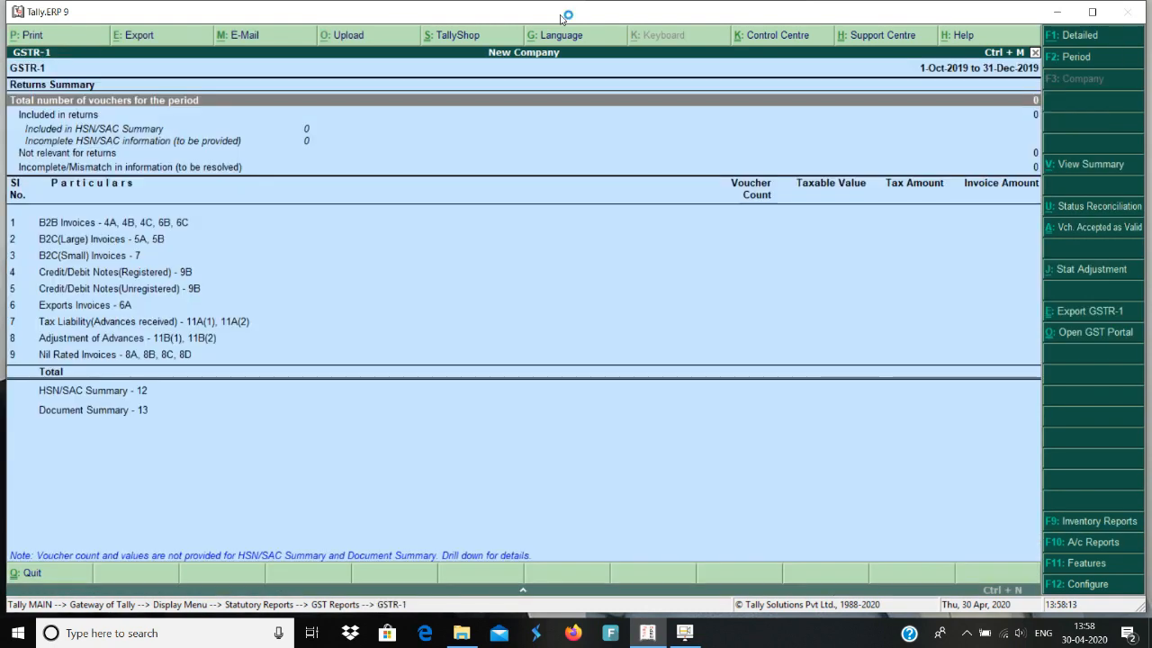
key(Down)
key(Down)
key(Down)
key(Down)
key(Down)
key(Down)
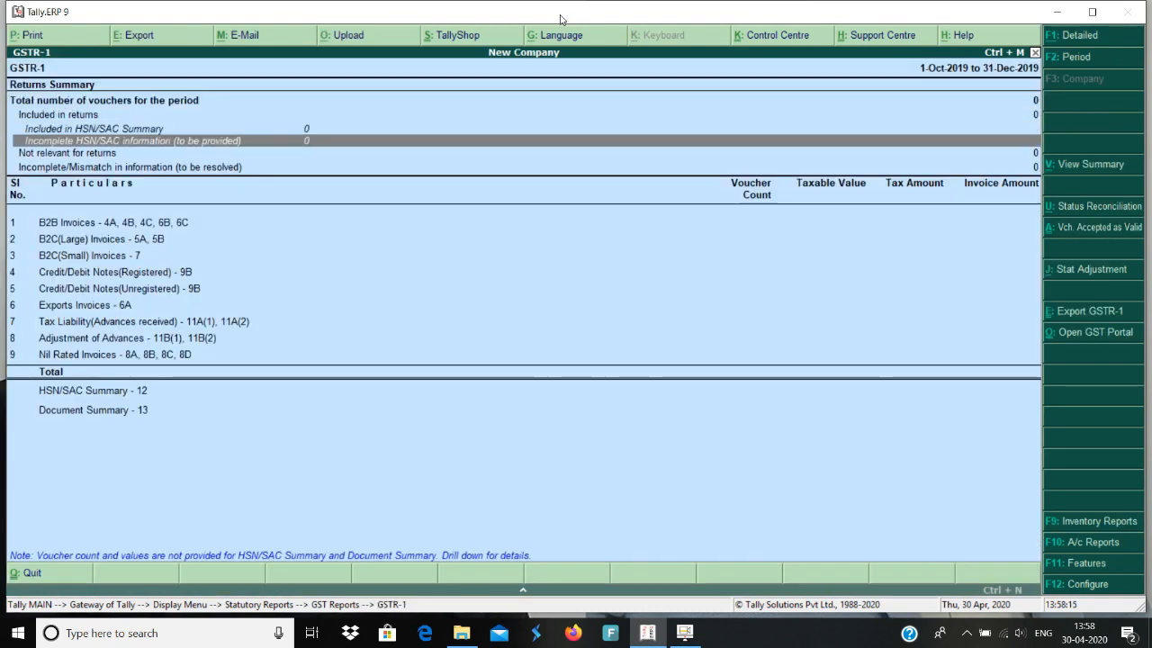
key(Up)
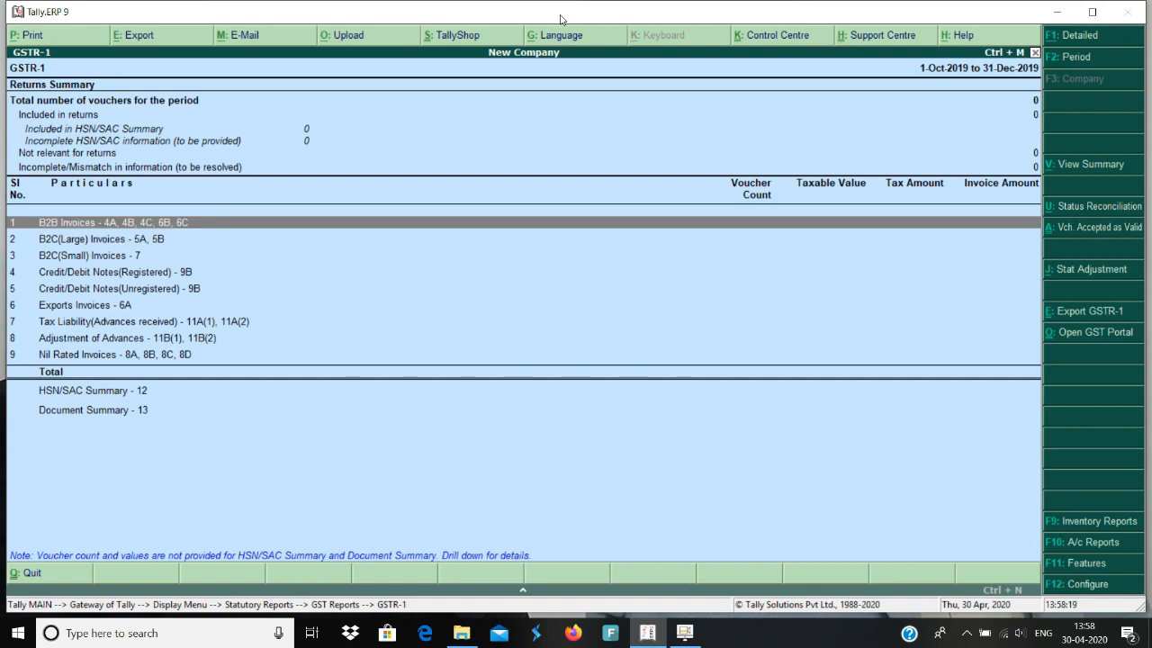
key(Escape)
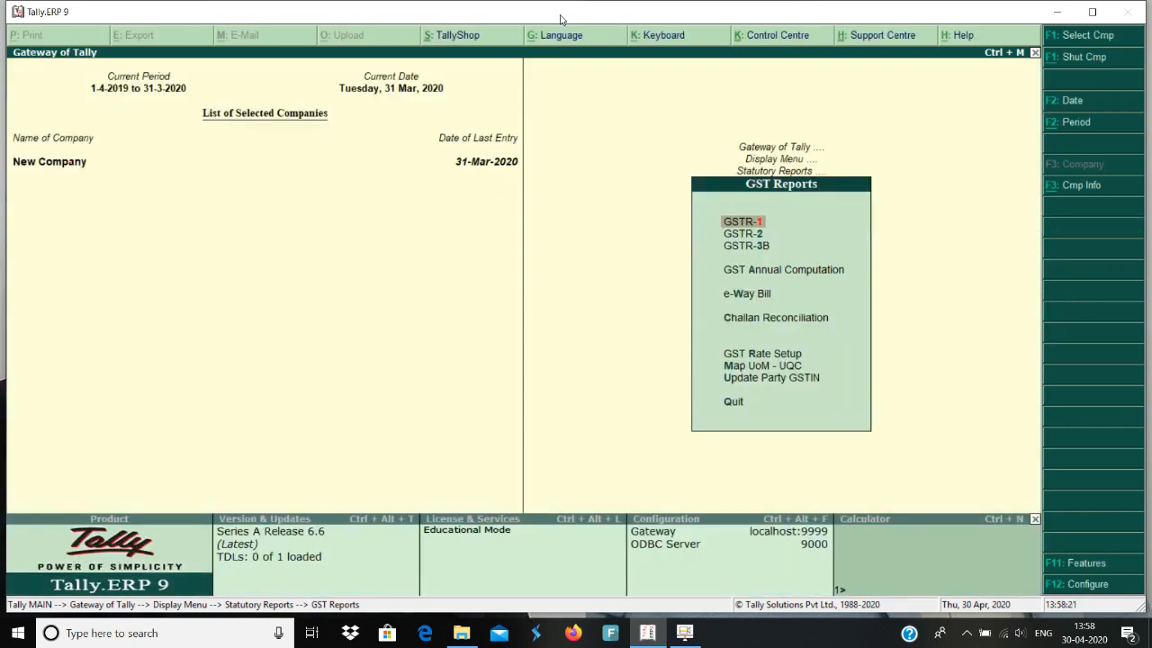
View the GSTR-3B returns summary, and leave the GST and Statutory Reports for the Display Menu
key(Down)
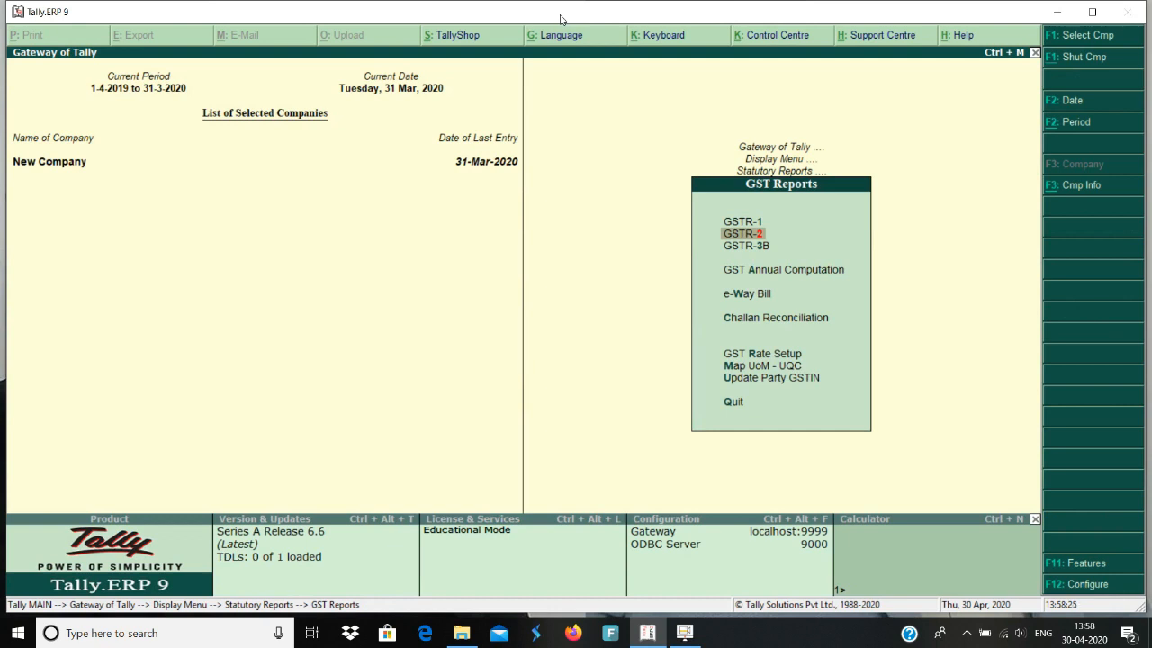
key(Down)
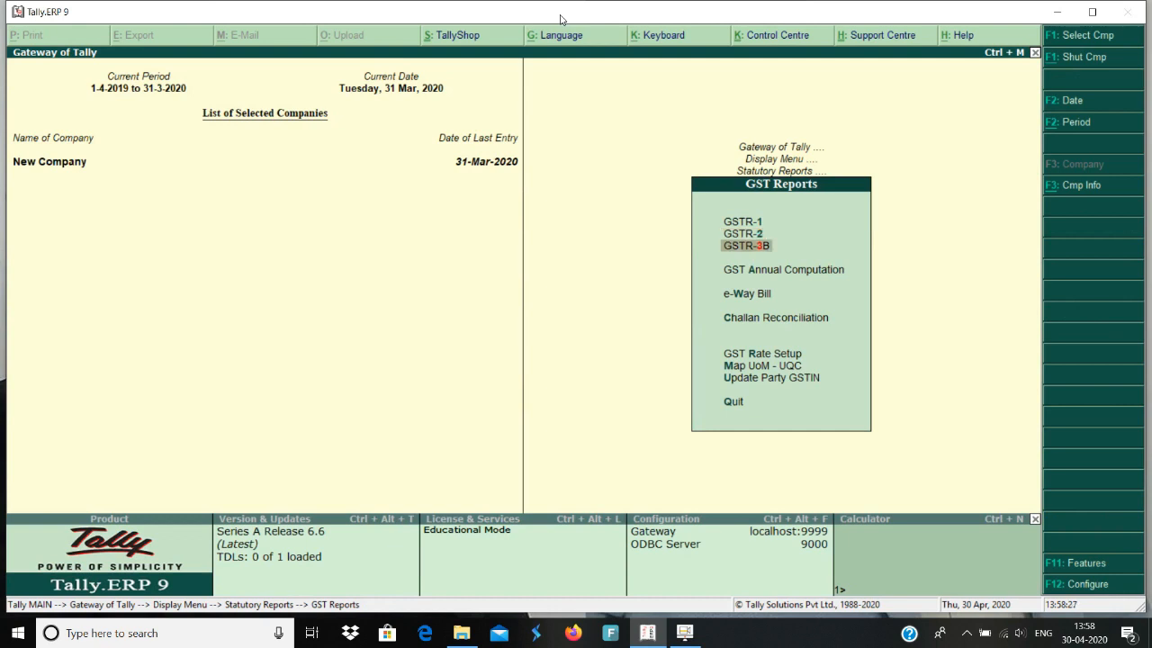
key(Return)
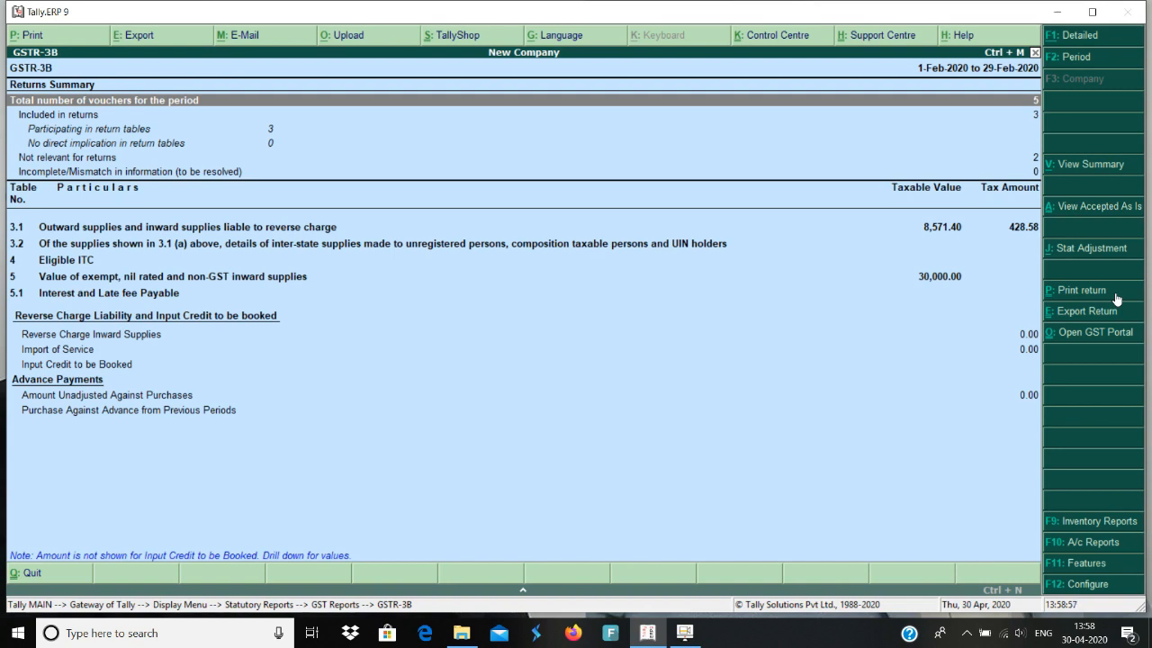
key(Escape)
key(Escape)
key(Escape)
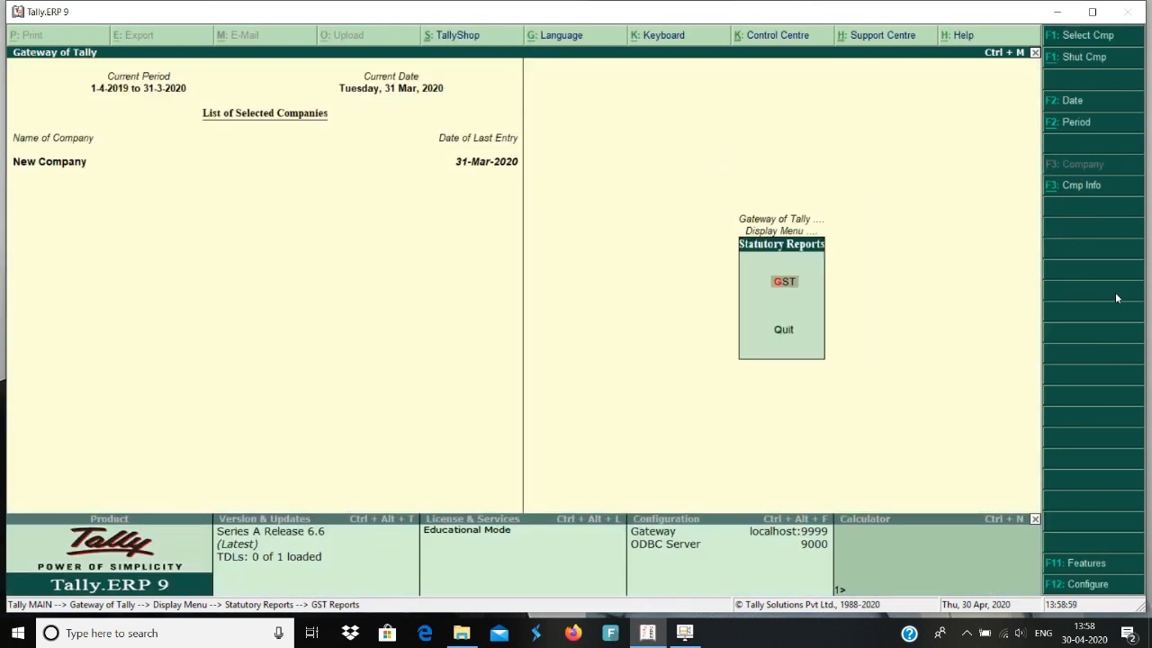
Open the Sales Register from Account Books, and drill down to the list of March sales vouchers
key(a)
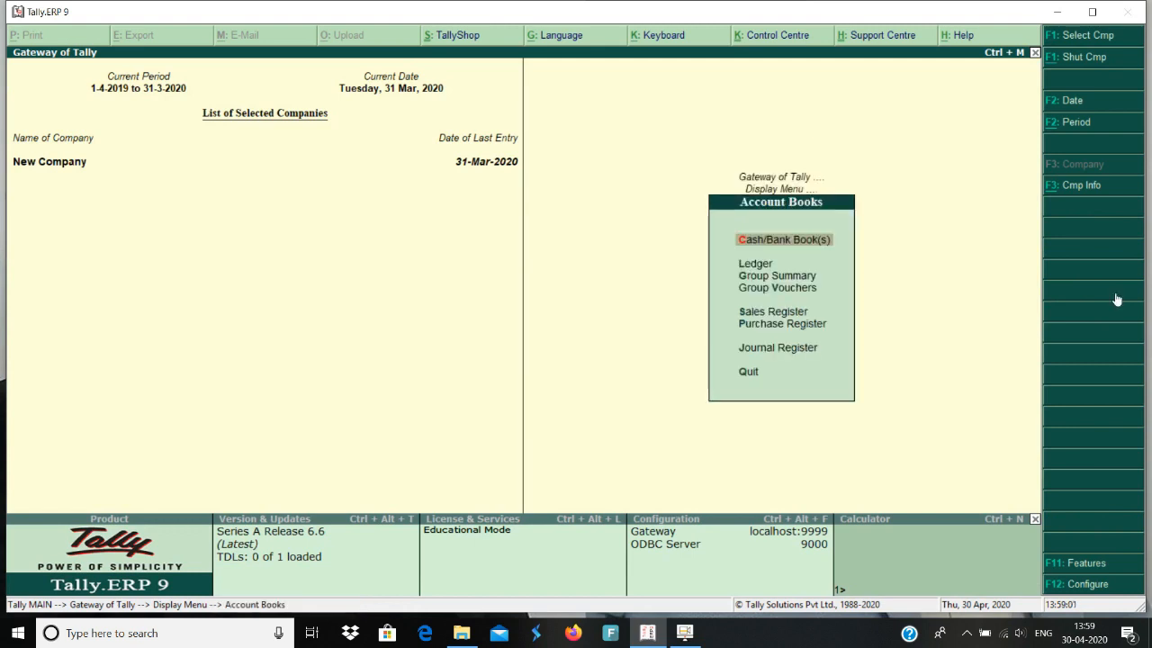
key(Down)
key(Down)
key(Down)
key(Down)
key(Return)
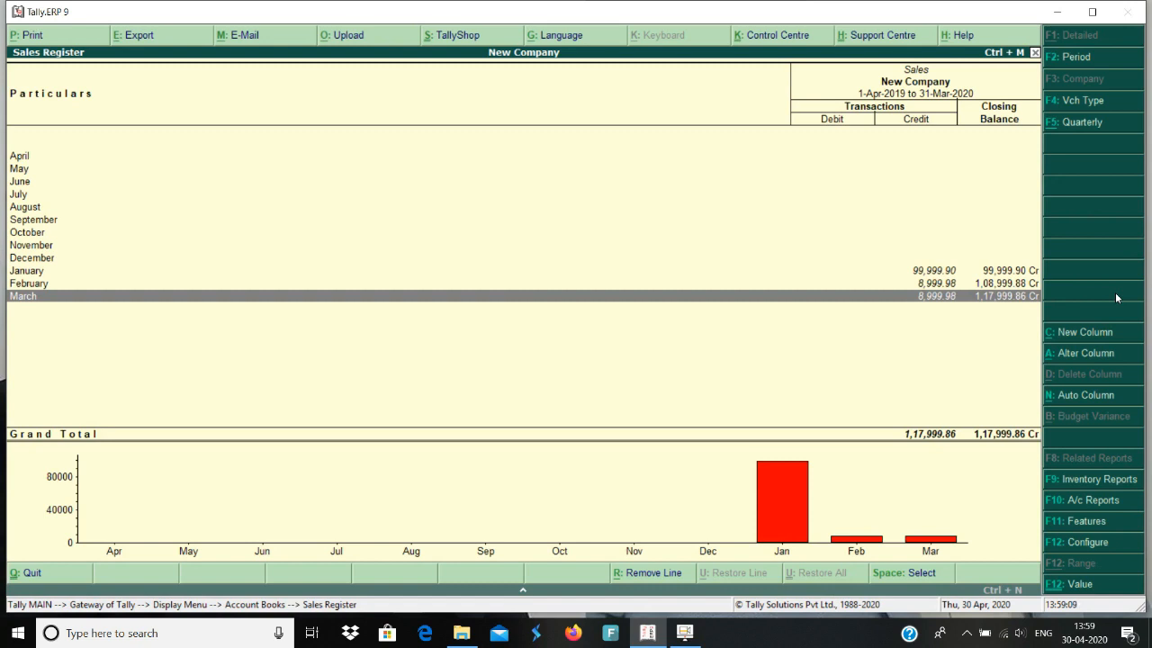
key(Return)
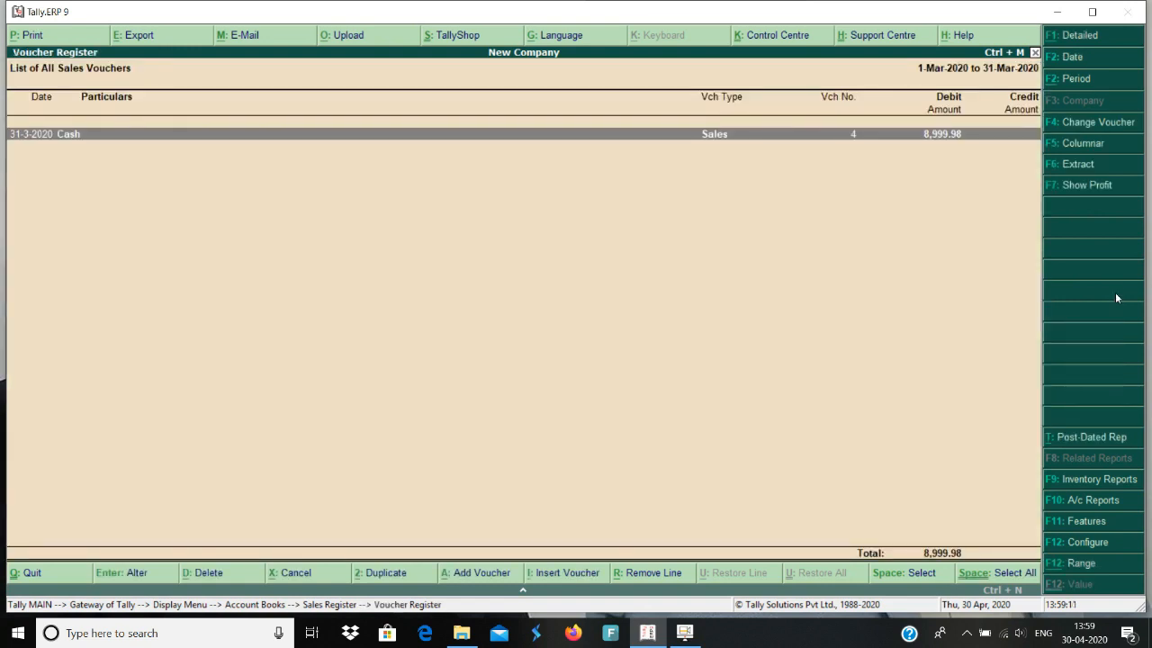
Look at the Columnar Register options for the March sales vouchers without applying them, and return to Account Books
click(1088, 150)
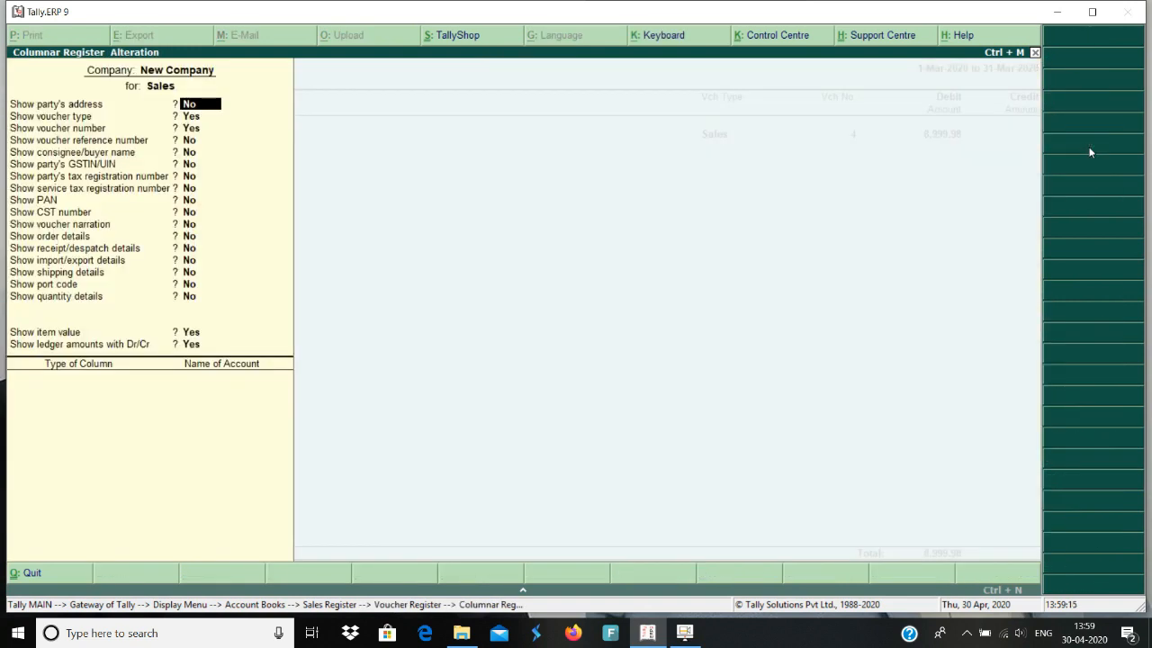
key(Escape)
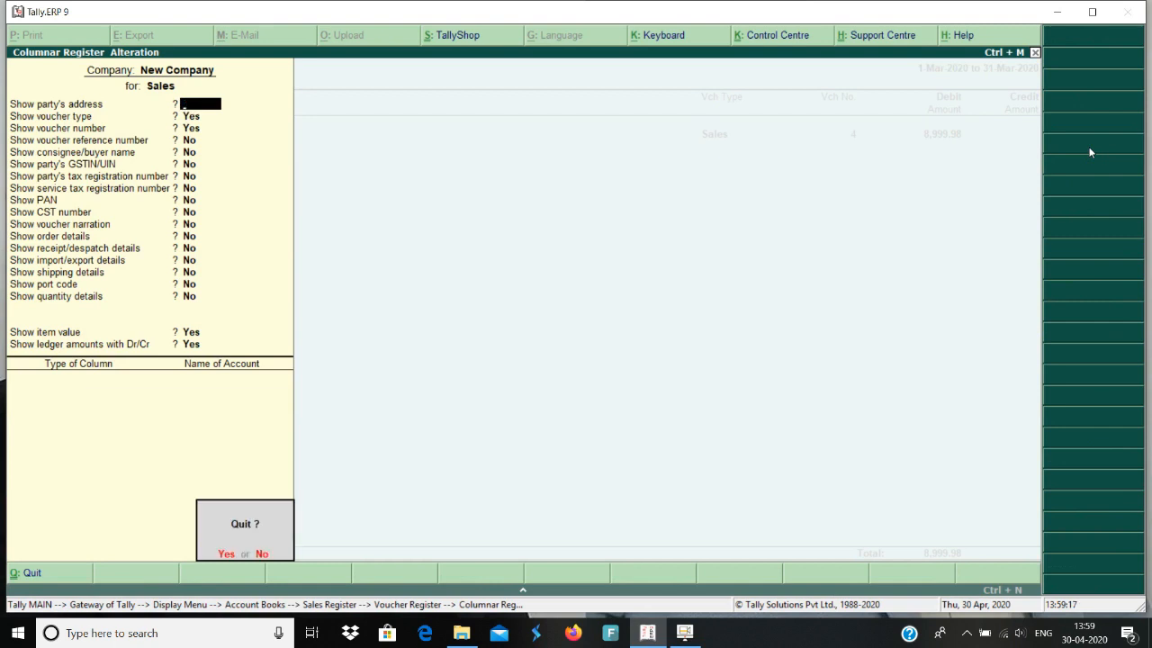
key(y)
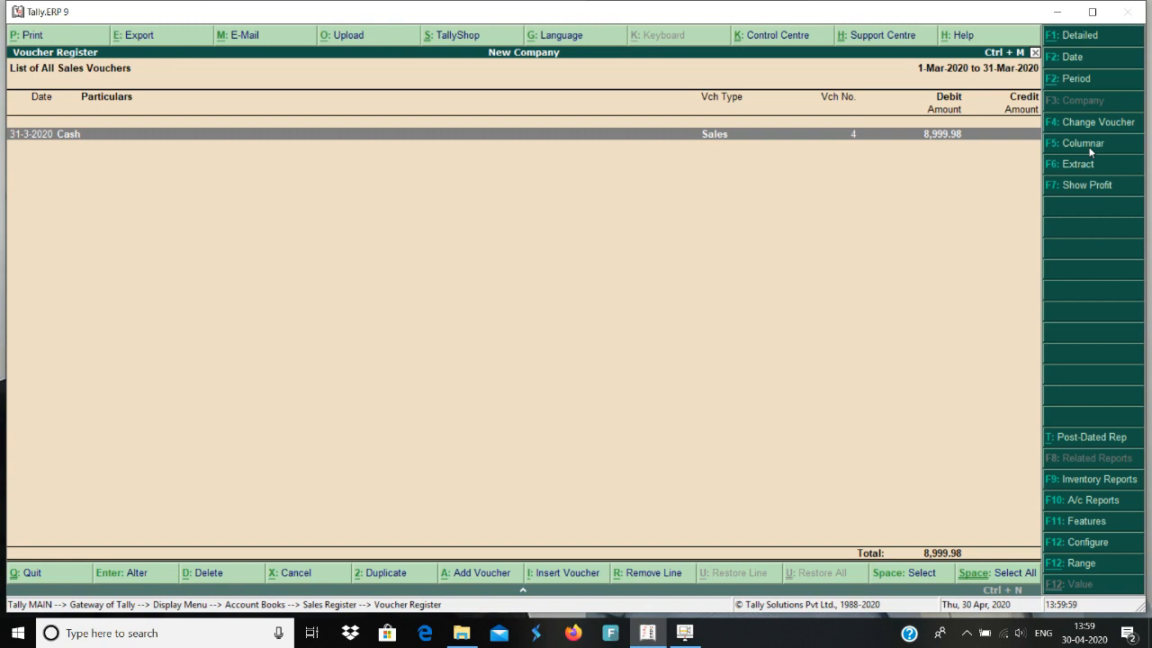
click(1089, 151)
key(Escape)
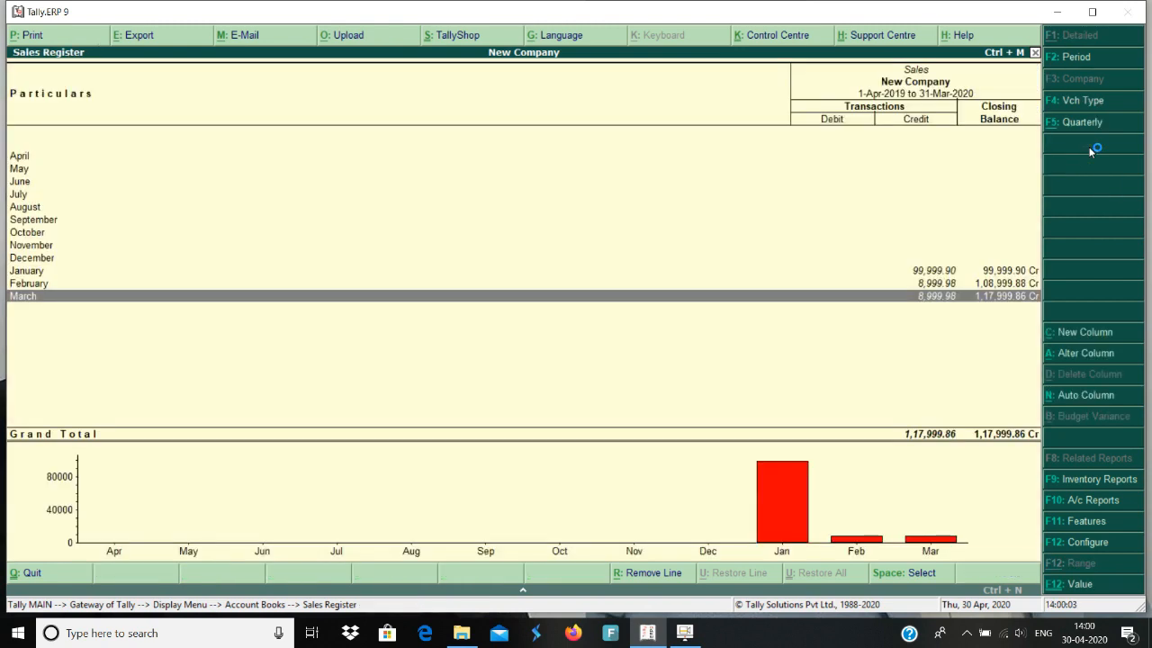
key(Escape)
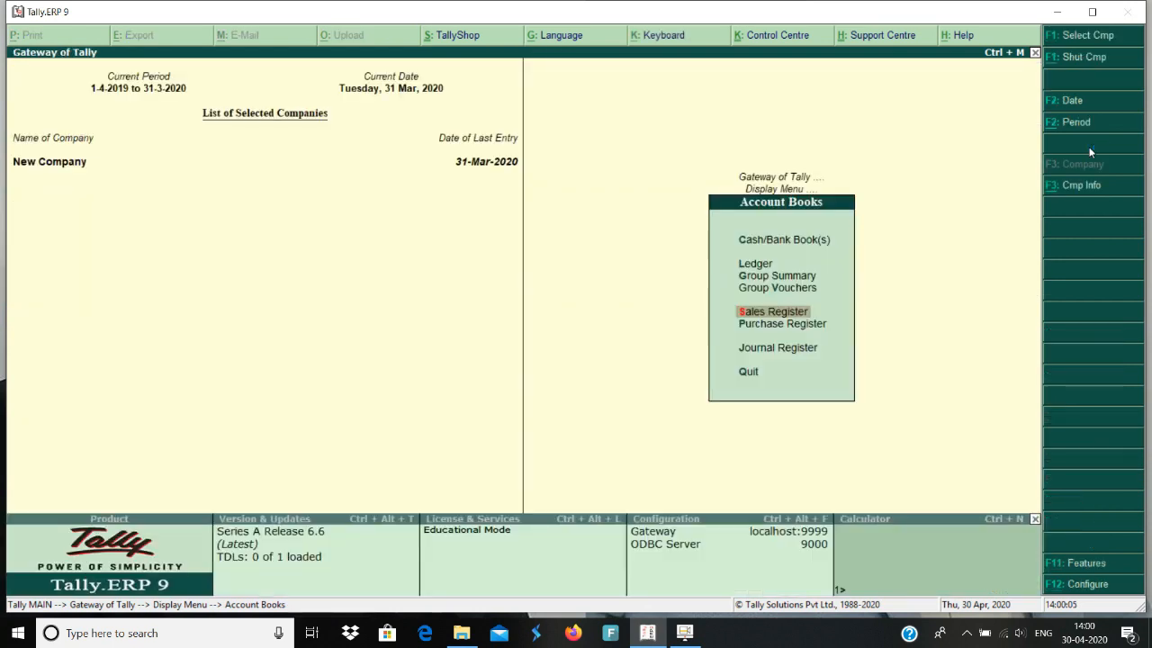
Open the monthly Purchase Register from Account Books
key(Down)
key(Return)
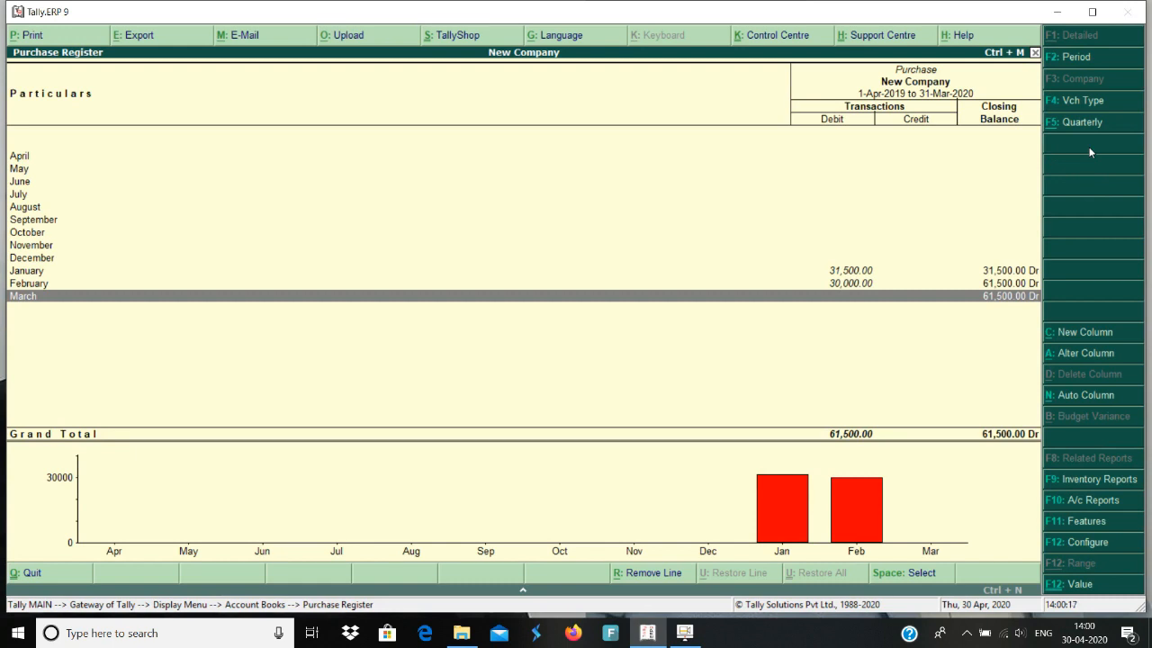
Leave the Purchase Register, look at the GST Reports list under Statutory Reports, and back out of the statutory menus
key(Escape)
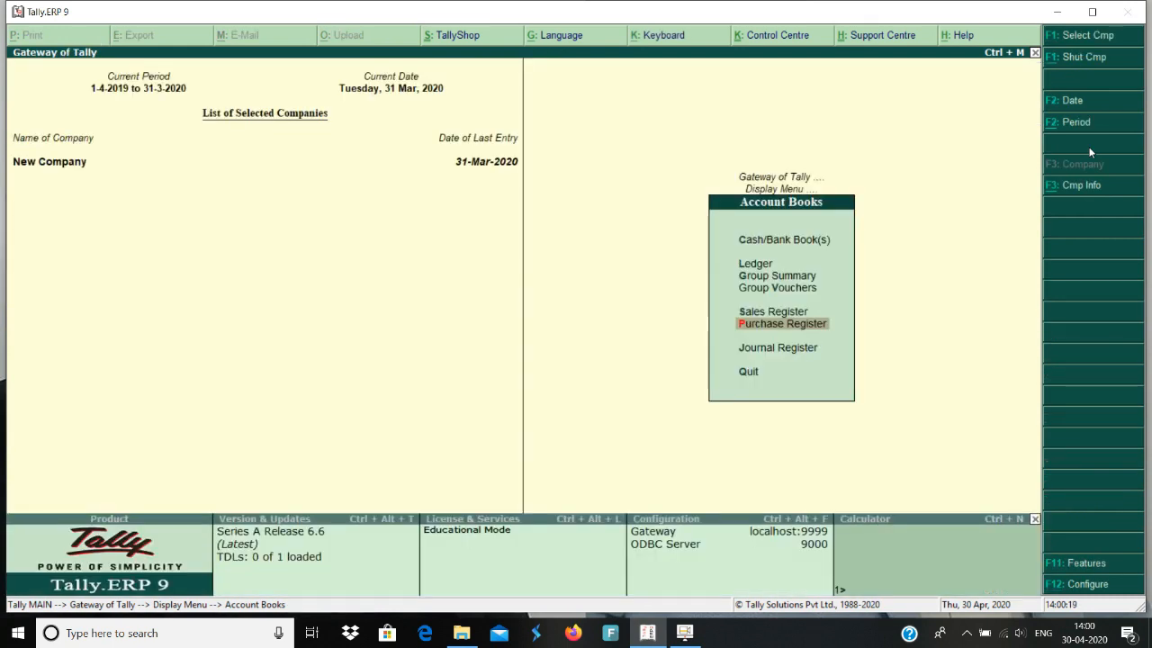
key(Escape)
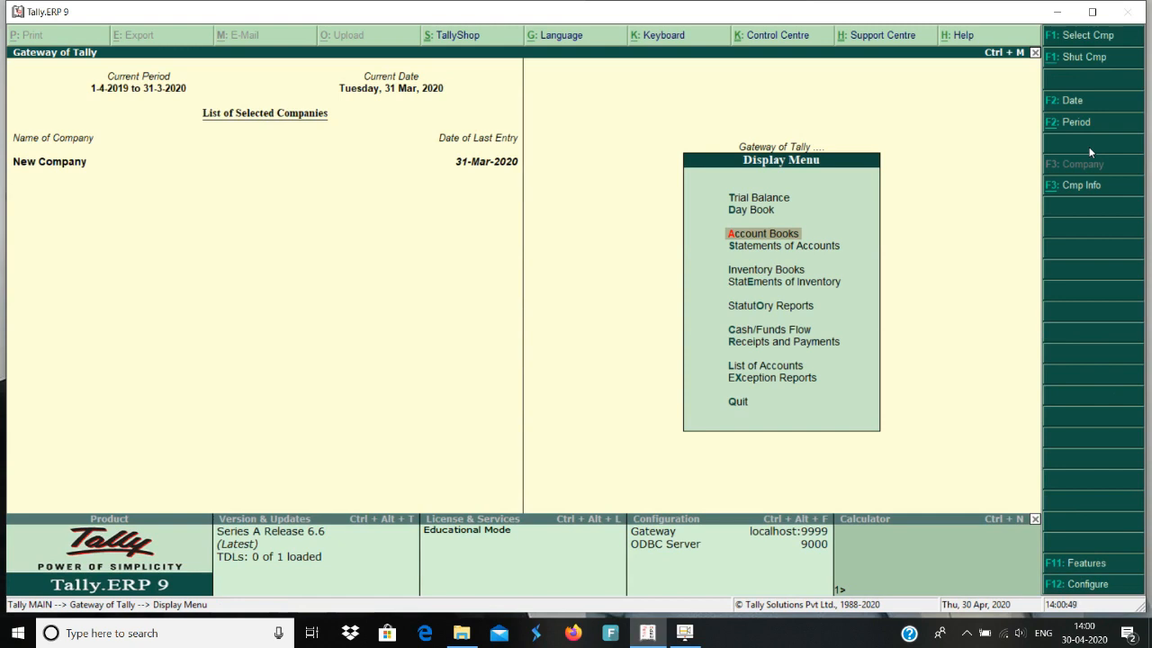
key(o)
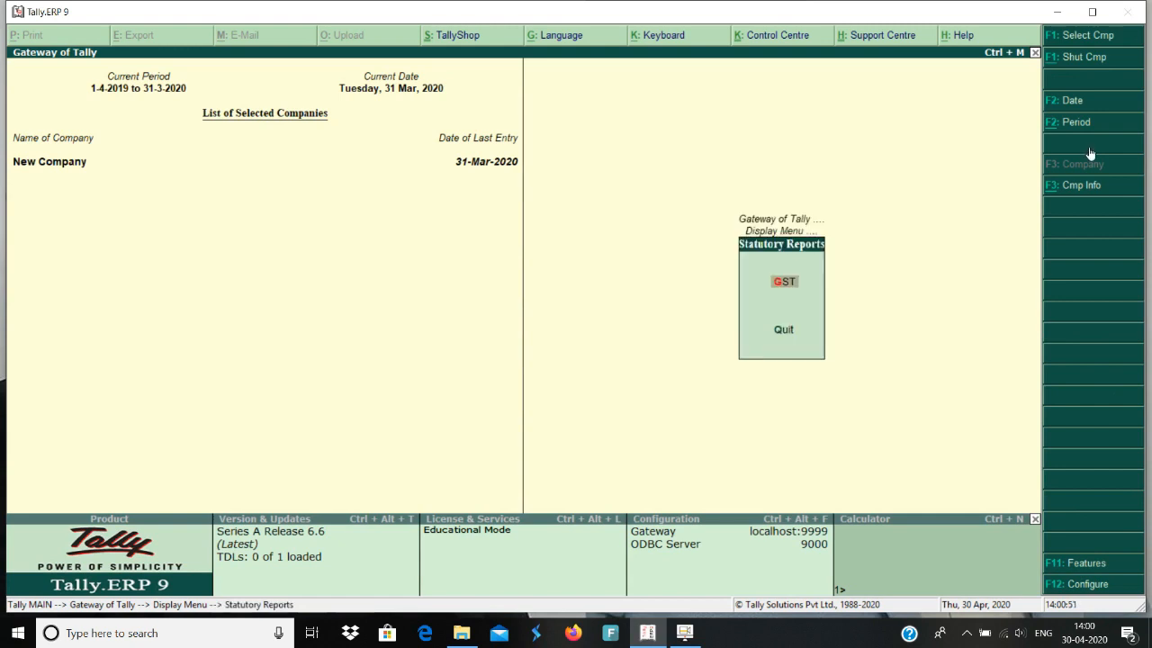
key(g)
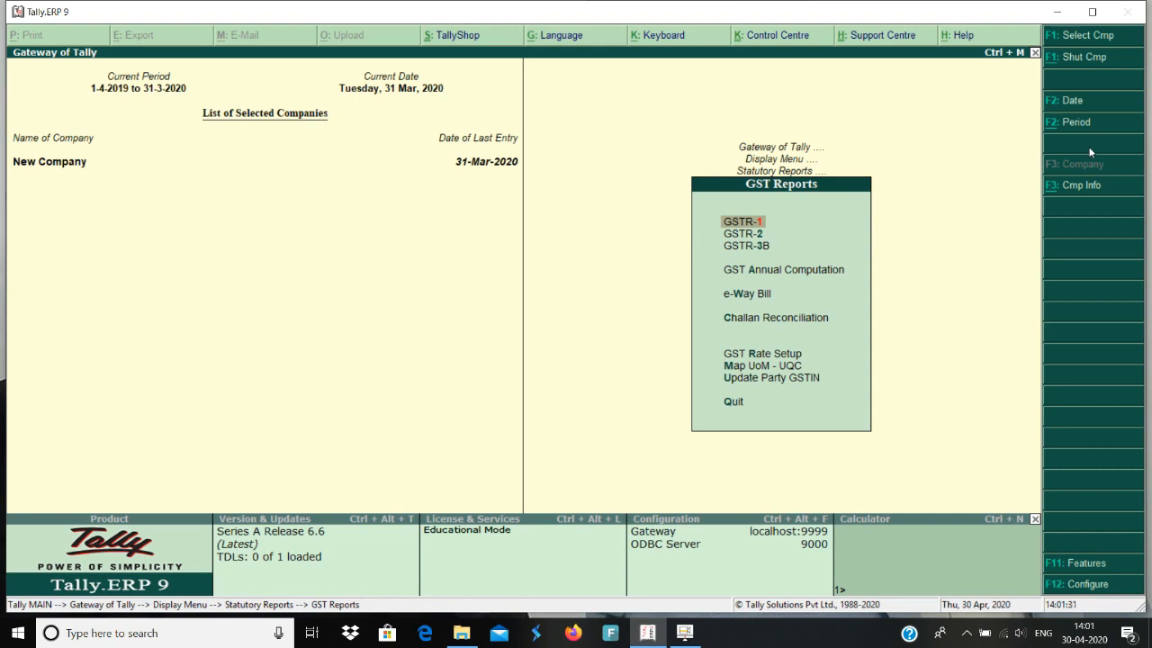
key(Escape)
key(Escape)
key(Escape)
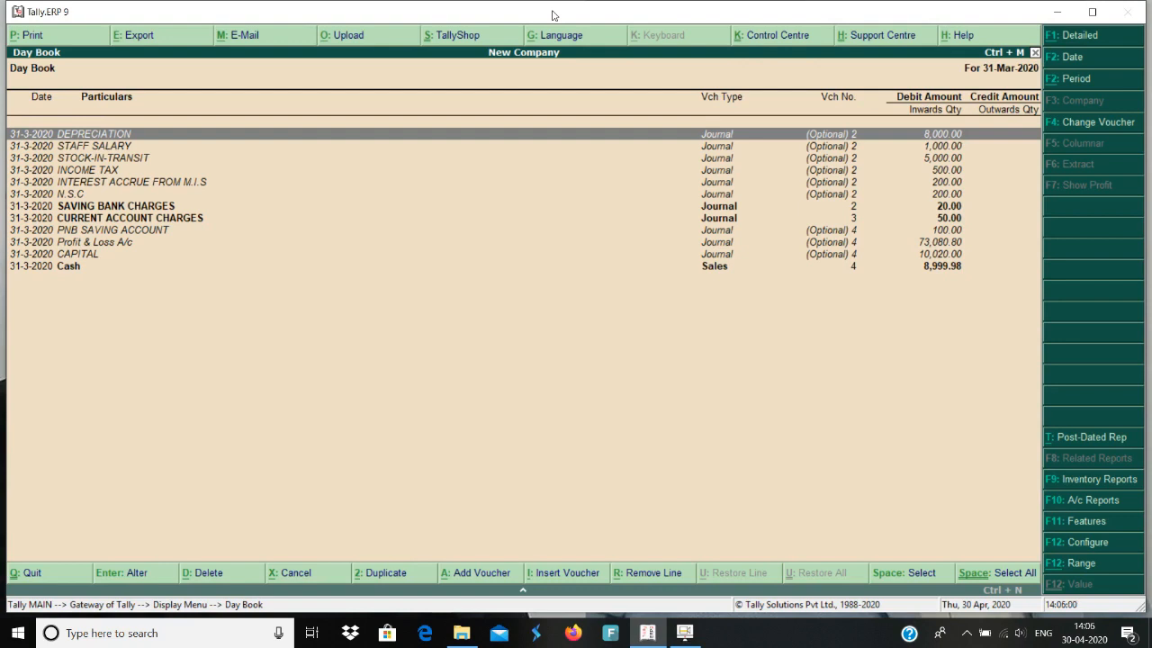
Review the 31-Mar-2020 Day Book journal vouchers for depreciation, staff salary, stock-in-transit and income tax, and return to the Day Book
key(Return)
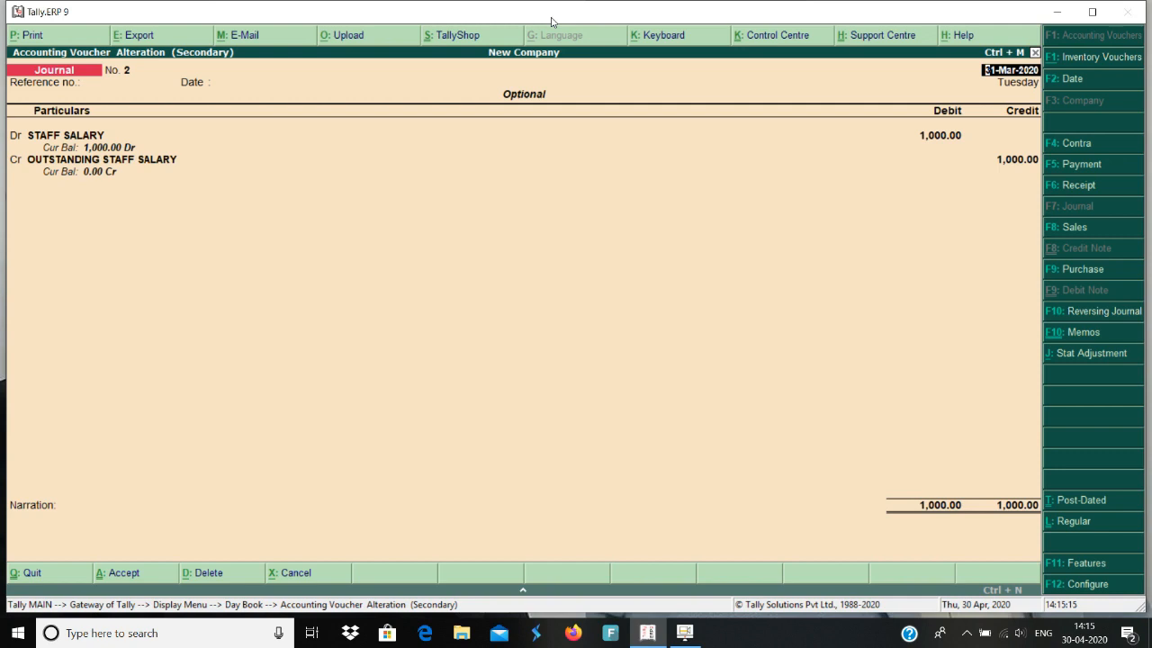
key(Escape)
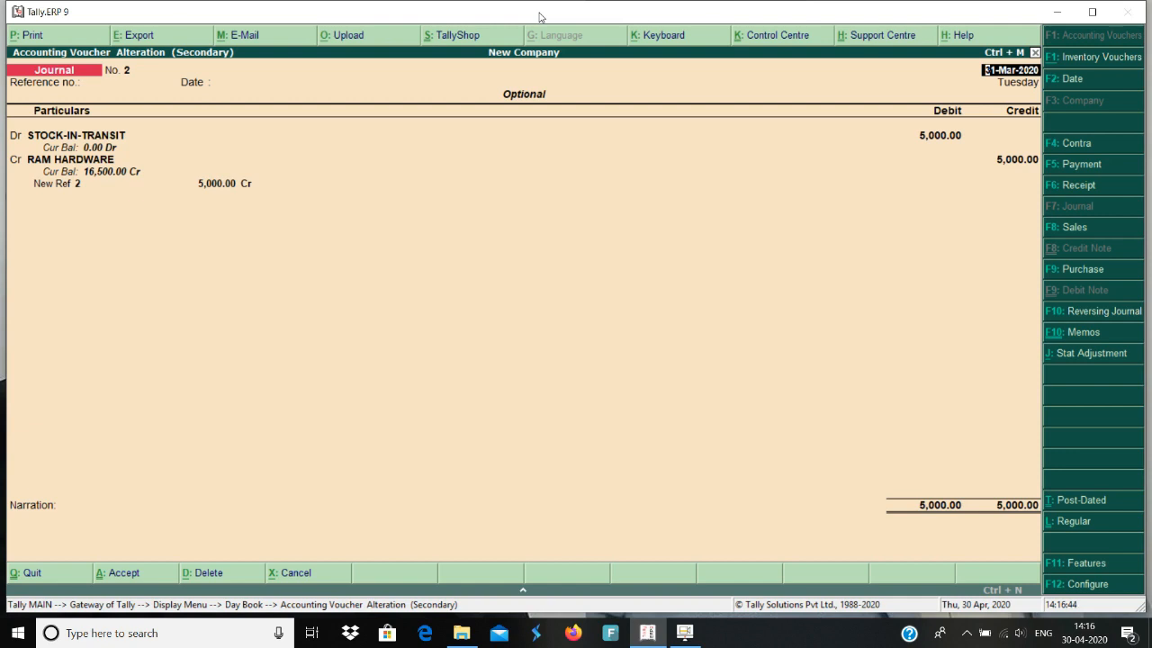
key(Escape)
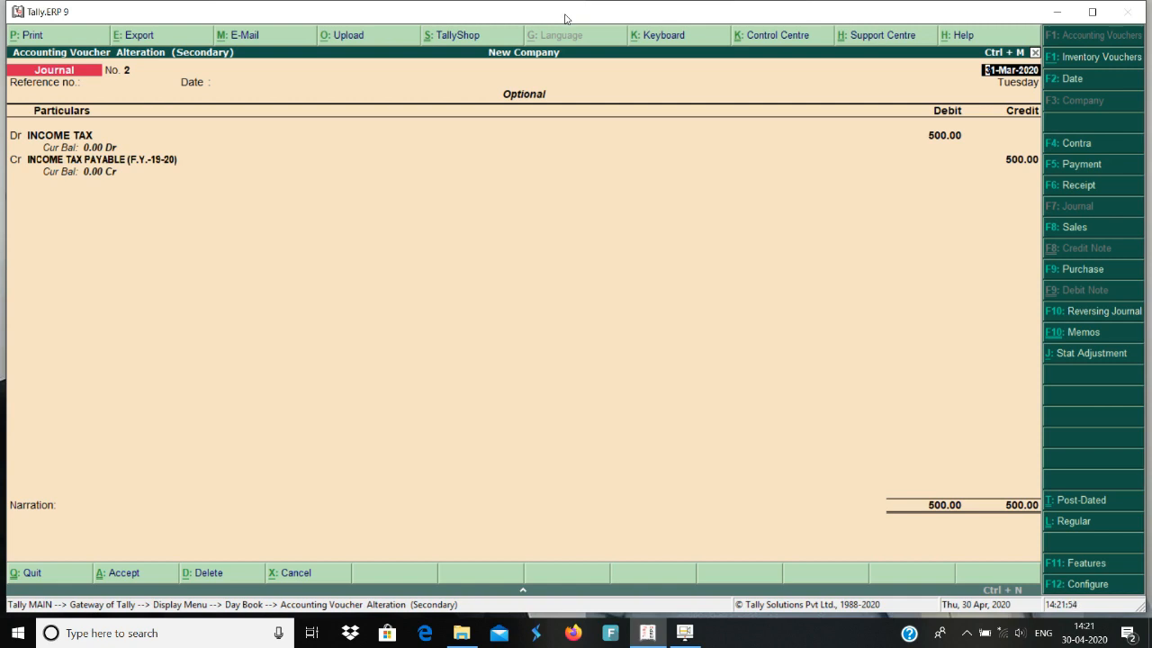
key(Escape)
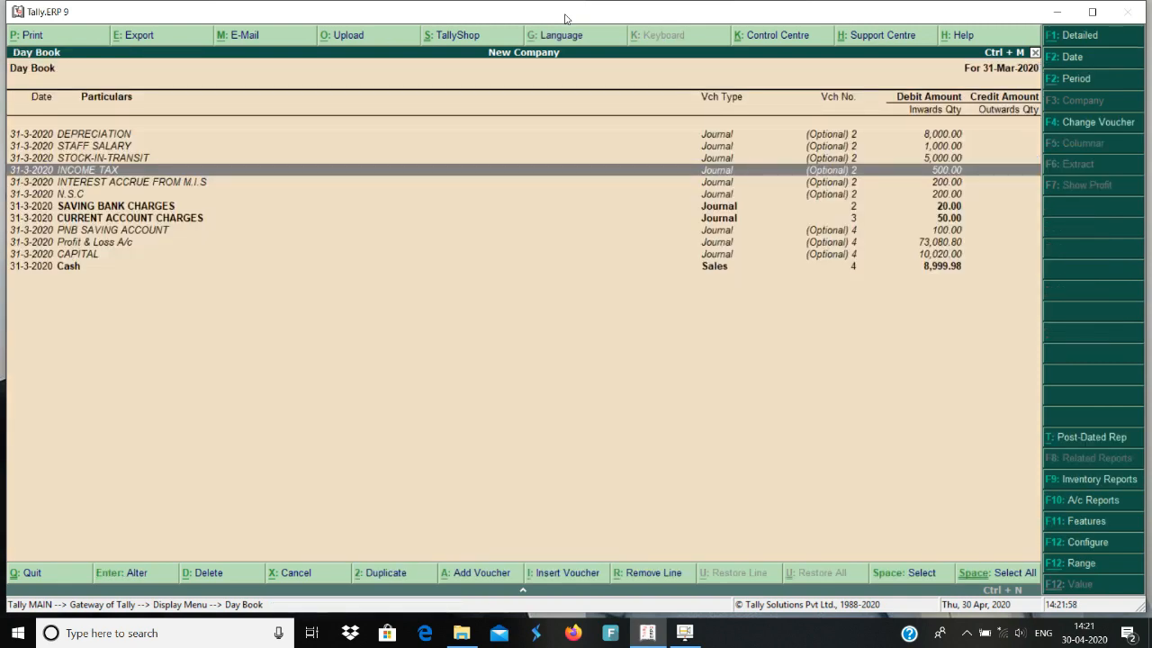
View the INTEREST ACCRUE FROM M.I.S journal voucher from the Day Book, and quit it without saving
key(Down)
key(Return)
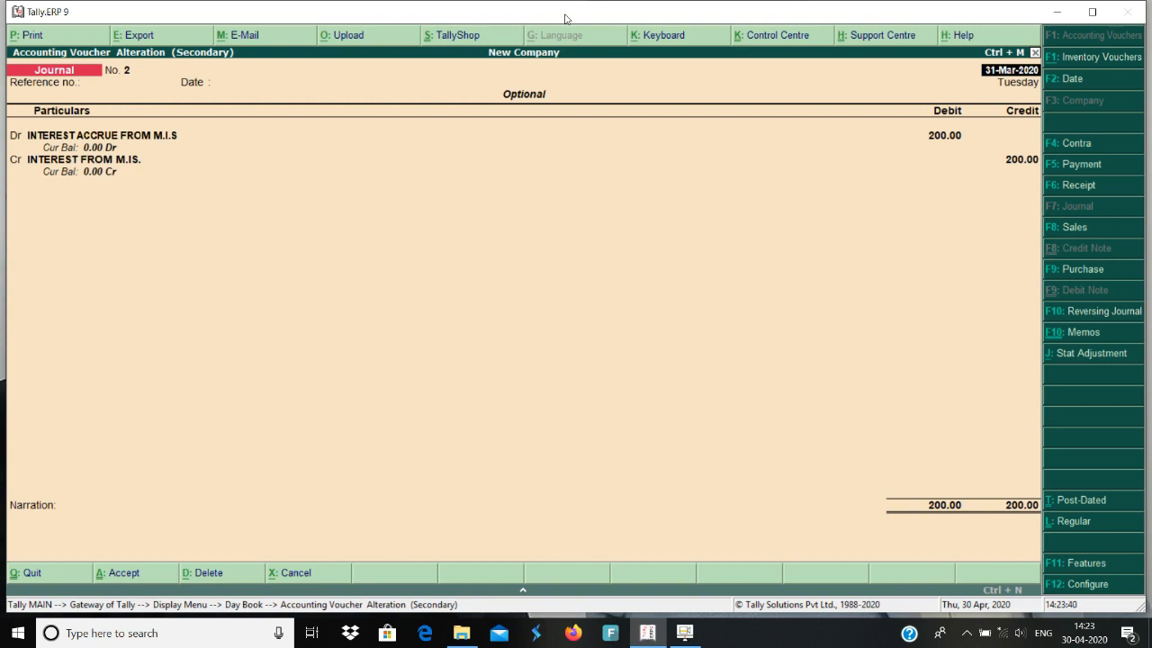
key(BackSpace)
key(Escape)
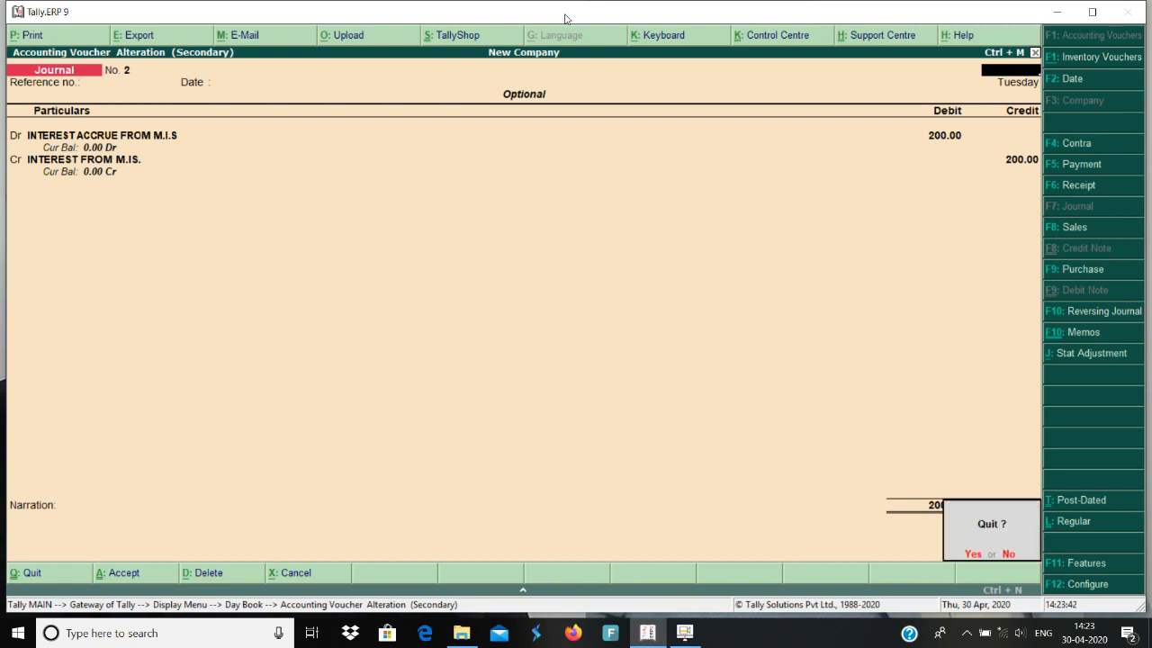
key(y)
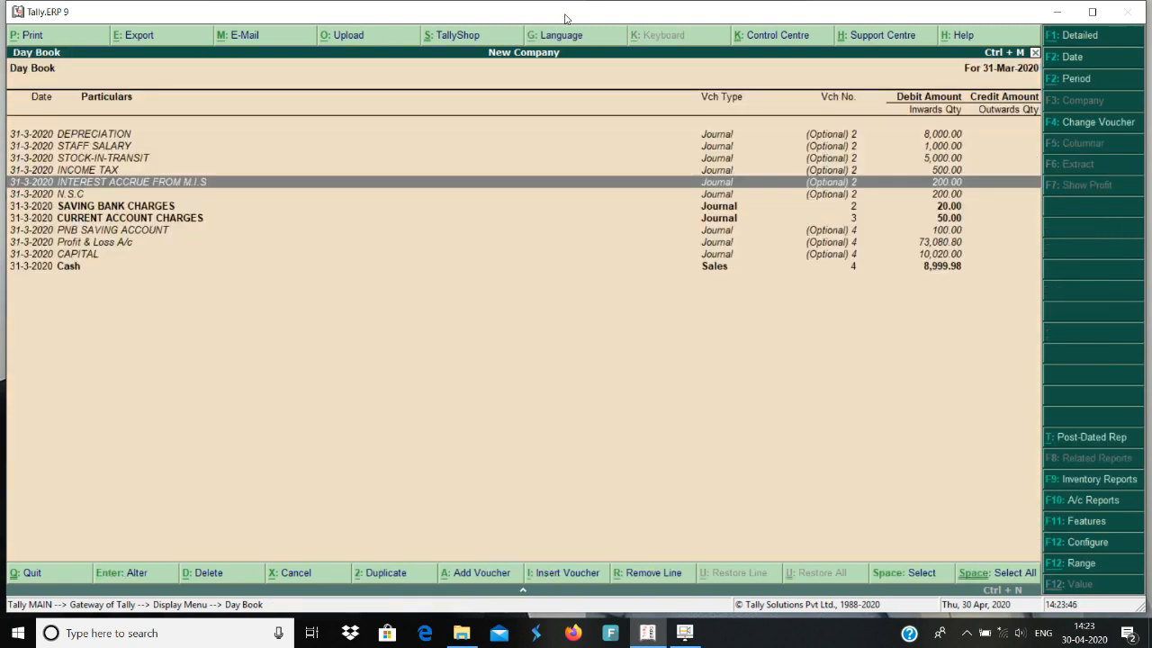
View the N.S.C journal voucher that credits INTEREST FROM NSC, and return to the Day Book
key(Down)
key(Return)
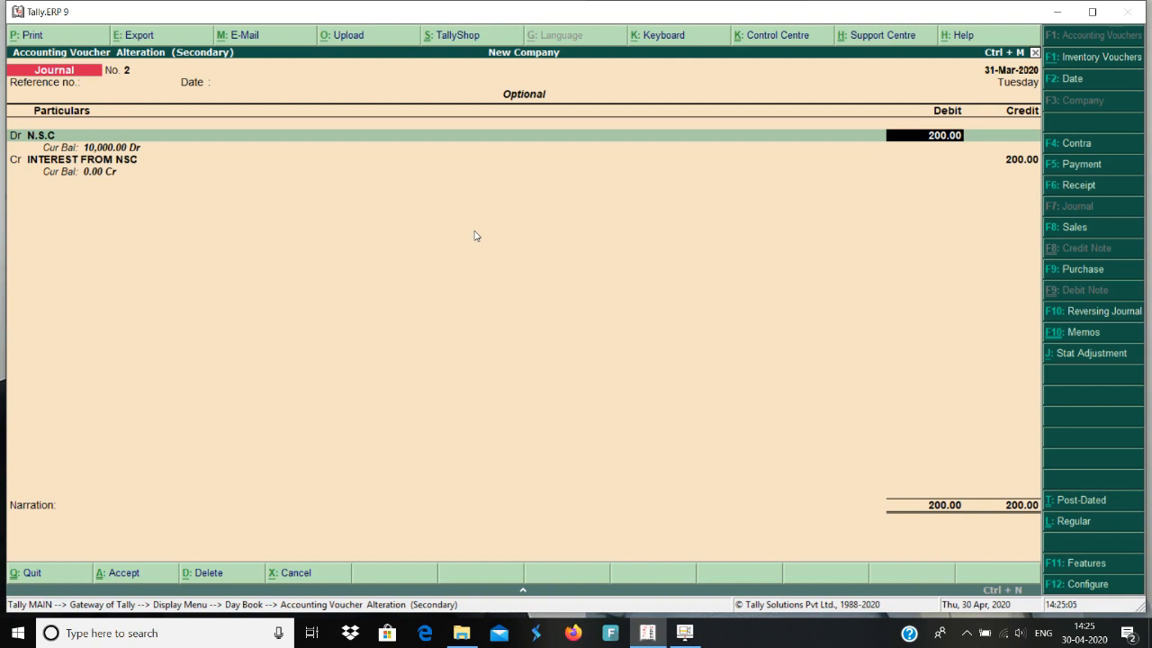
key(Escape)
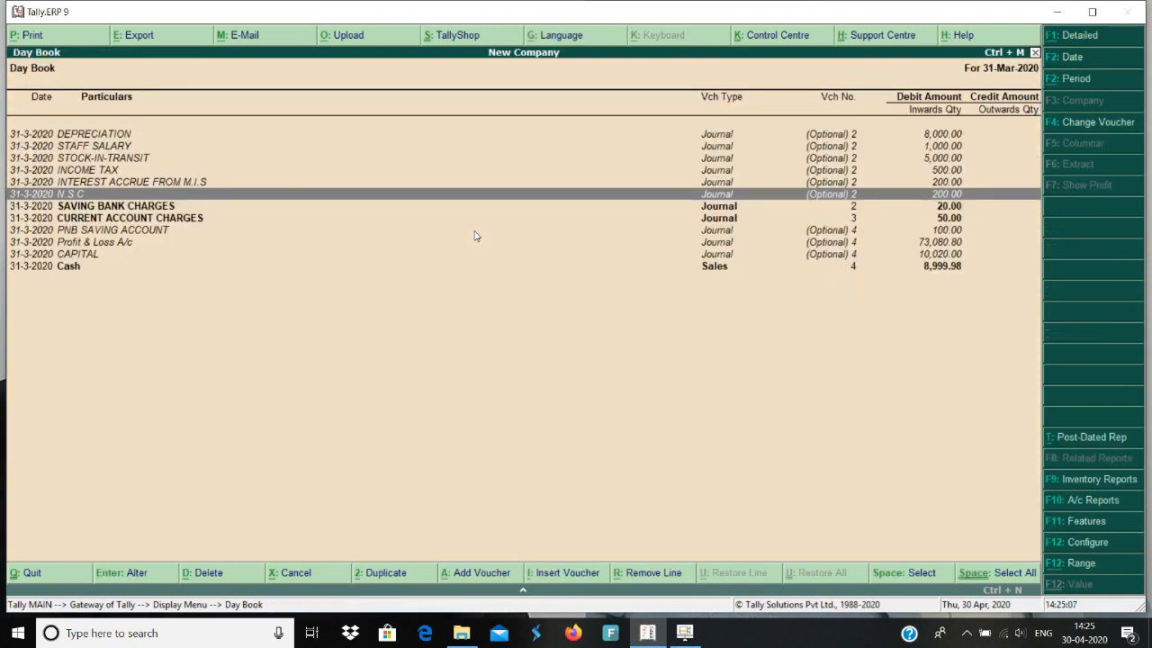
View the SAVING BANK CHARGES journal voucher, and quit back to the Day Book
key(Down)
key(Return)
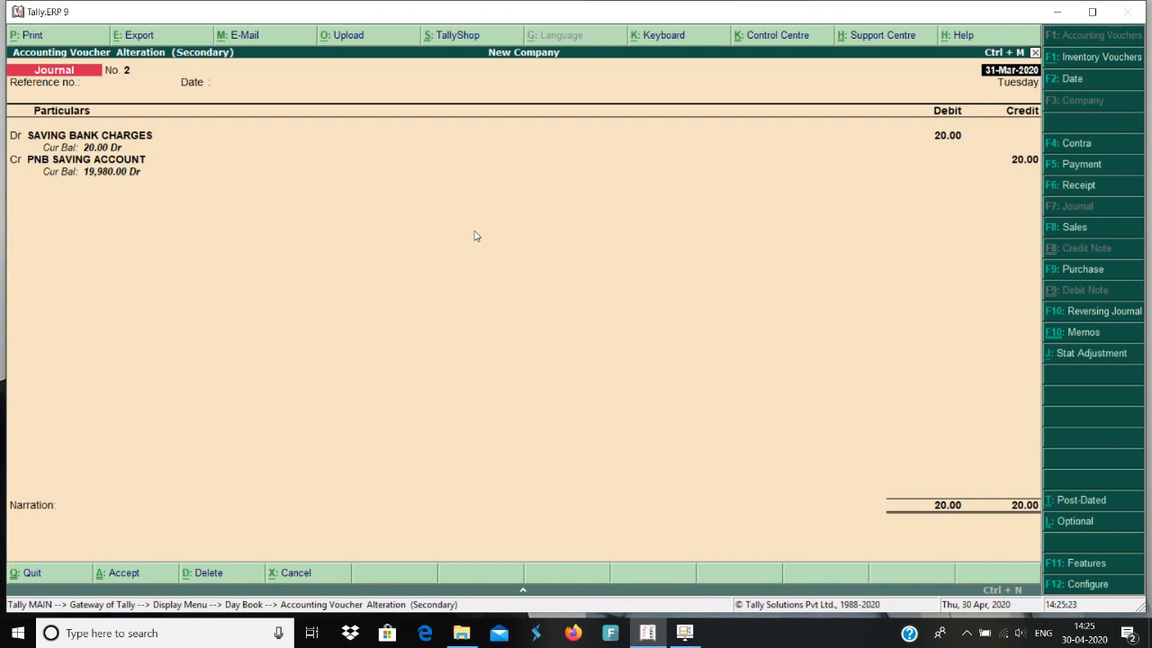
key(Escape)
key(Return)
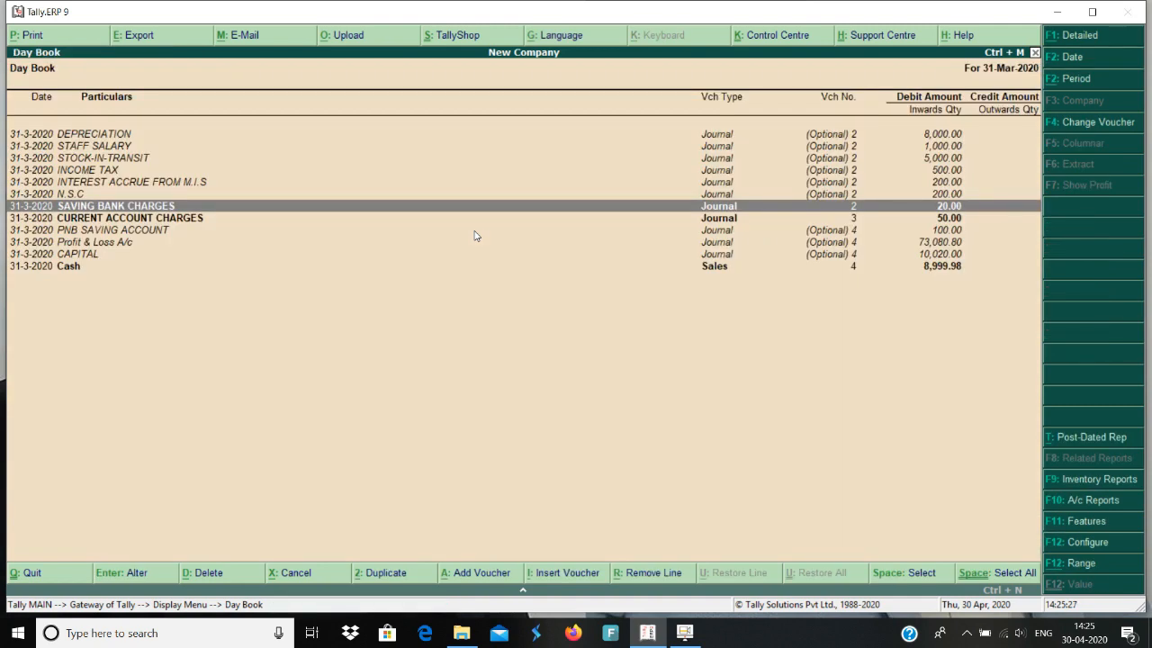
View the PNB SAVING ACCOUNT journal voucher for savings interest, and quit back to the Day Book
click(476, 232)
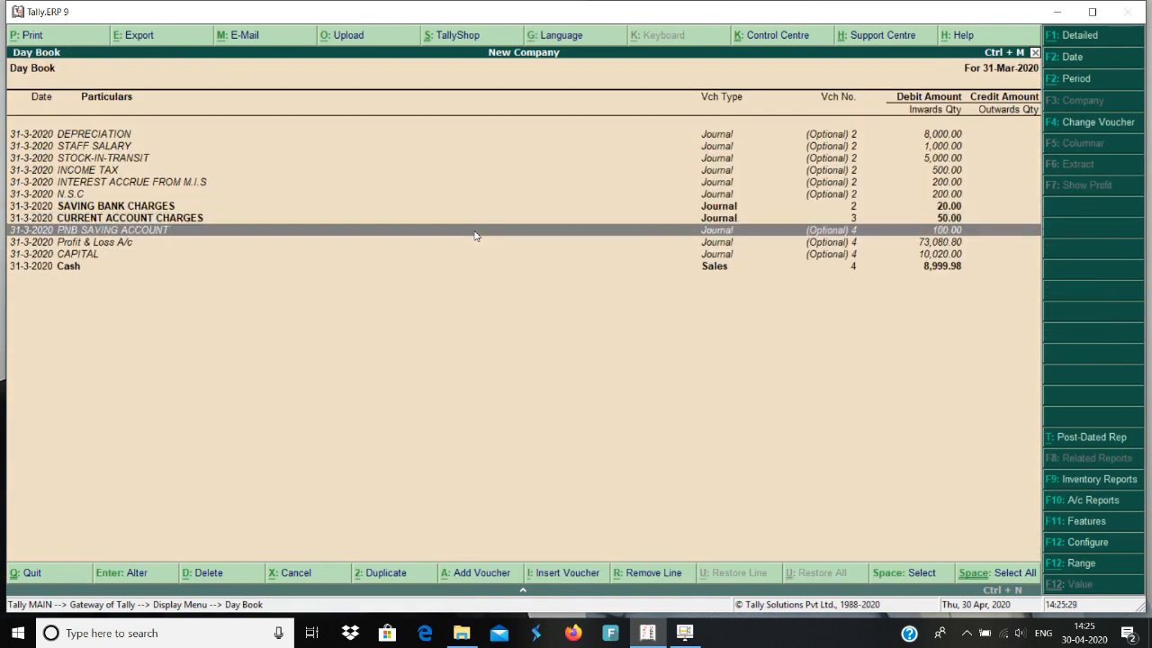
click(476, 232)
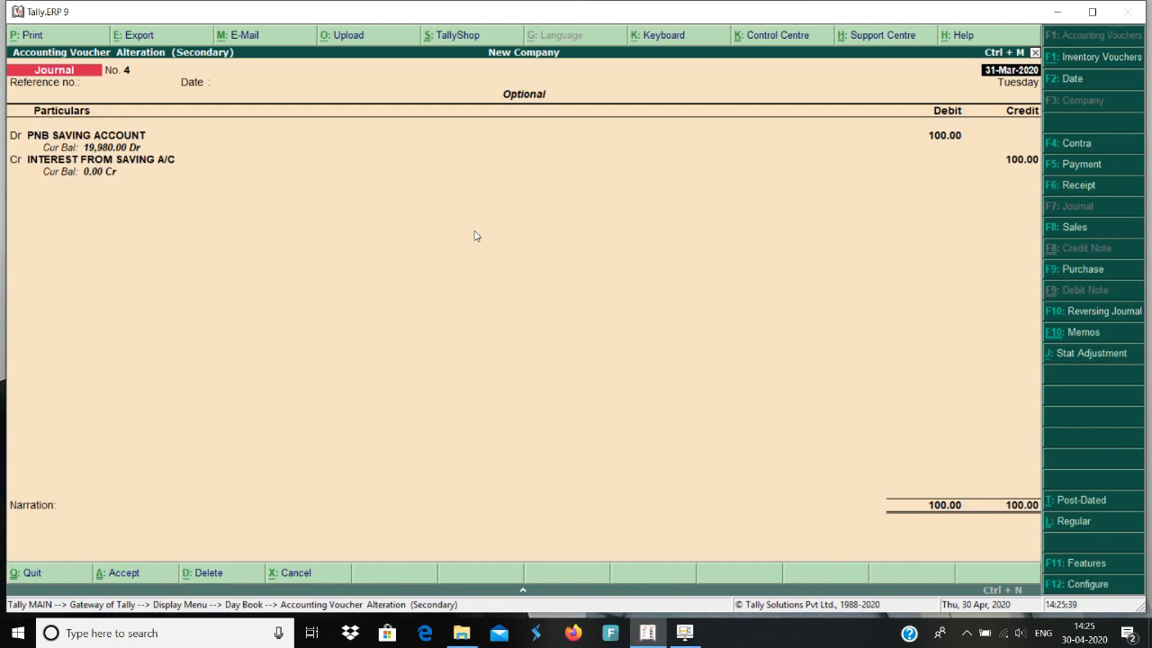
key(Escape)
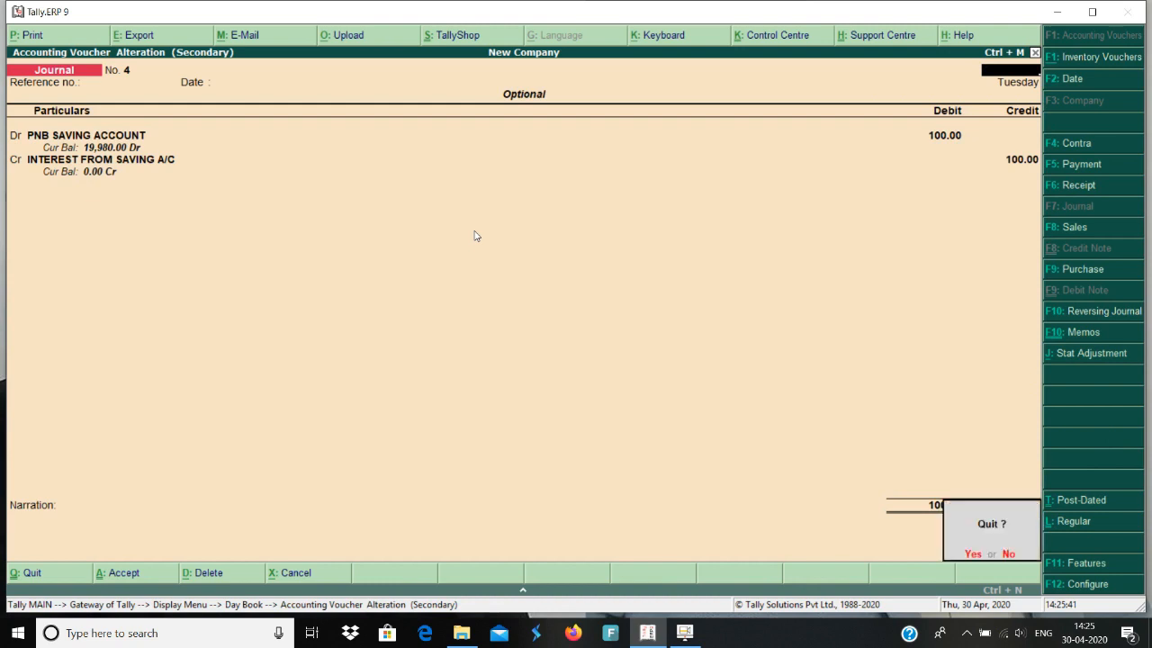
key(y)
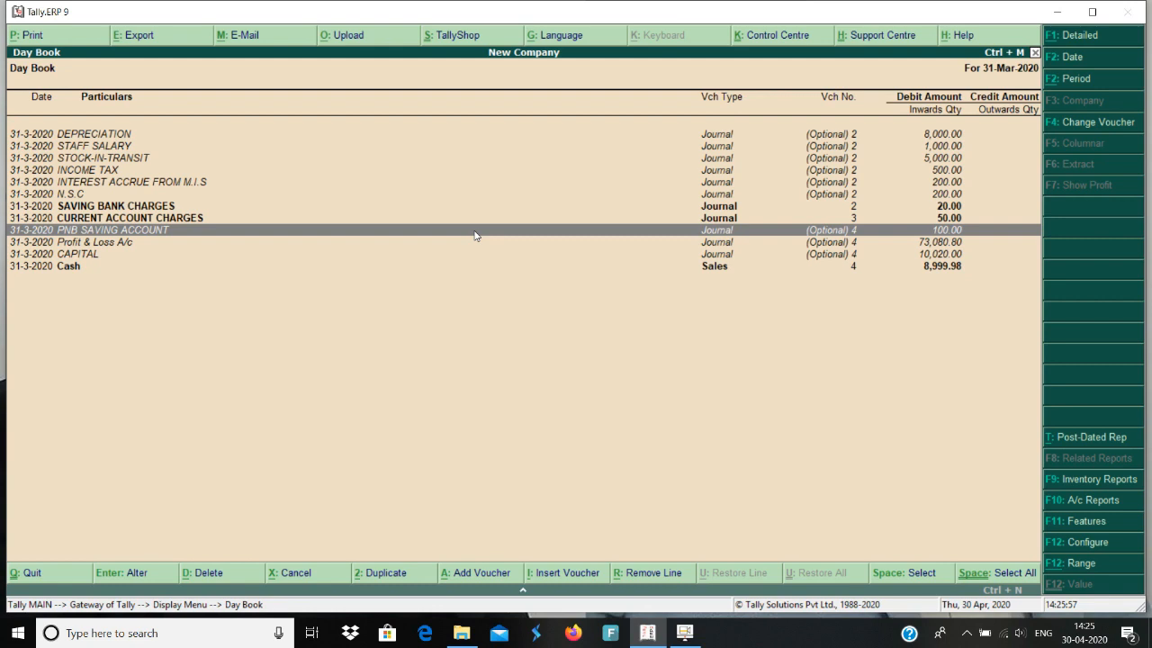
View the journal voucher transferring Profit & Loss A/c to CAPITAL, and quit back to the Day Book
key(Down)
key(Return)
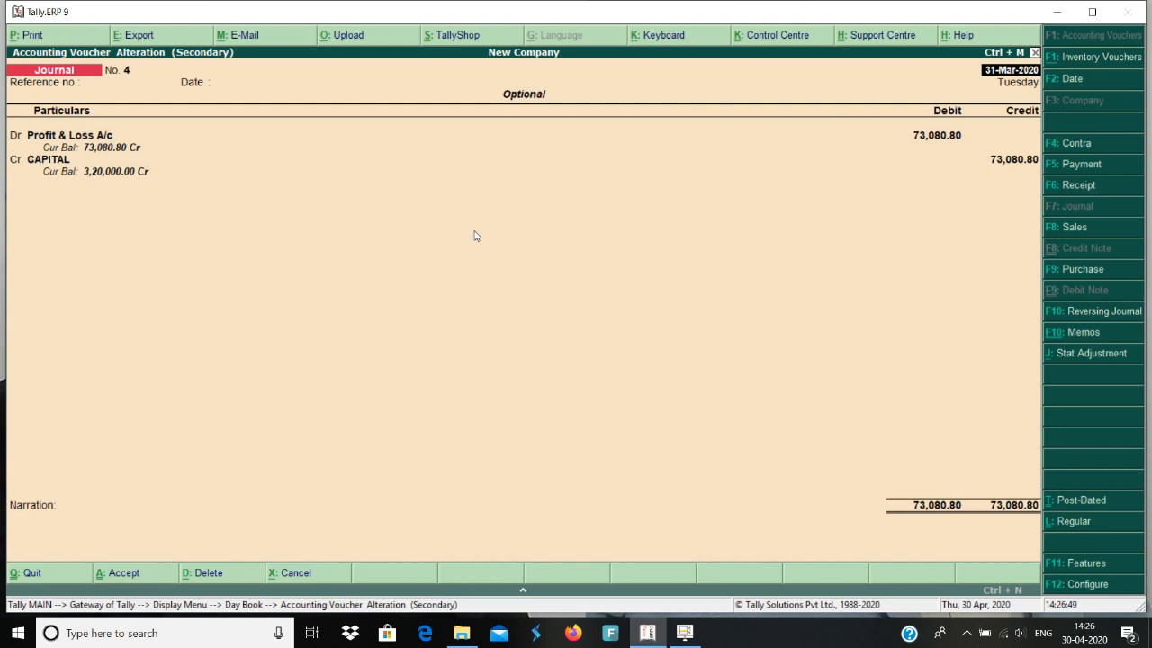
key(Escape)
key(y)
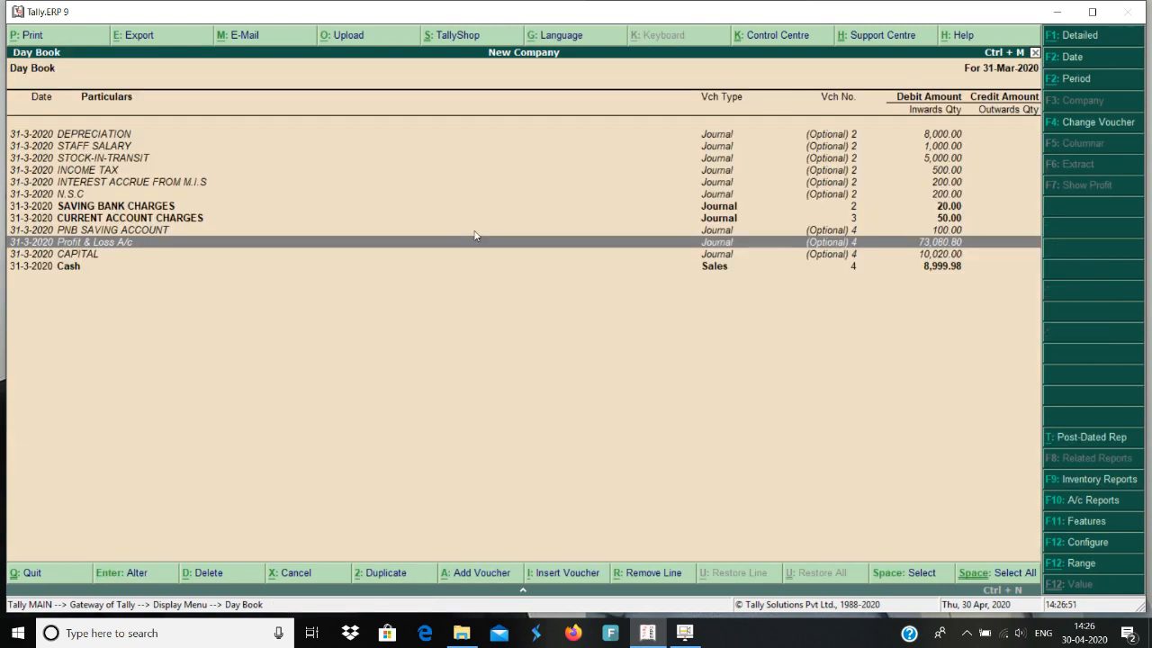
View the journal voucher that charges LIC and SAVING BANK CHARGES to CAPITAL, and quit back to the Day Book
key(Down)
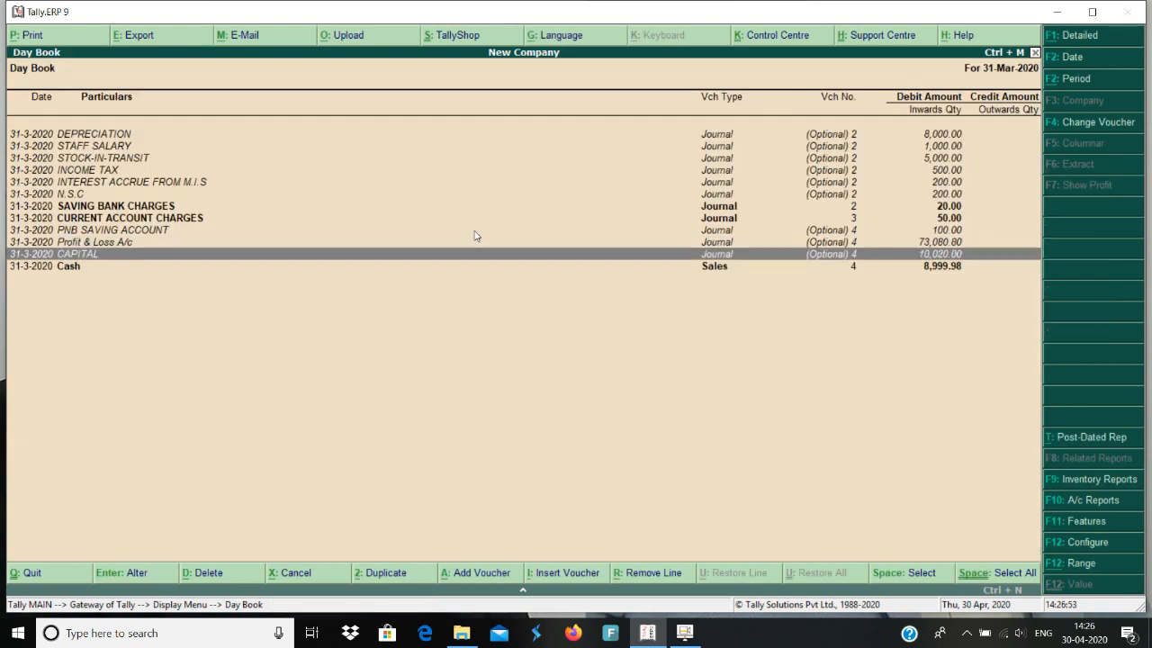
key(Return)
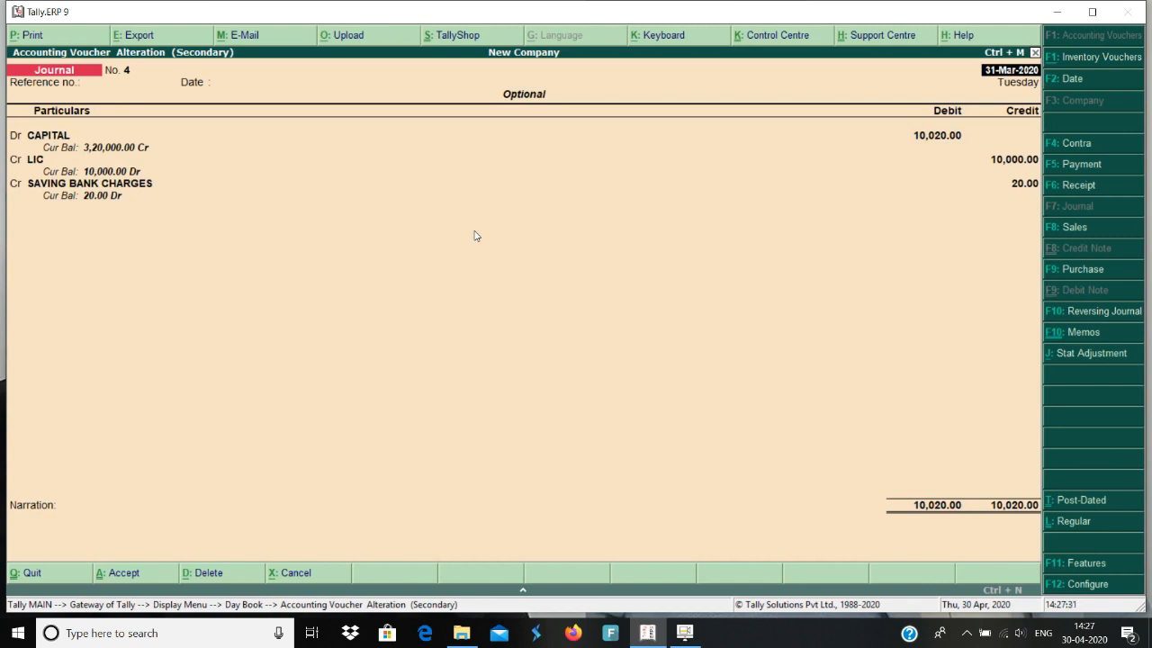
key(Escape)
key(y)
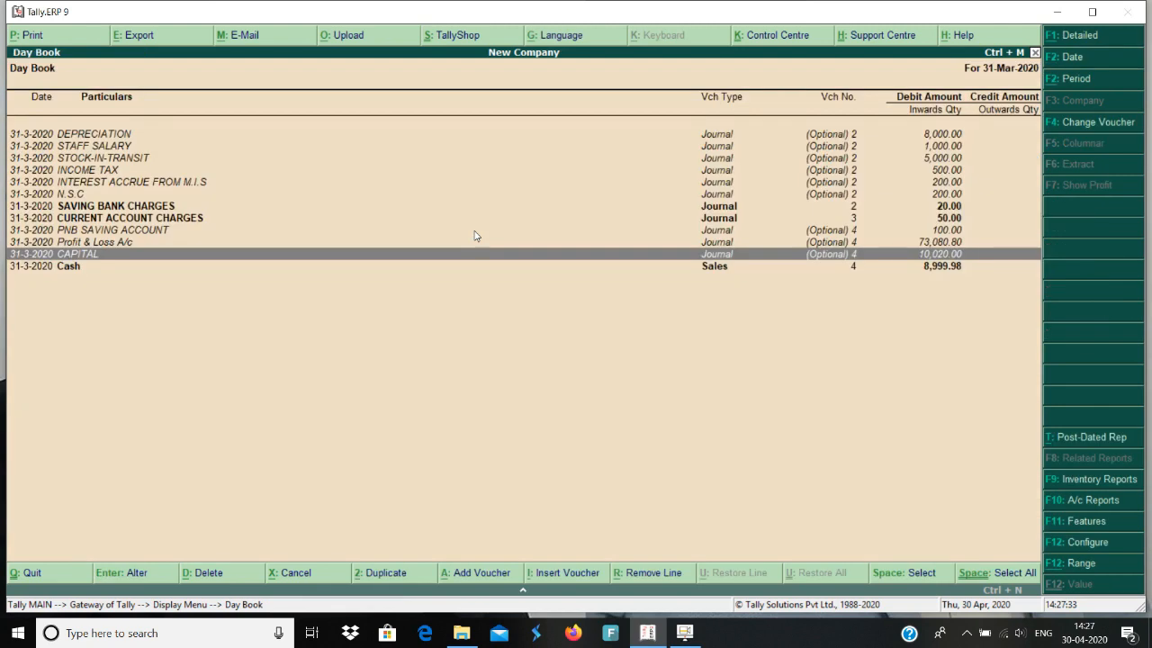
View the journal voucher transferring the M.I.S., saving account and NSC interest to CAPITAL, and quit back to the Day Book
key(Down)
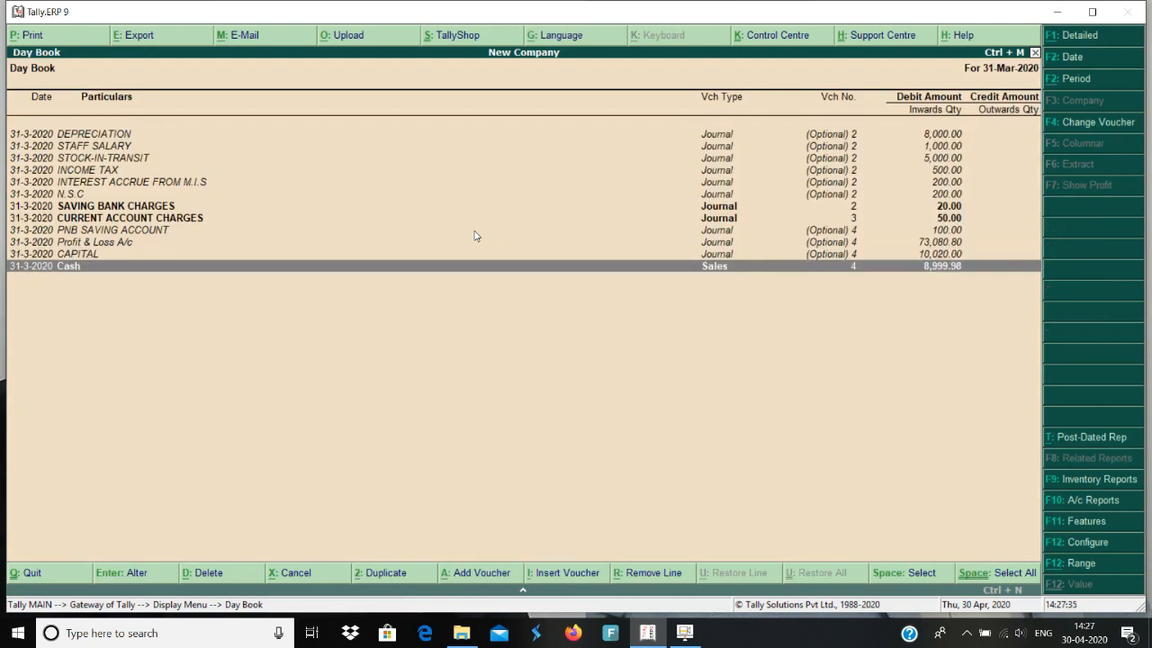
key(Return)
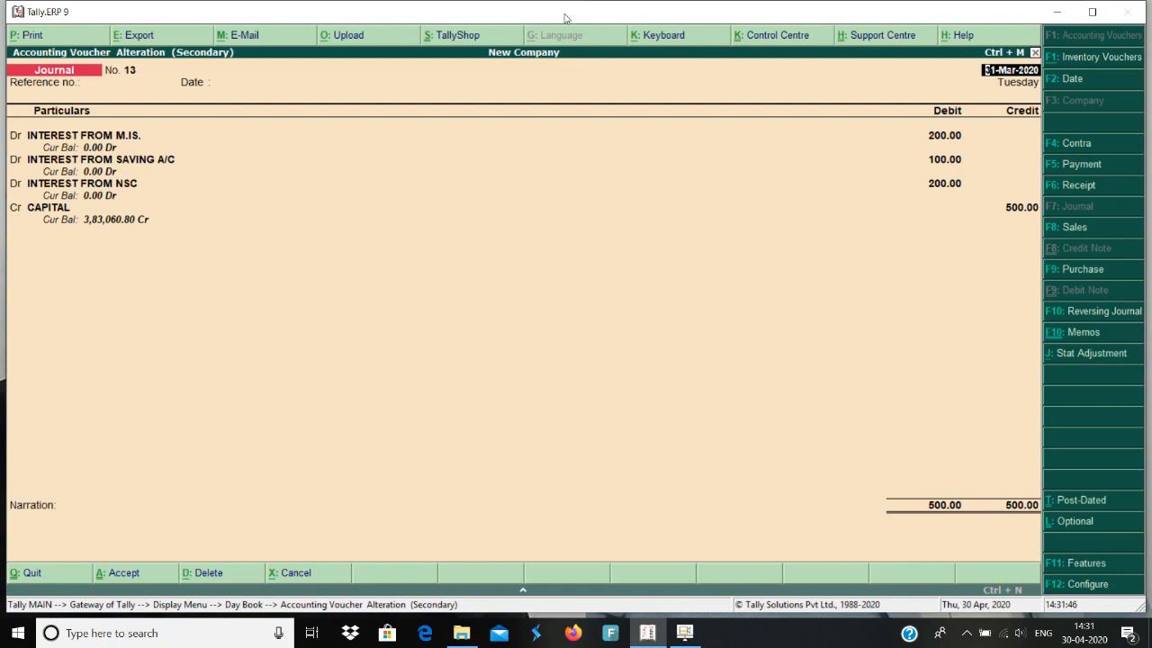
key(Escape)
key(y)
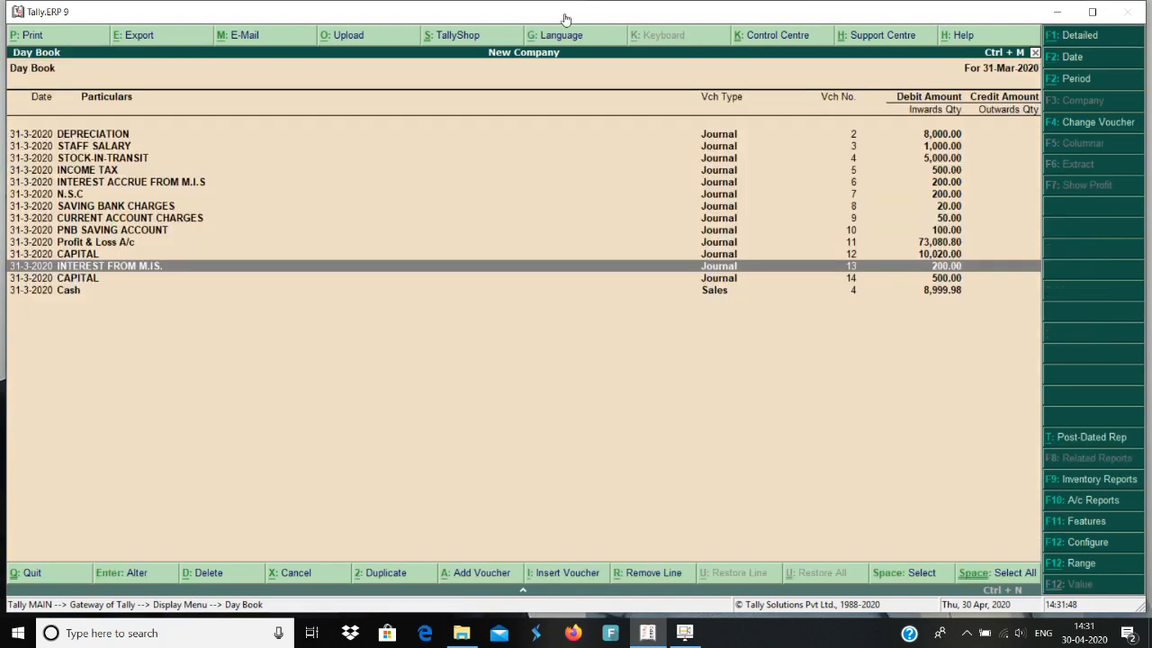
View the journal voucher that charges INCOME TAX to CAPITAL, and leave the Day Book for the Gateway of Tally
key(Down)
key(Return)
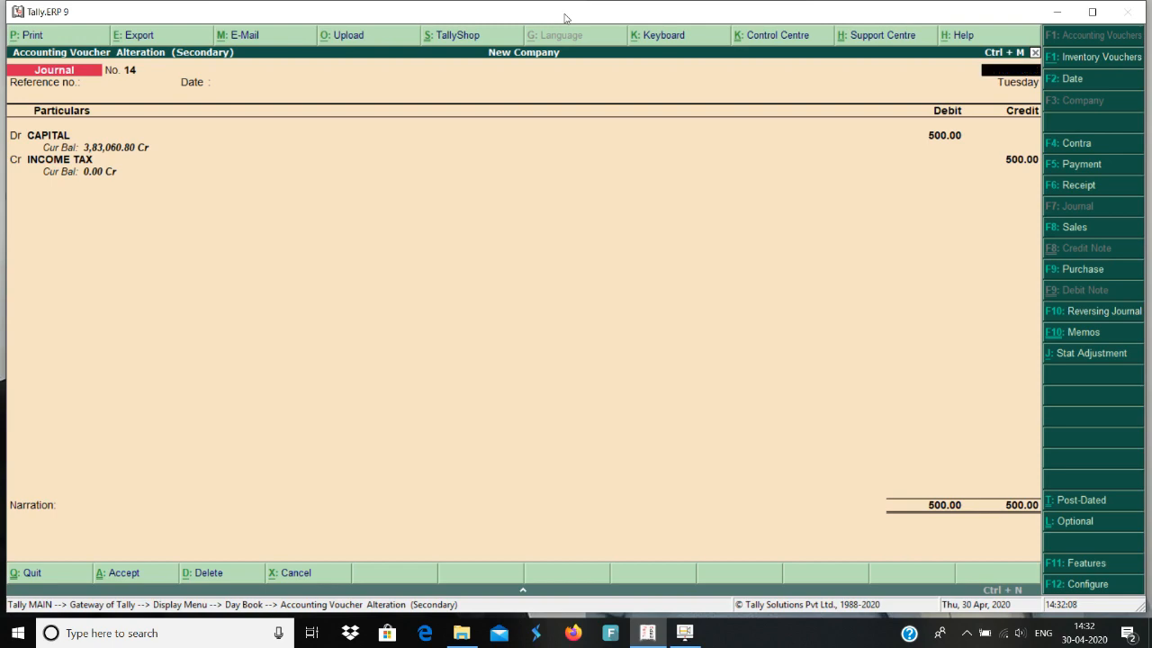
key(Escape)
key(Escape)
key(Escape)
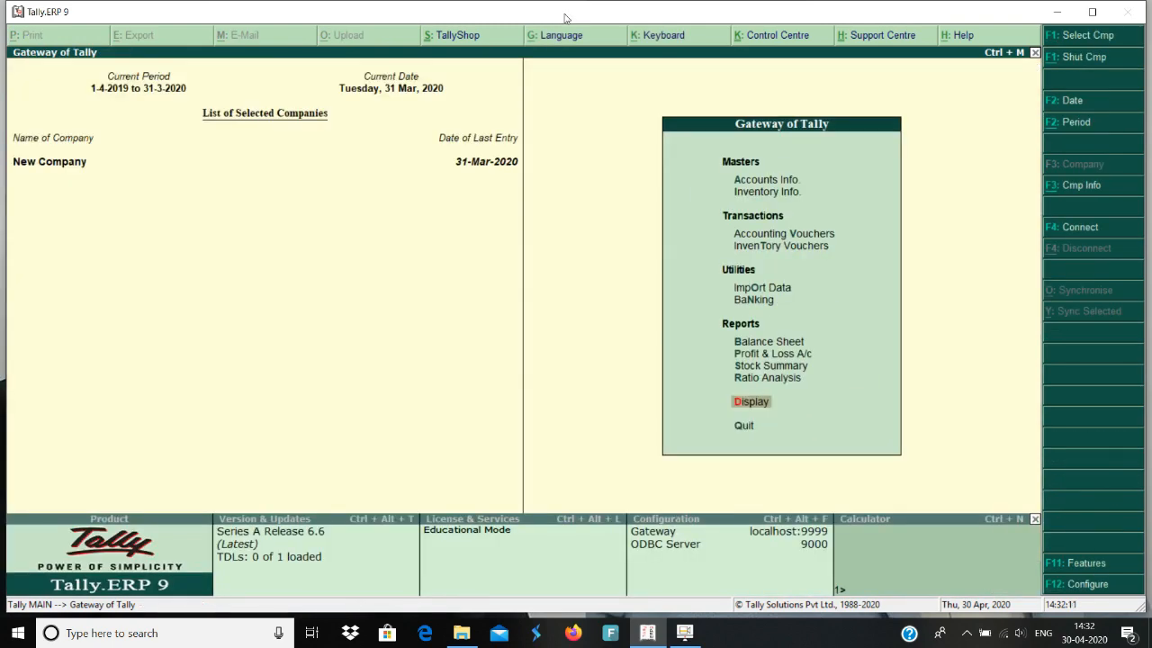
Open the Balance Sheet in detailed view and examine the ledgers listed under Capital Account
key(b)
click(1072, 45)
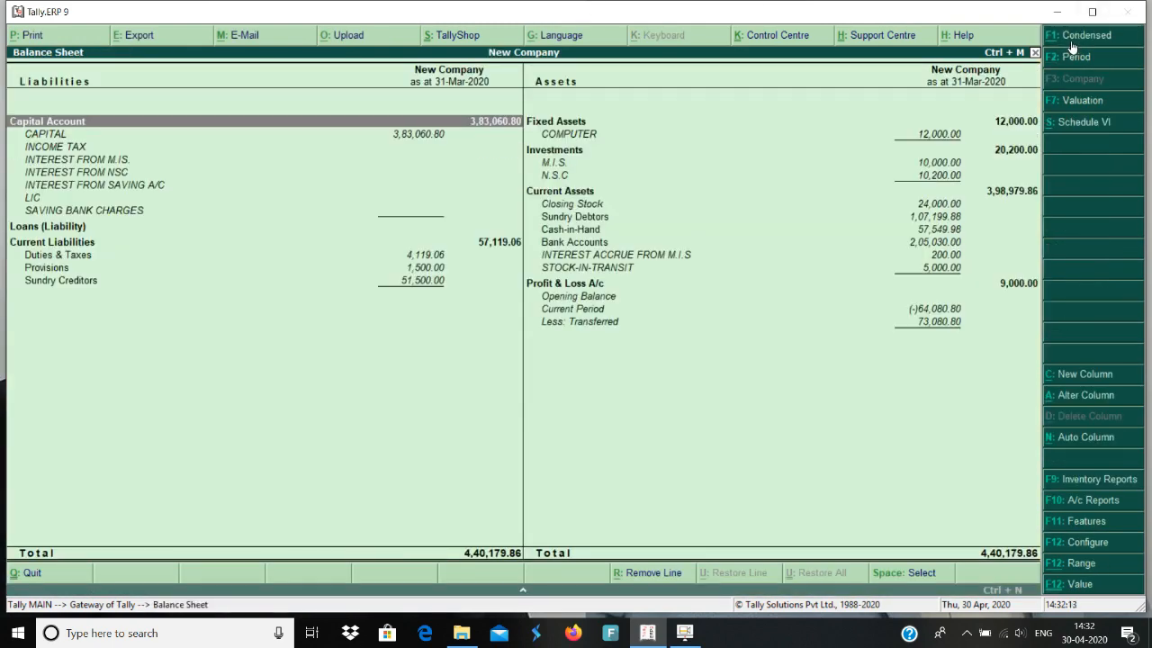
key(Down)
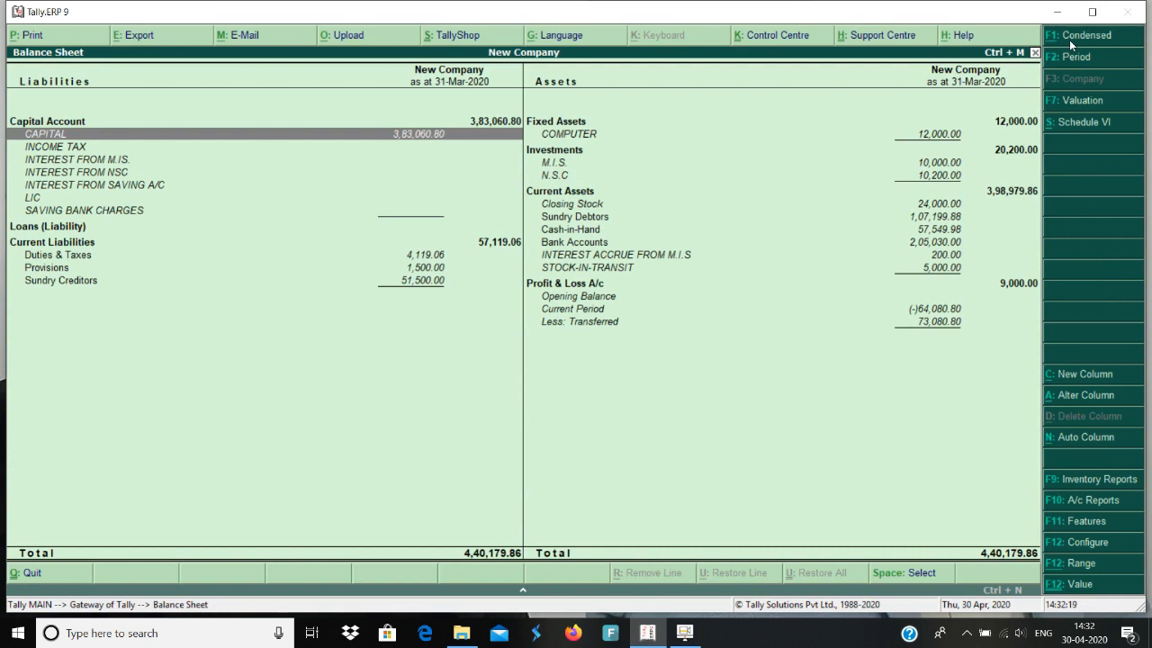
key(Down)
key(Down)
key(Down)
key(Down)
key(Down)
key(Down)
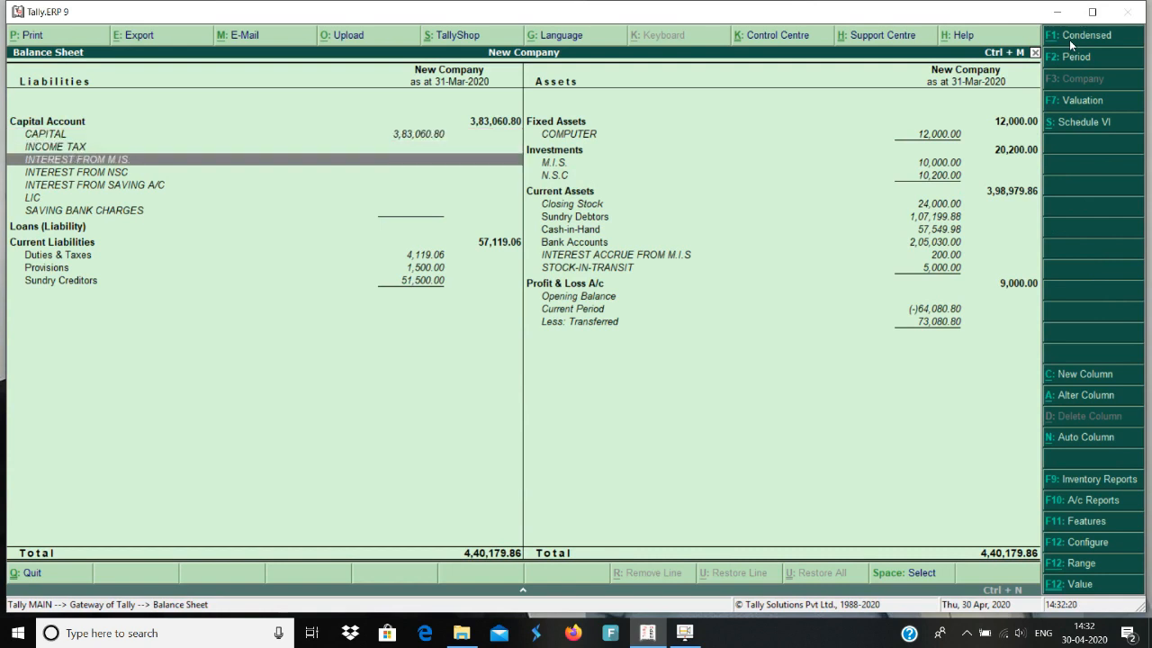
key(Up)
key(Up)
key(Up)
key(Up)
key(Up)
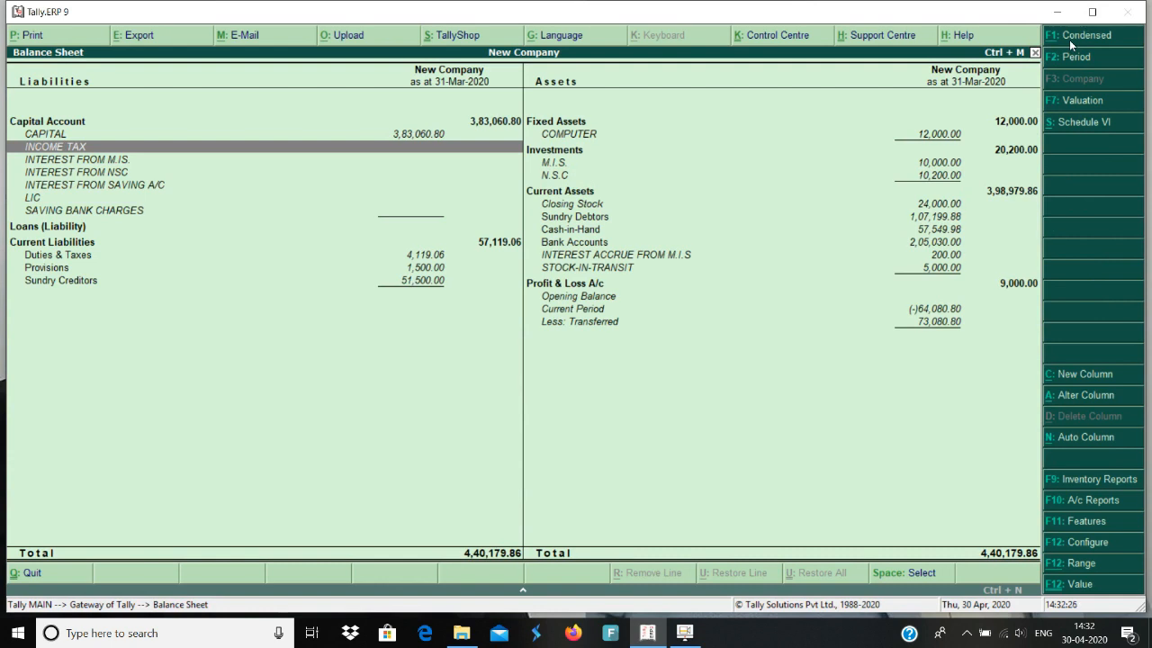
key(Up)
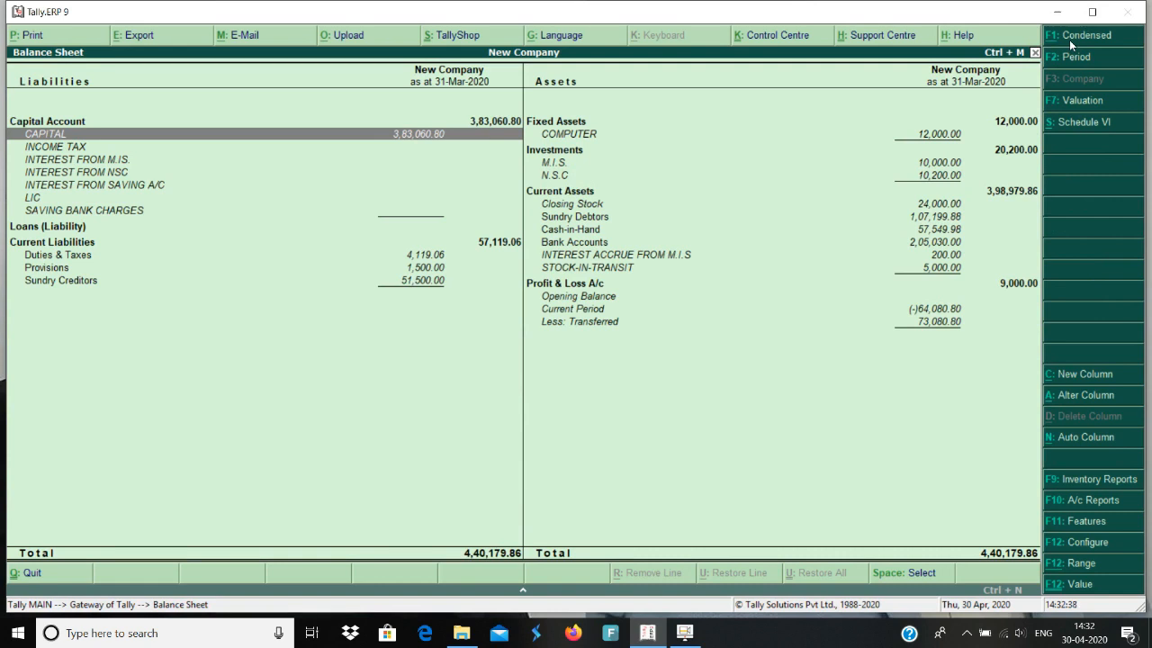
Open the Provisions group under Current Liabilities, check its income tax payable and outstanding salary ledgers, and return to the Current Liabilities summary
key(Down)
key(Down)
key(Down)
key(Down)
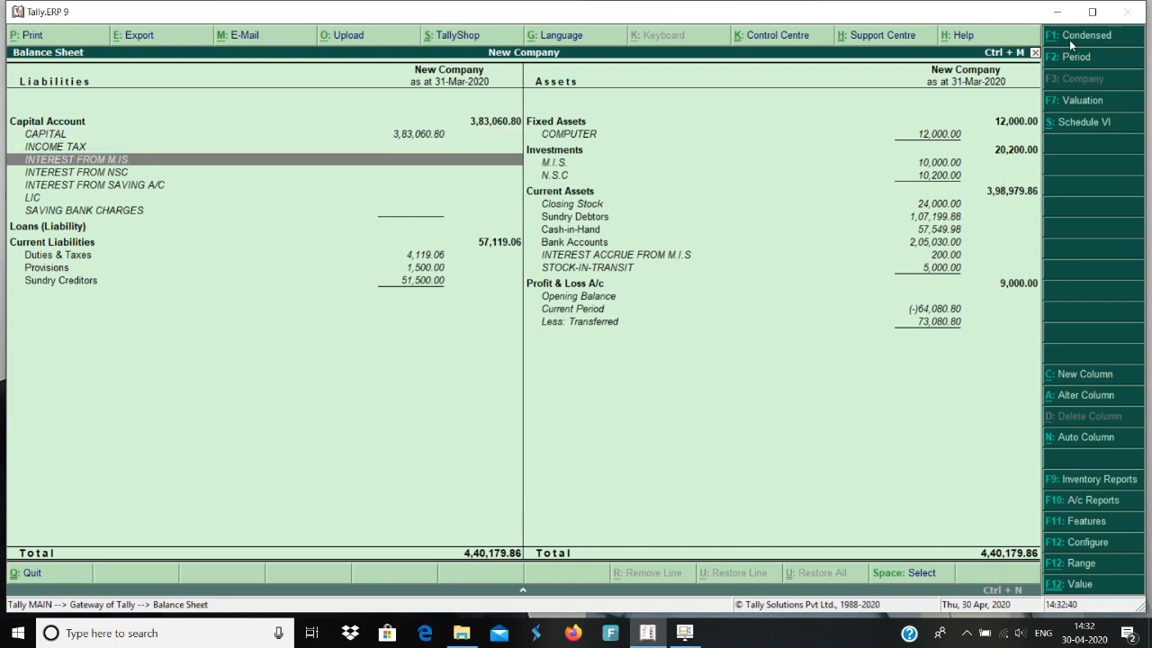
key(Down)
key(Down)
key(Down)
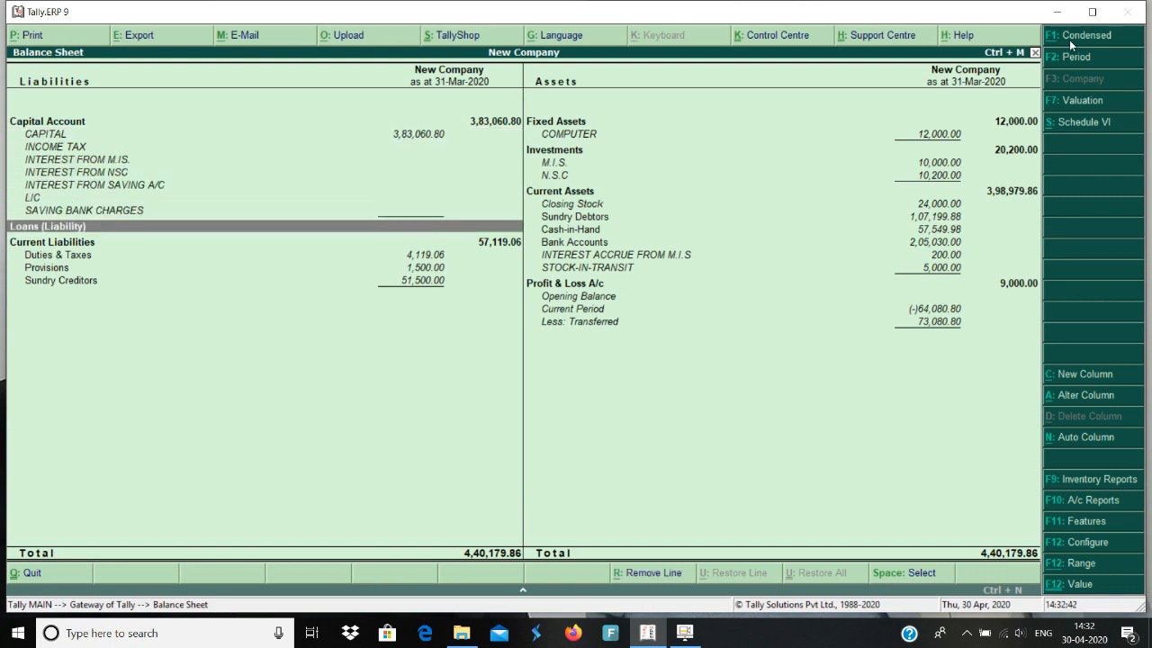
key(Down)
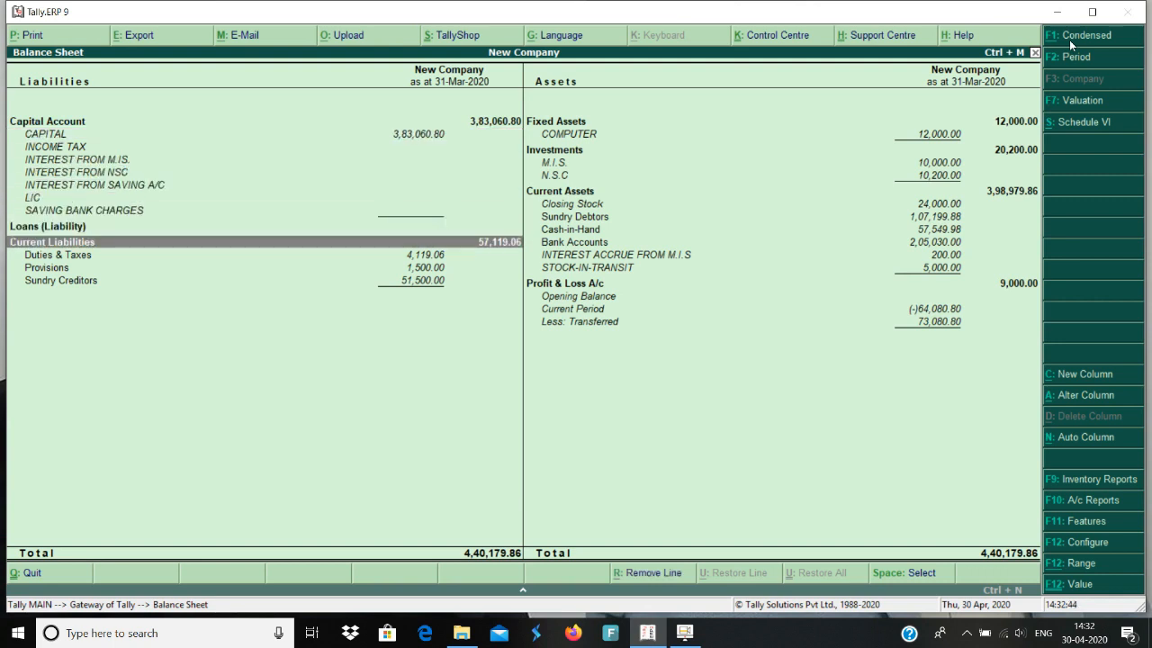
key(Return)
key(Down)
key(Return)
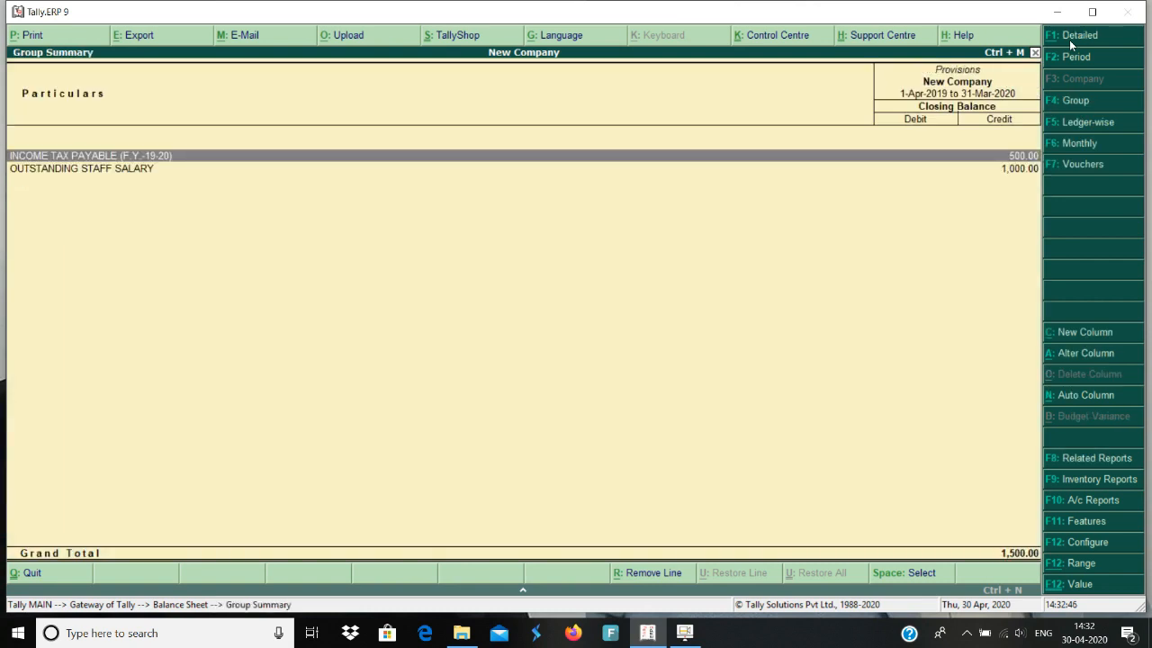
key(Down)
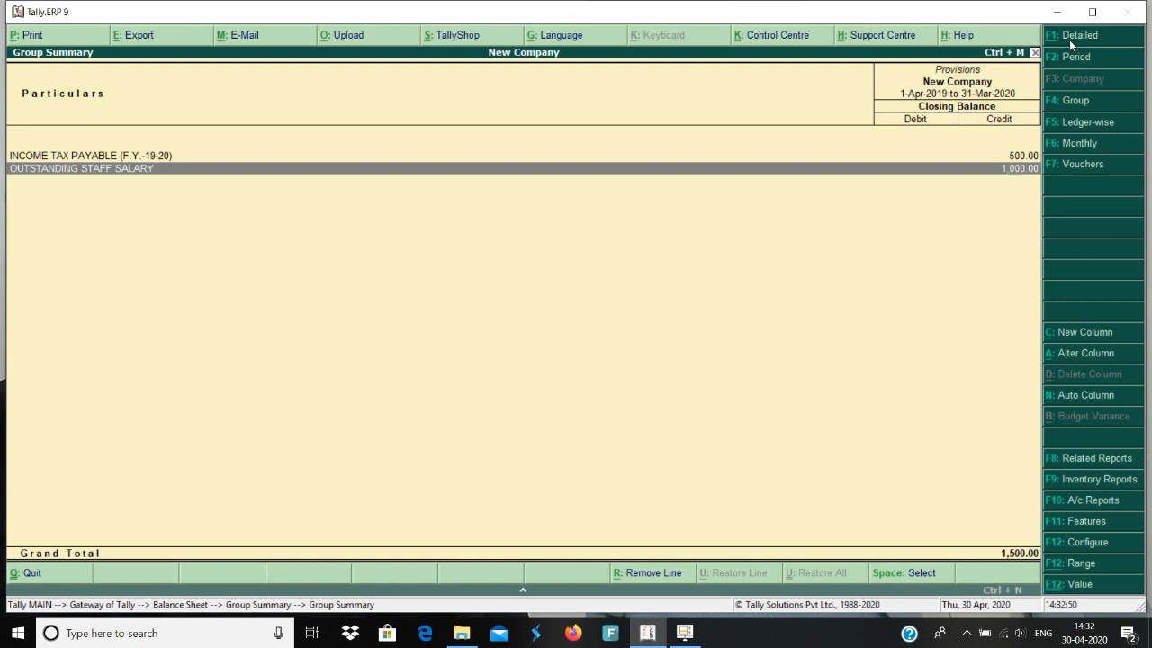
key(Up)
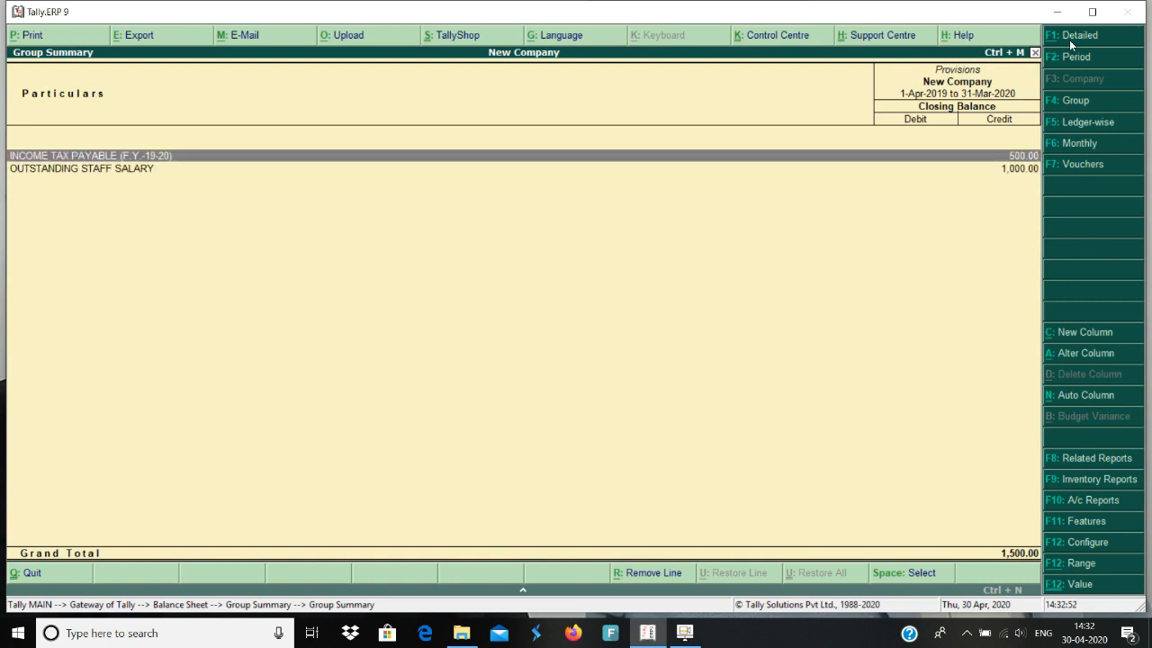
key(Escape)
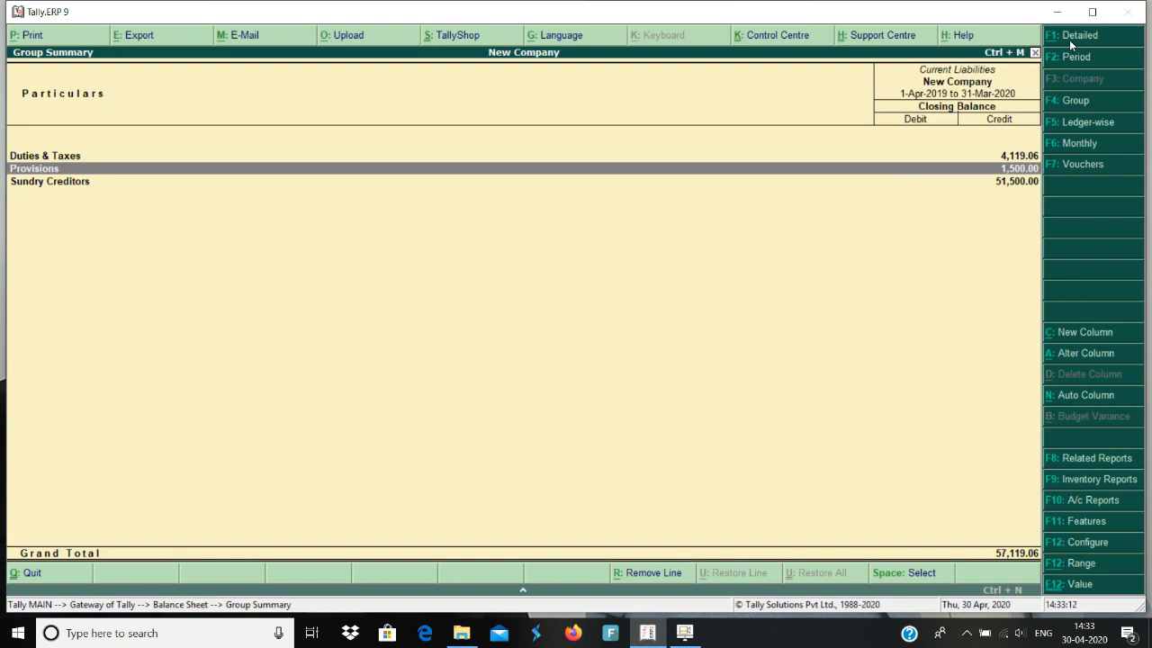
Open the Duties & Taxes group to check the output CGST and SGST ledgers, and go back to the Balance Sheet
key(Down)
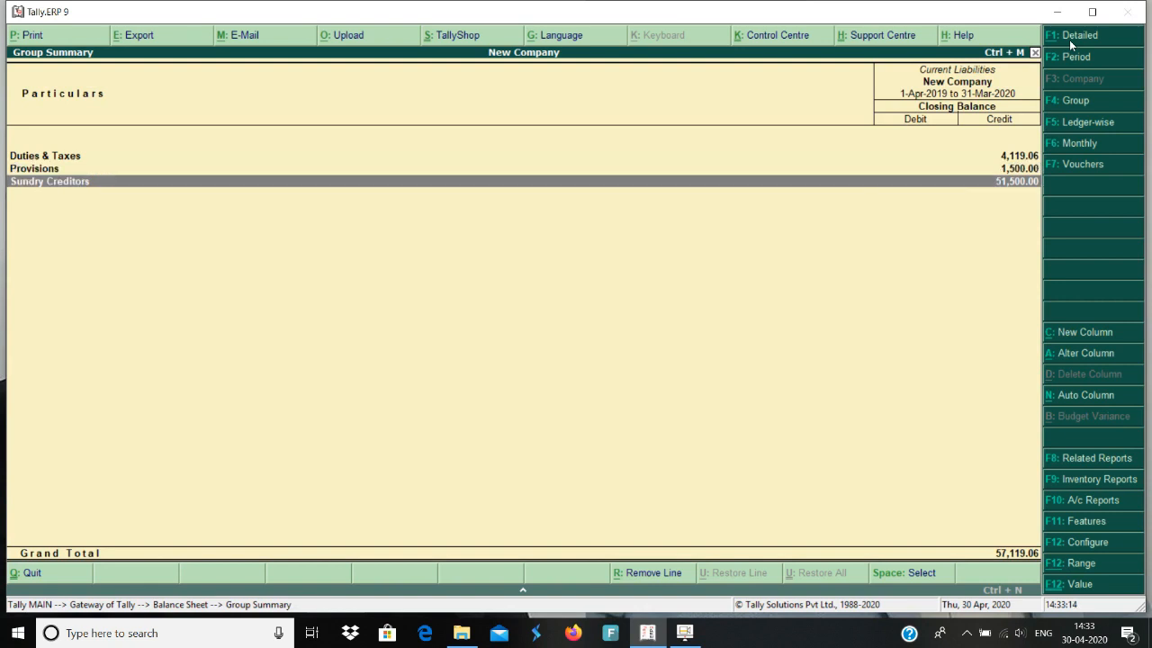
key(Up)
key(Up)
key(Return)
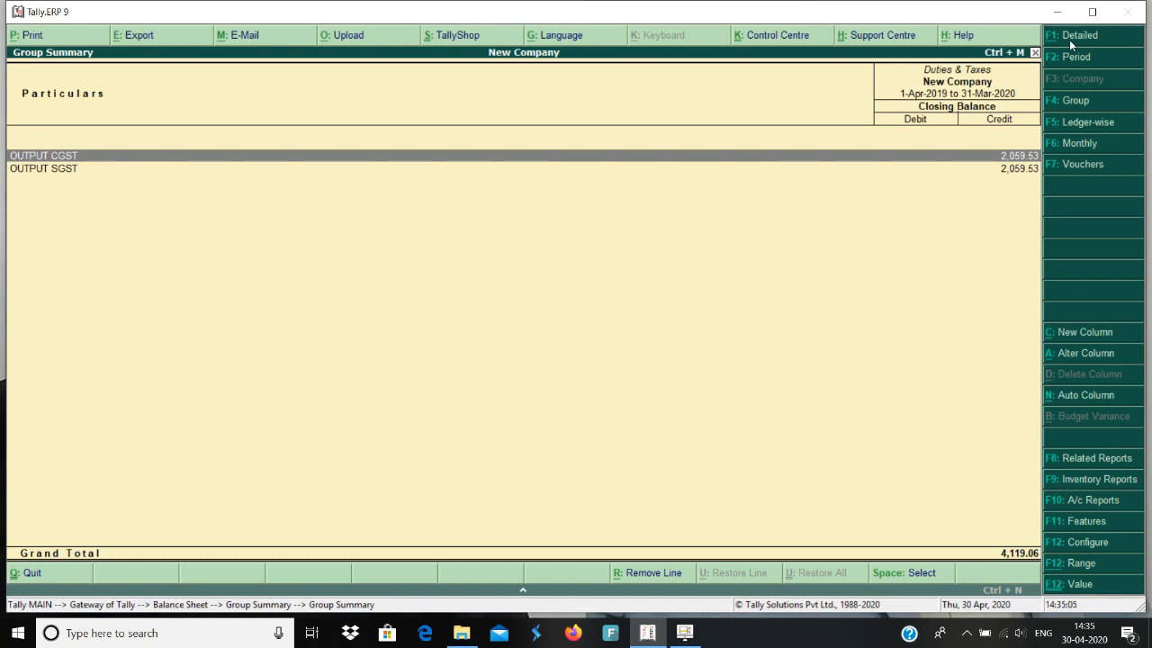
key(Escape)
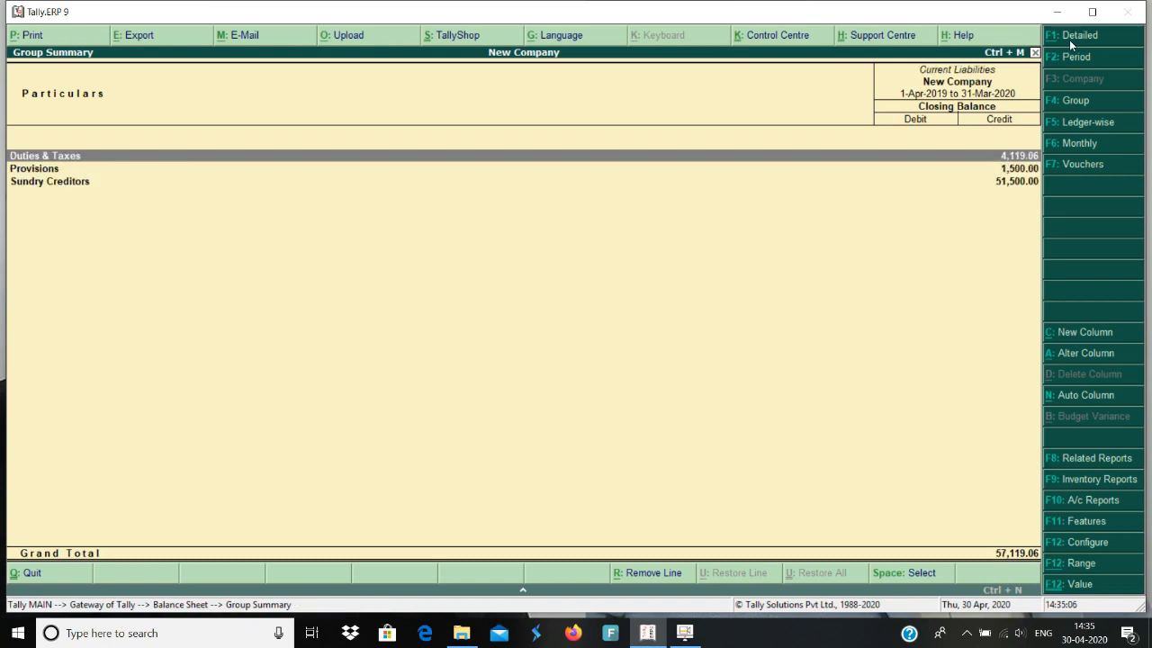
key(Escape)
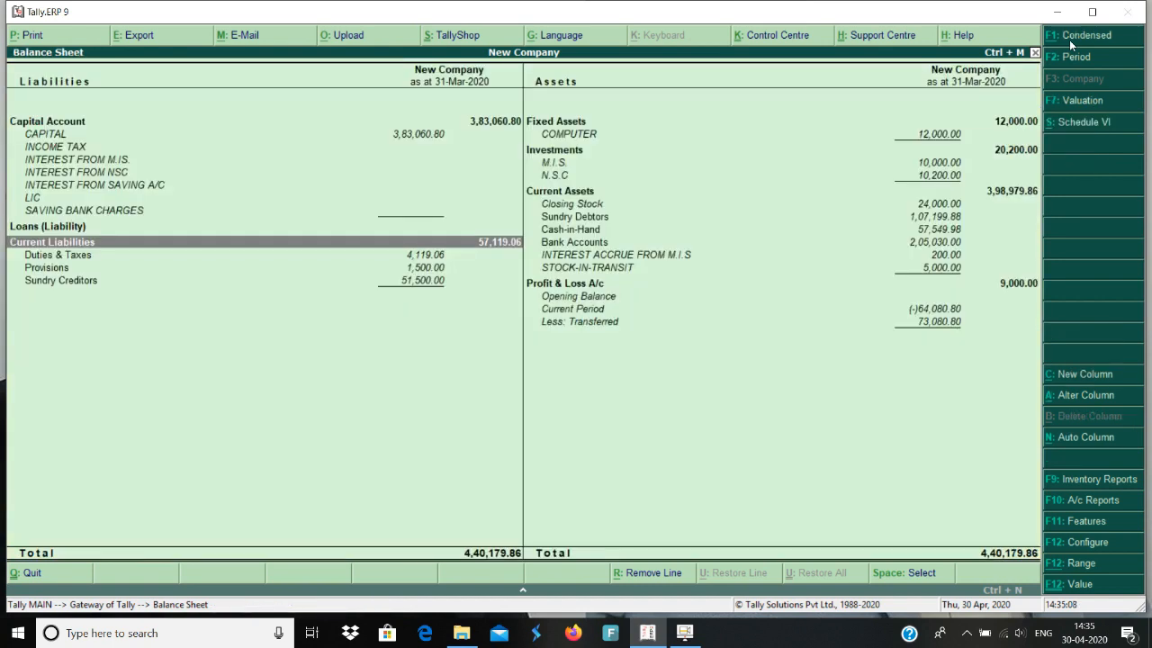
Check the STOCK-IN-TRANSIT and INTEREST ACCRUE FROM M.I.S entries under Current Assets, and return to Current Liabilities
key(Right)
key(Down)
key(Down)
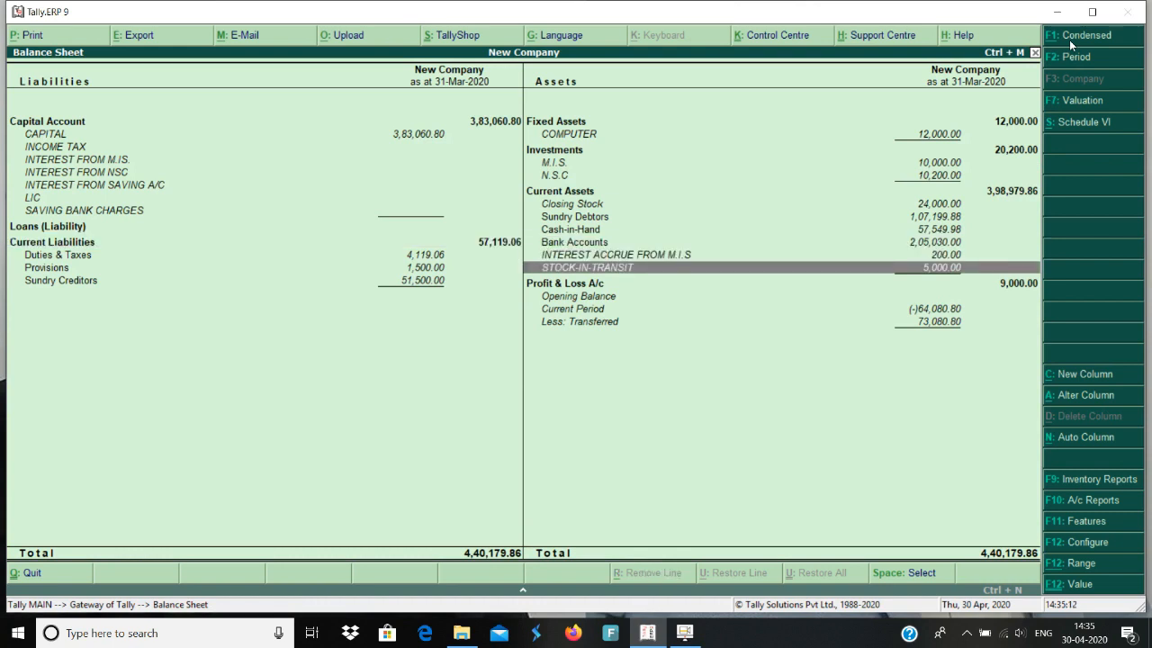
key(Up)
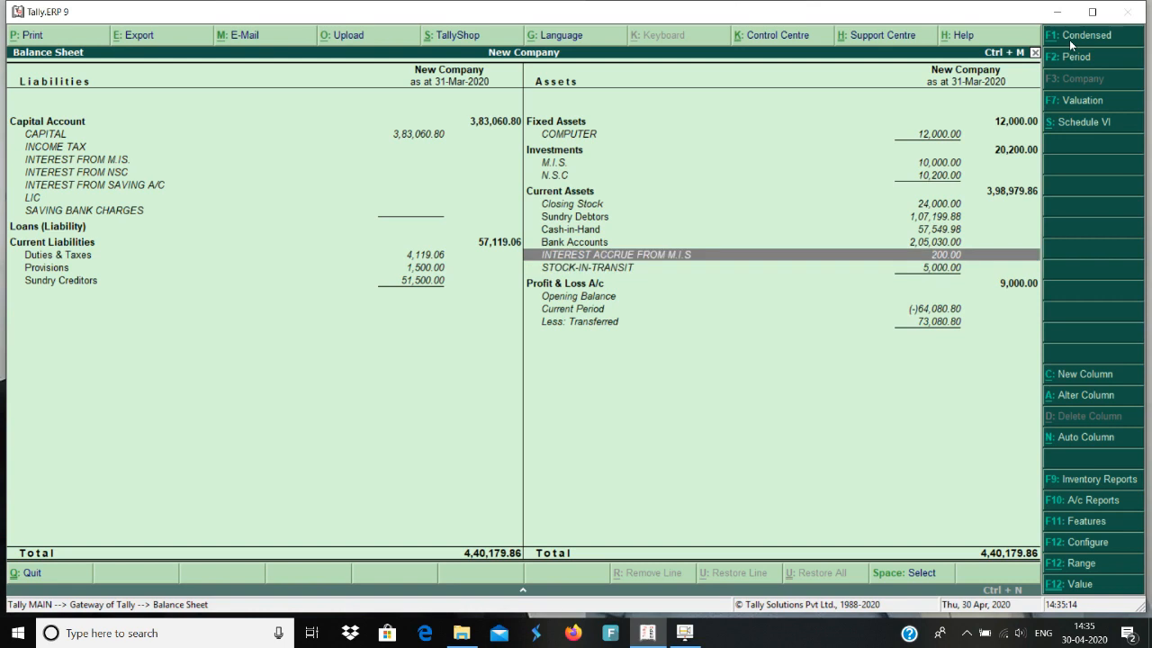
key(Left)
key(Up)
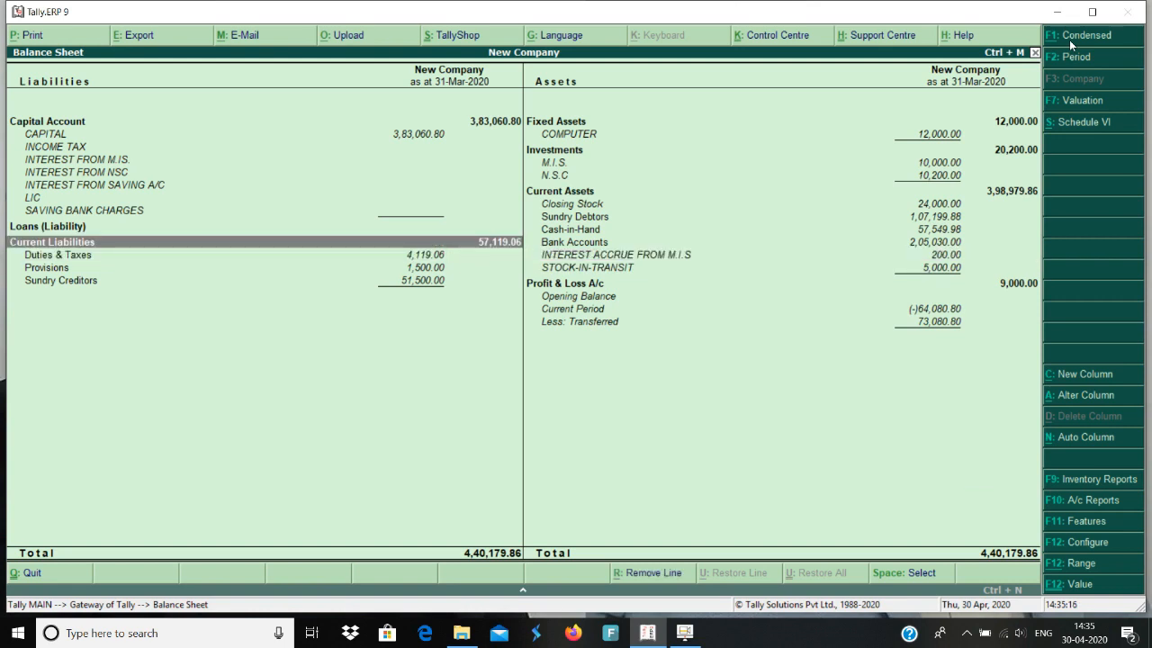
View the monthly summary of the RAM HARDWARE ledger under Sundry Creditors, and go back to the Balance Sheet
key(Return)
key(Down)
key(Down)
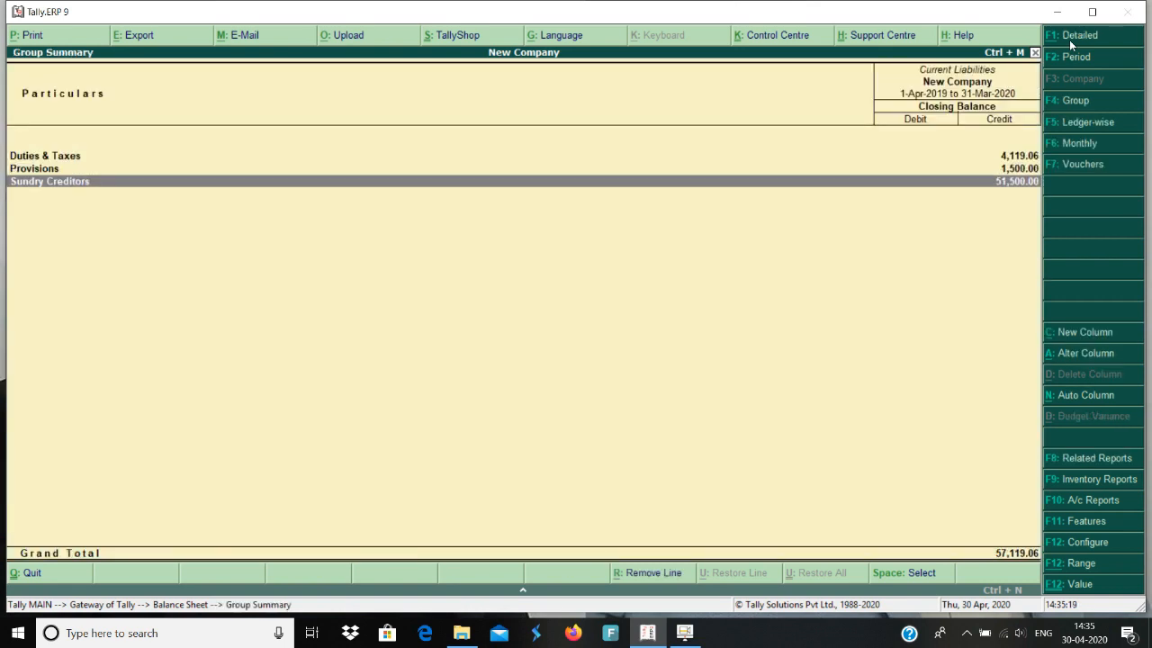
key(Return)
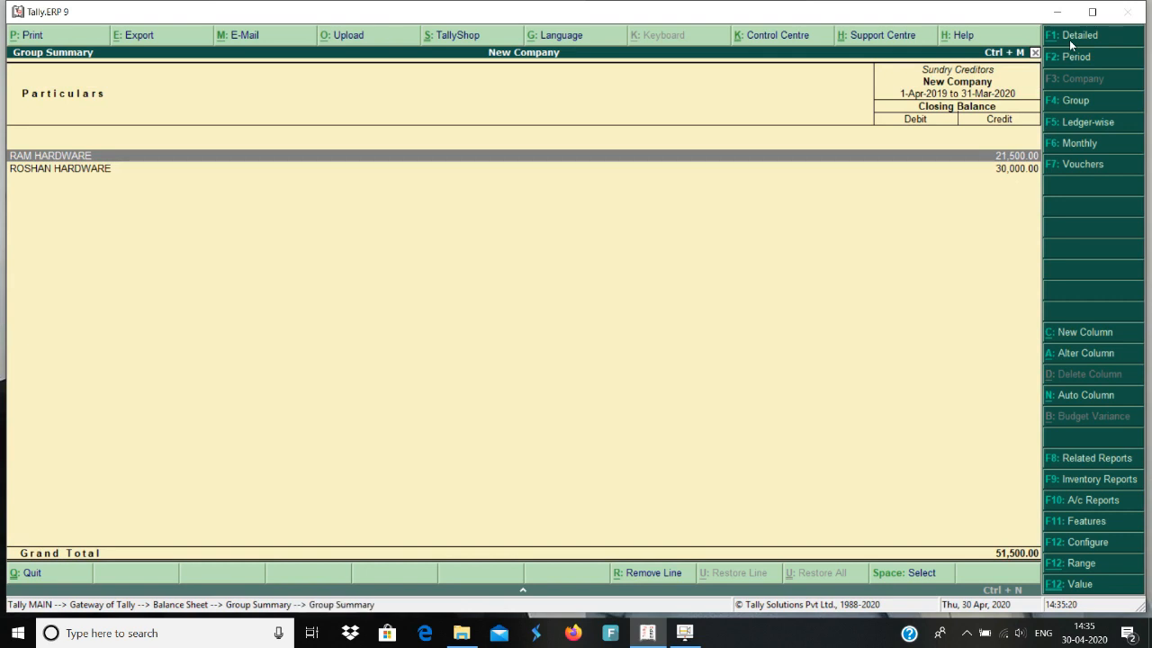
key(Return)
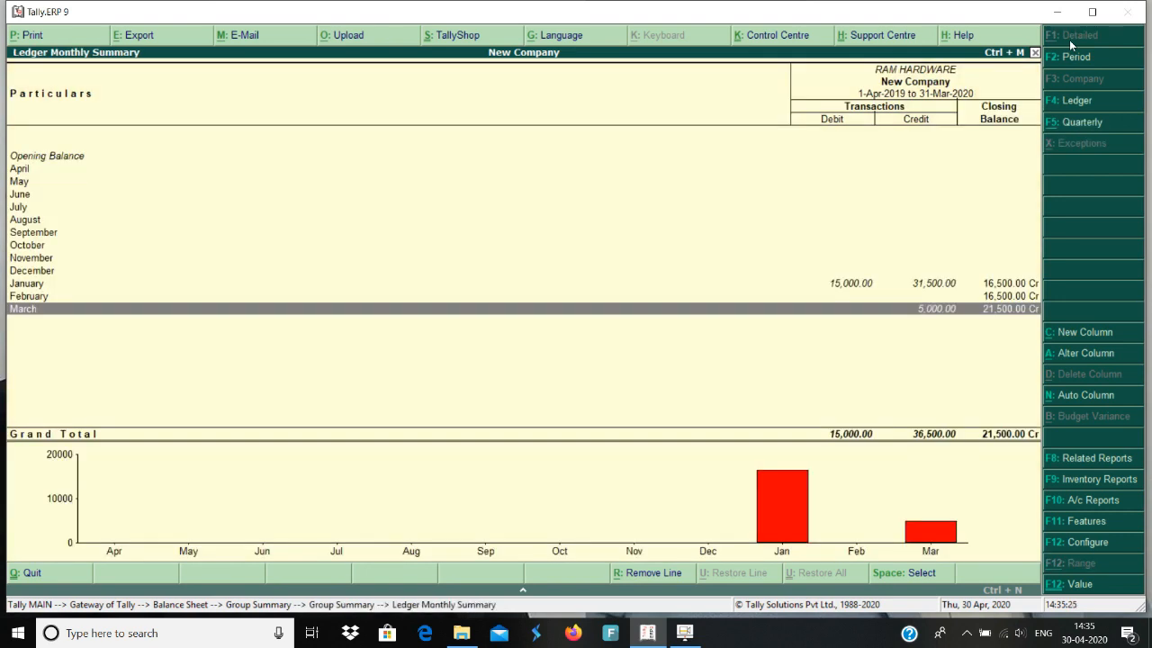
key(Escape)
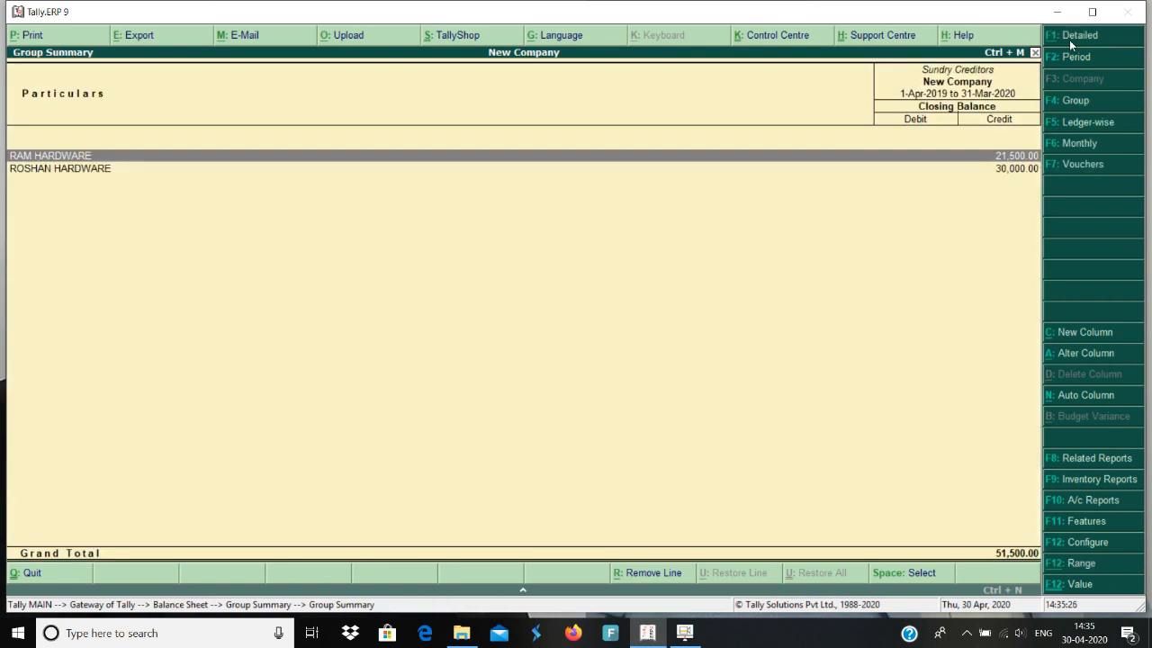
key(Escape)
key(Escape)
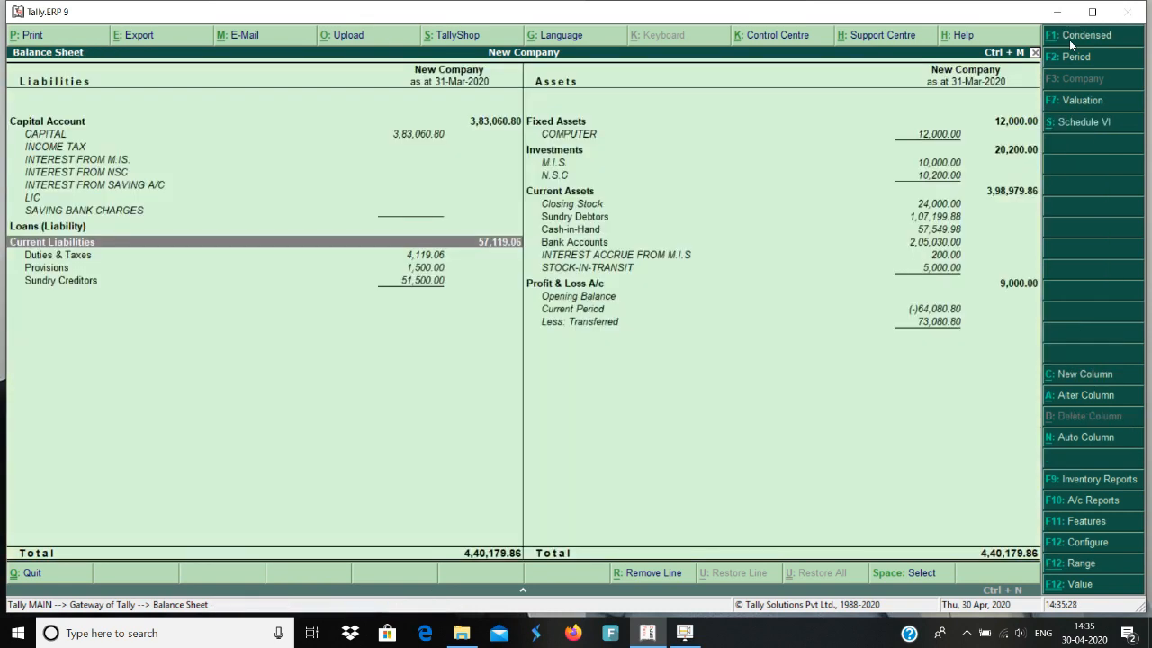
Examine the Current Assets entries from INTEREST ACCRUE FROM M.I.S up to Closing Stock
key(Right)
key(Down)
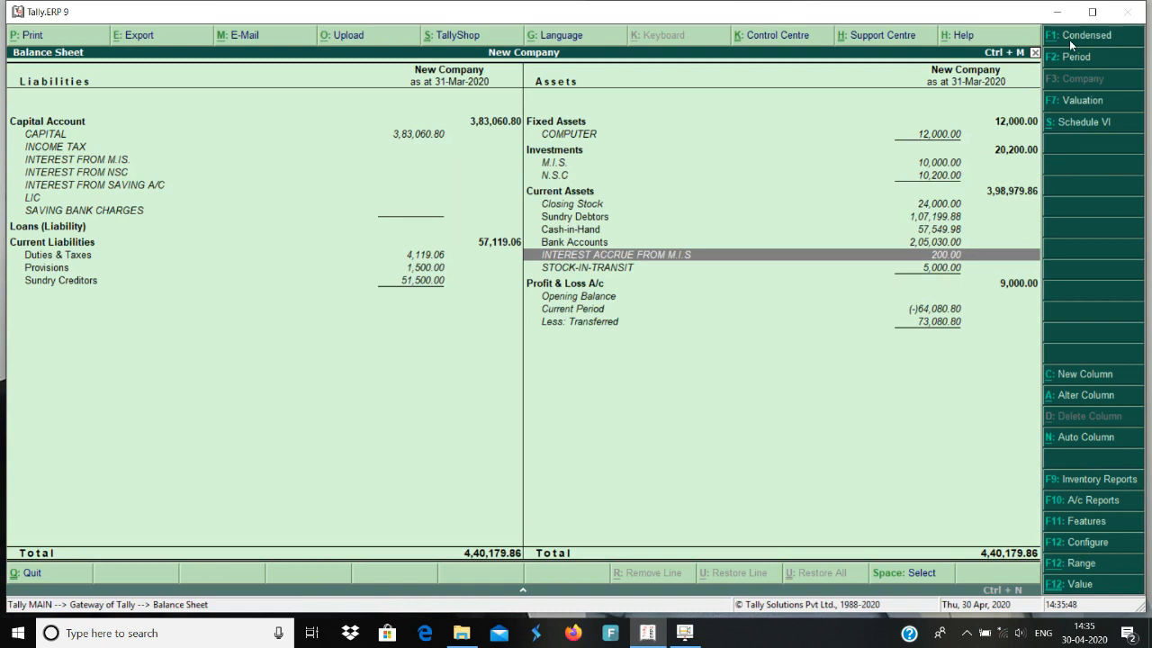
key(Up)
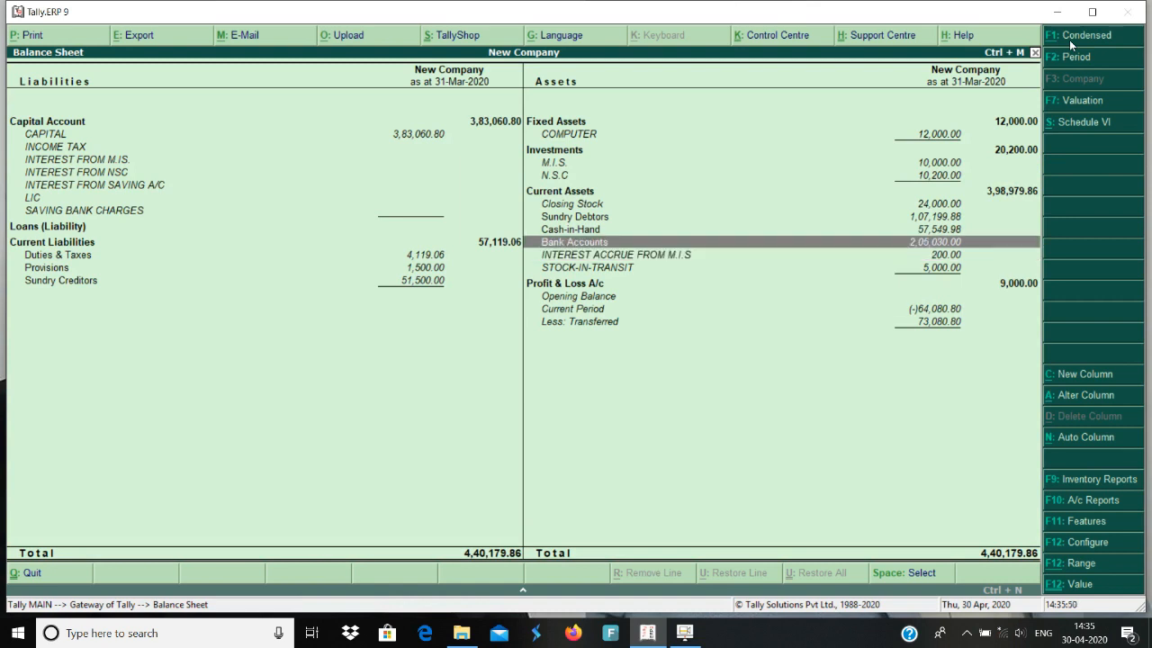
key(Up)
key(Up)
key(Up)
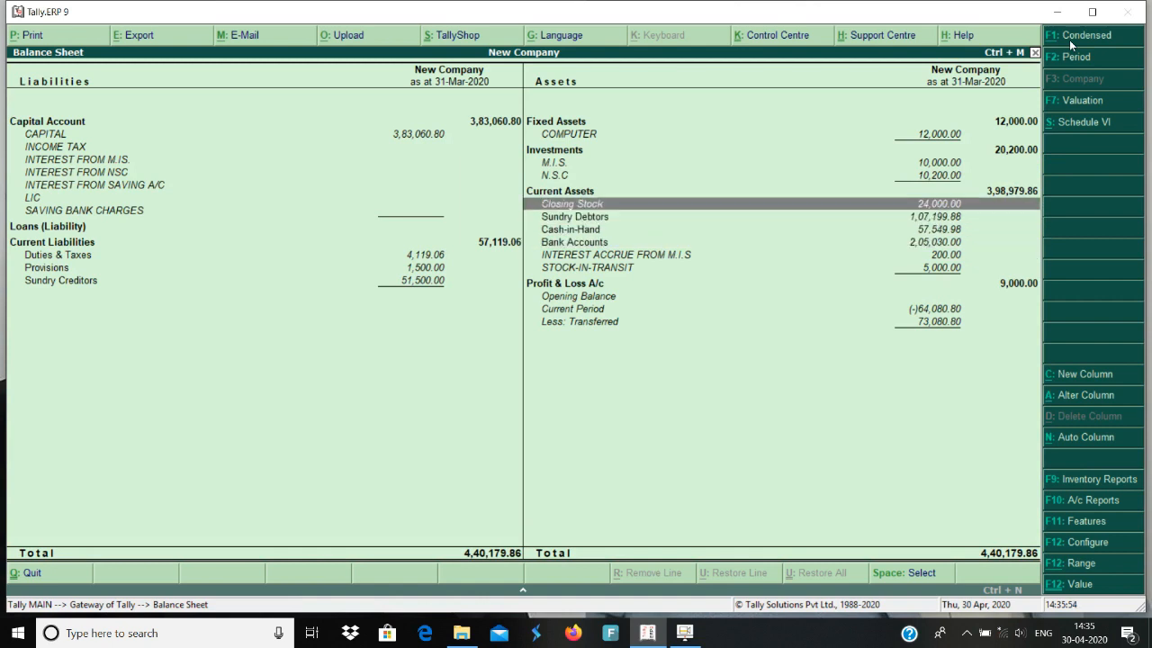
Examine the Investments and Fixed Assets entries on the assets side, ending back at Current Assets
key(Up)
key(Up)
key(Up)
key(Up)
key(Up)
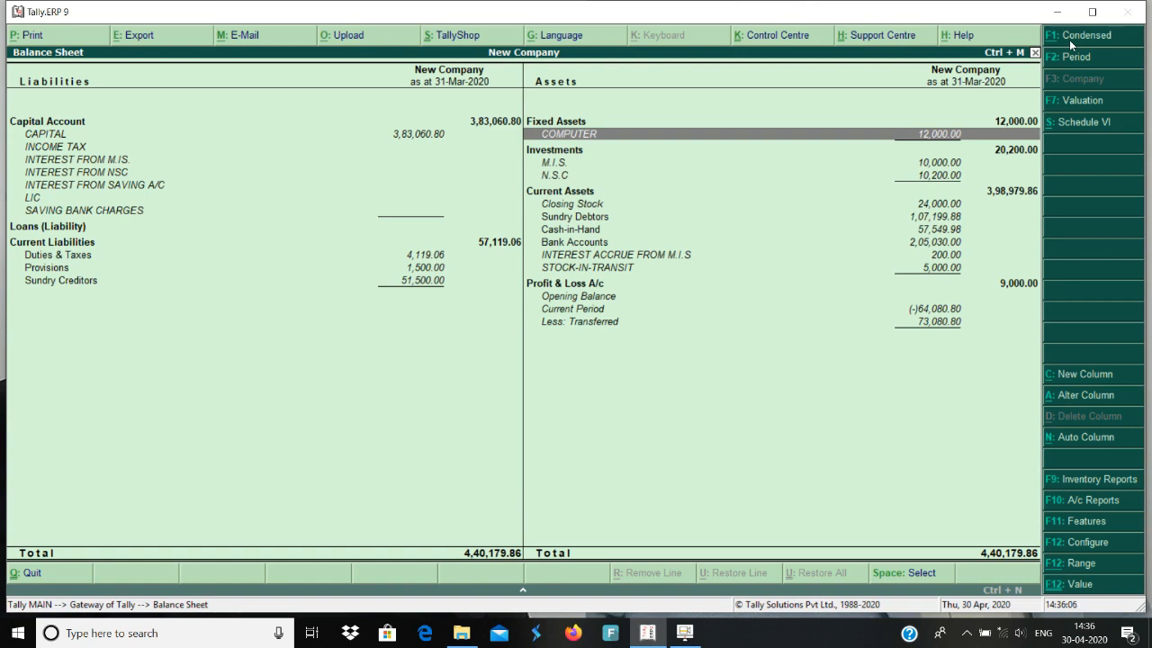
key(Down)
key(Down)
key(Down)
key(Down)
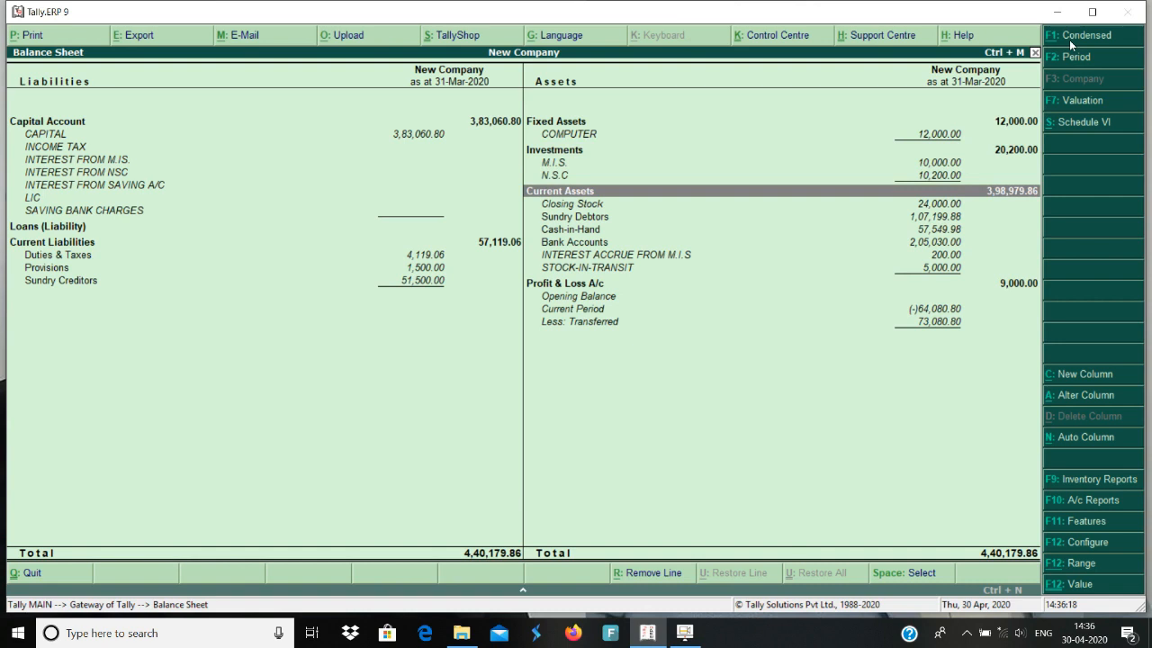
Open Sundry Creditors under Current Liabilities to review the supplier ledgers, and go back to the Balance Sheet
key(Left)
key(Down)
key(Down)
key(Down)
key(Down)
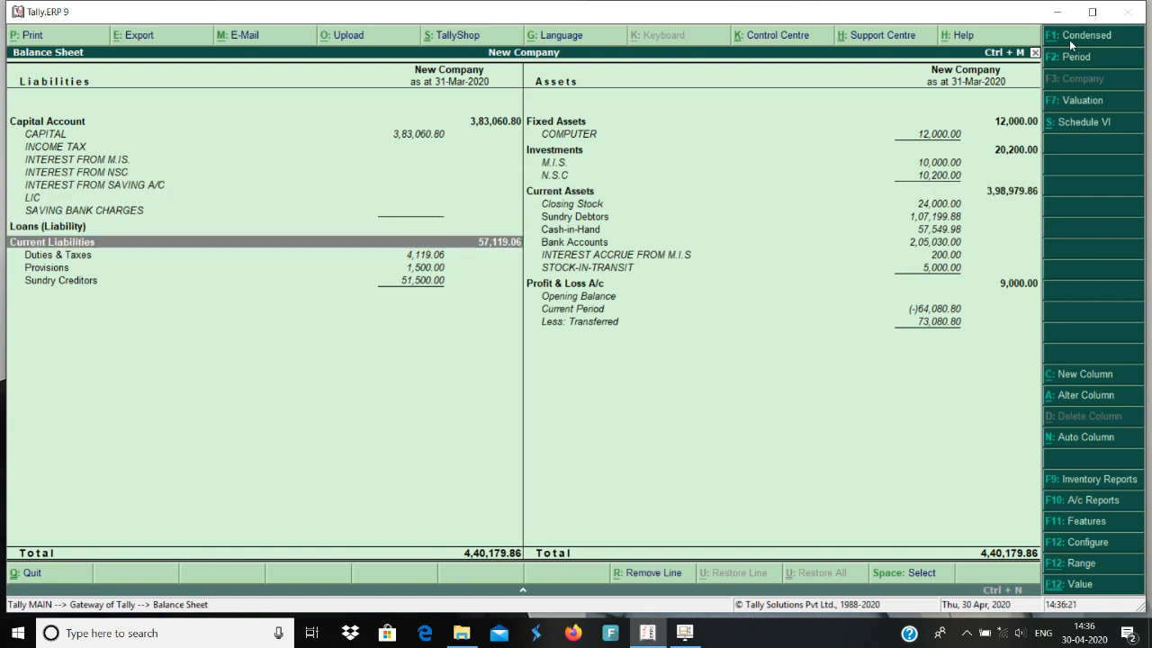
key(Return)
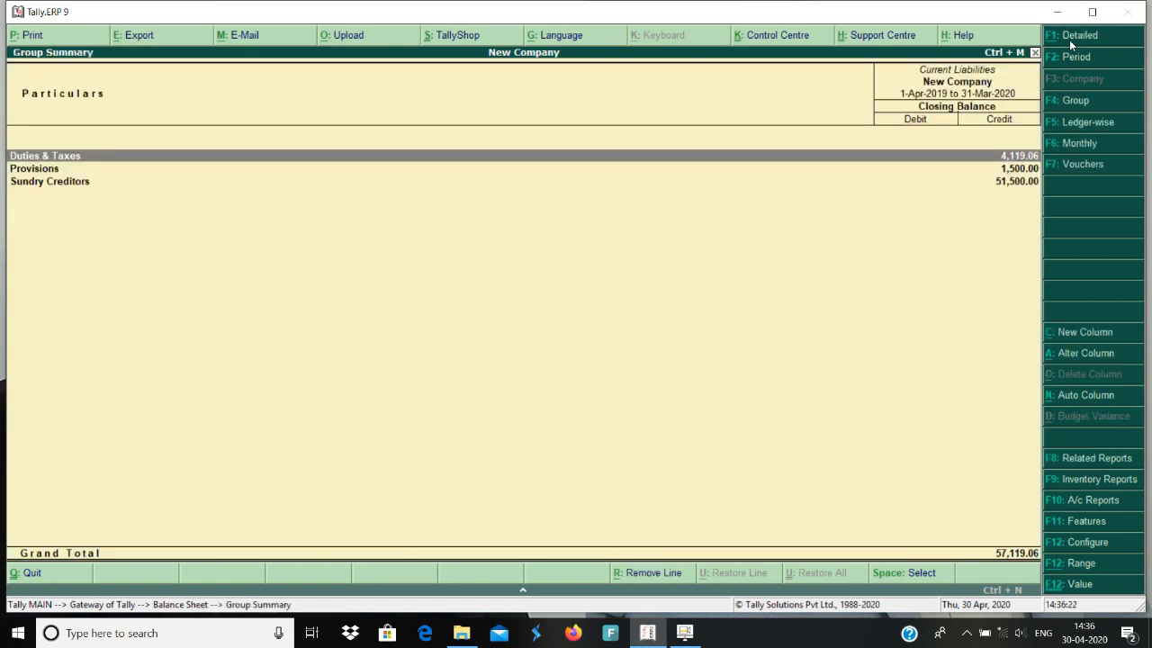
key(Down)
key(Down)
key(Return)
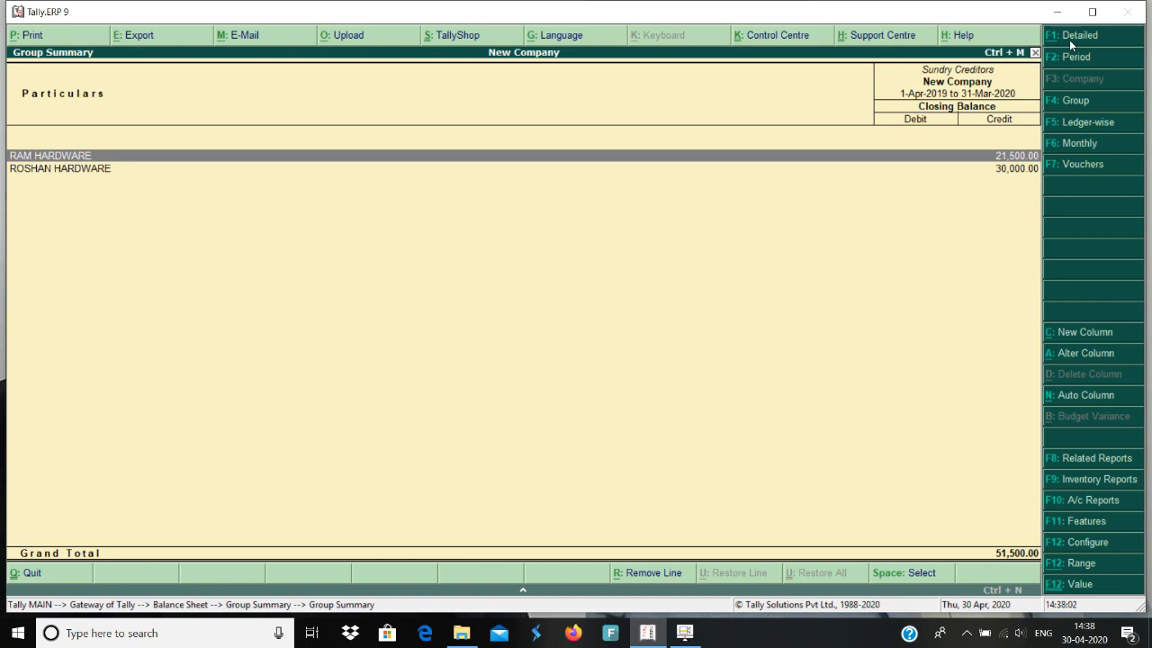
key(Escape)
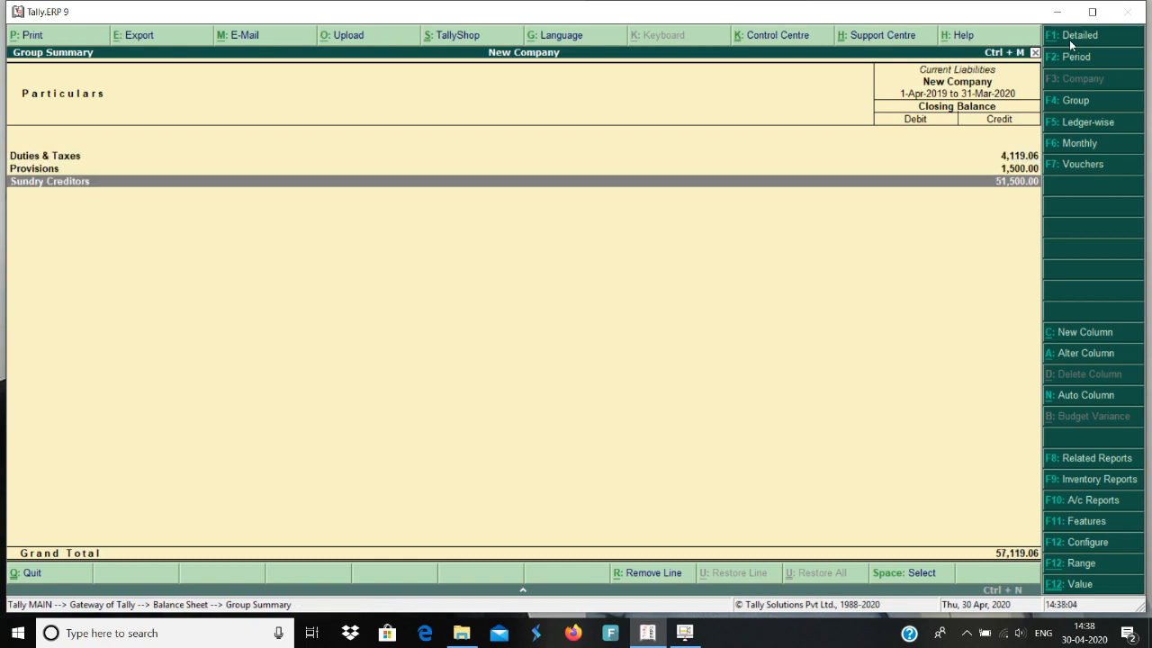
key(Escape)
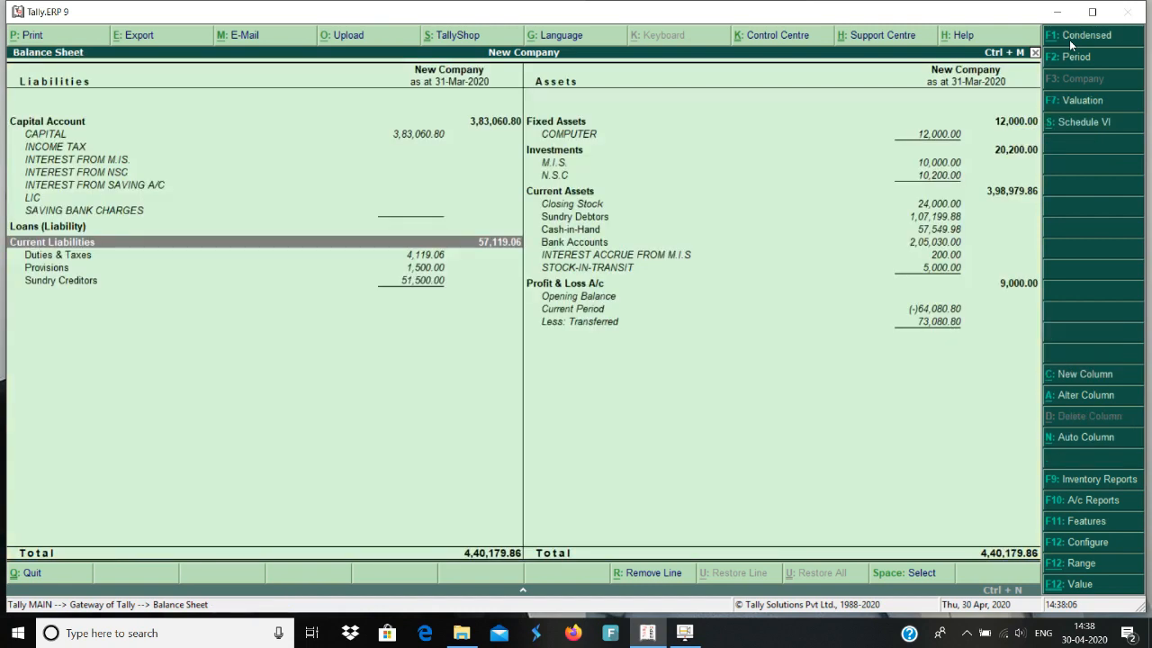
Open Sundry Debtors under Current Assets to review the customer ledgers, and go back to the Balance Sheet
key(Right)
key(Up)
key(Up)
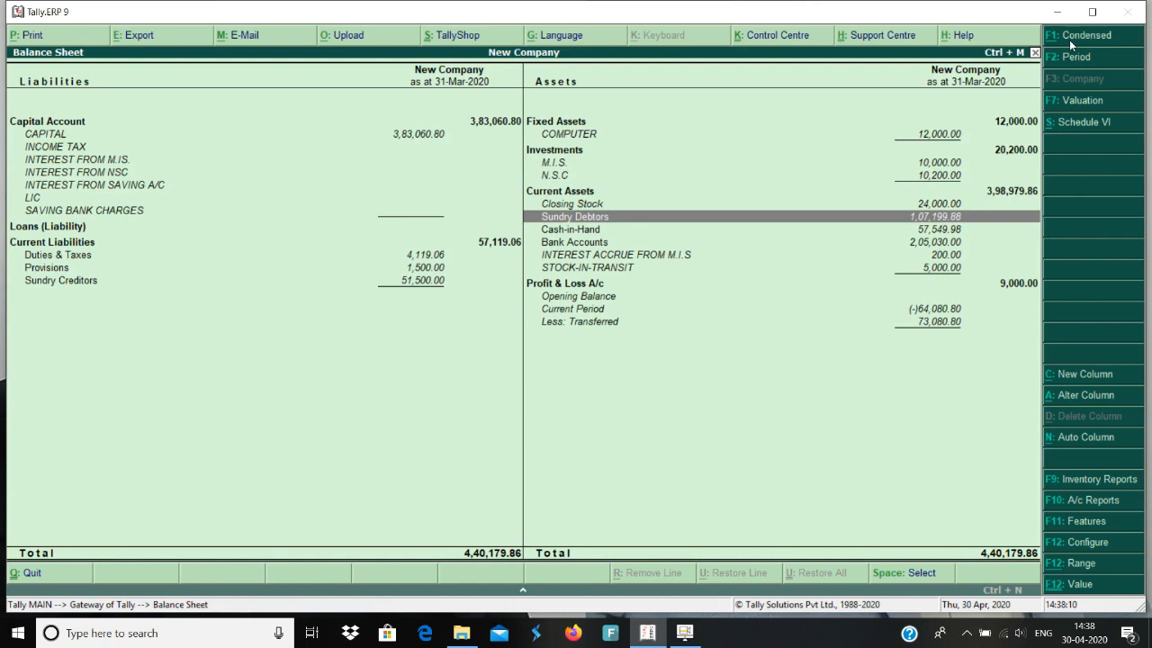
key(Return)
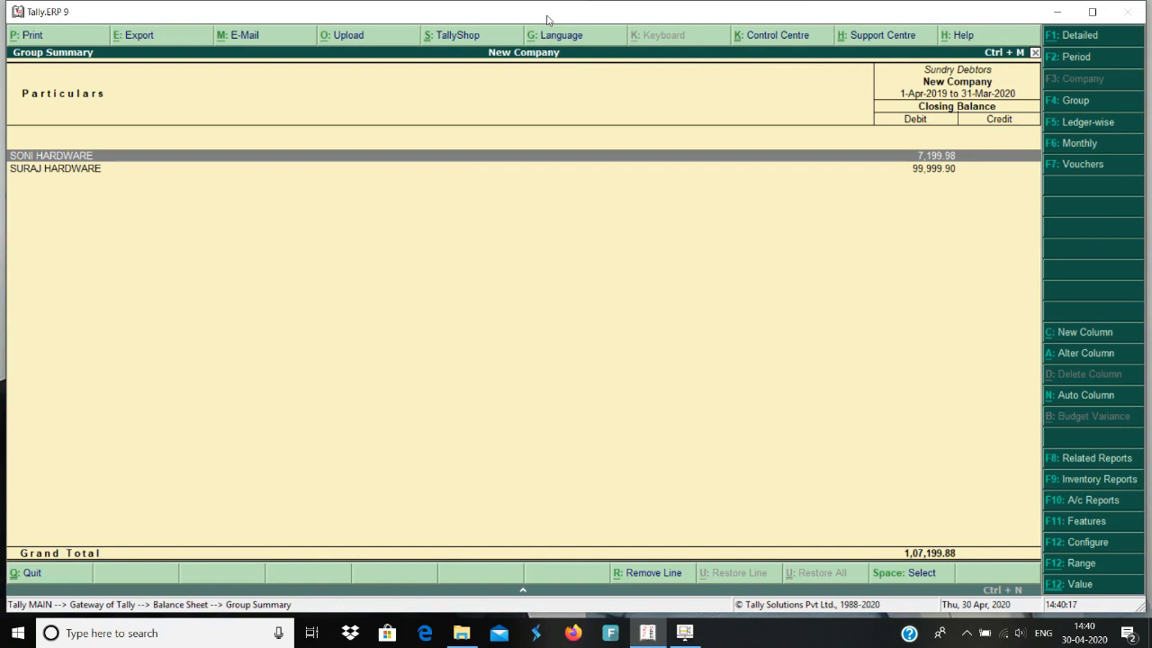
key(Escape)
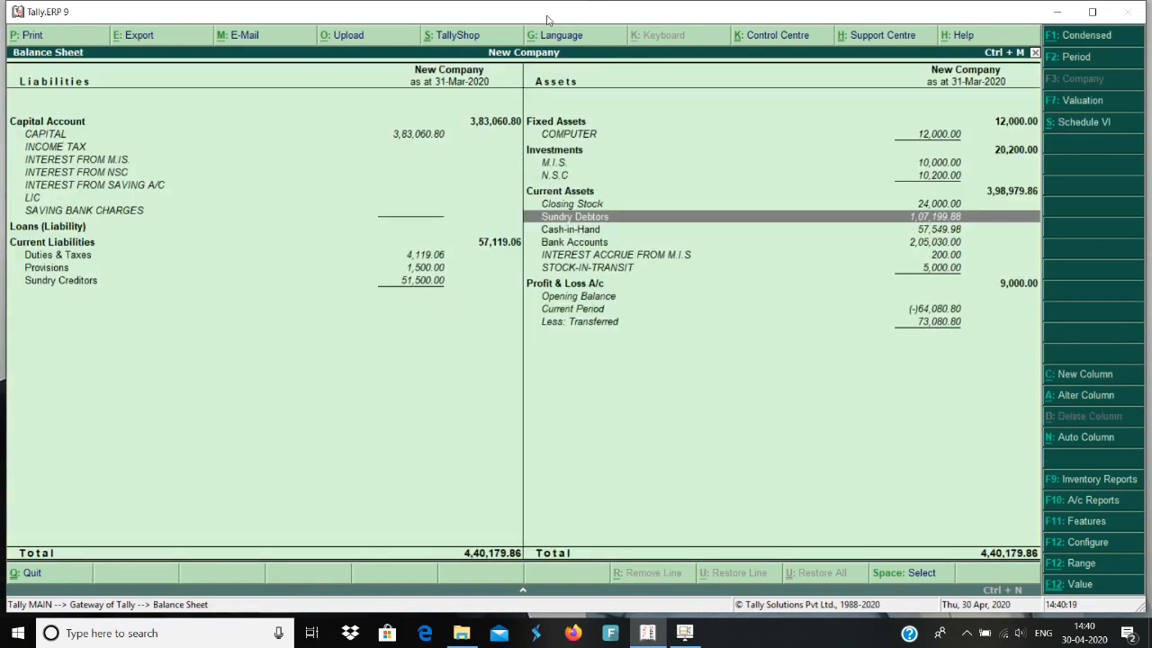